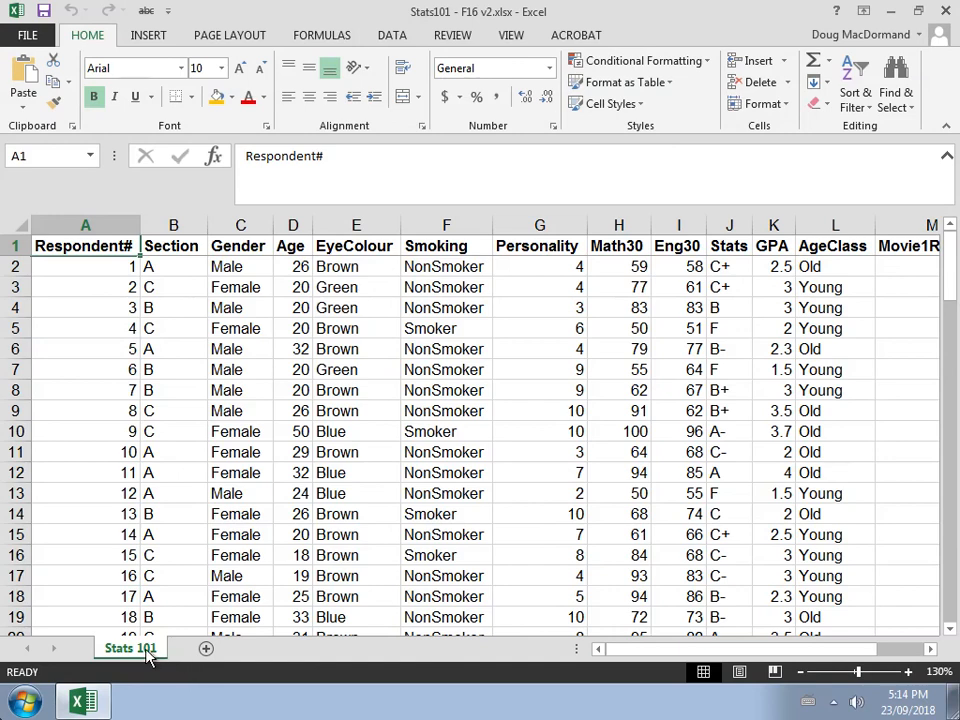
Make a copy of the Stats 101 worksheet within the same workbook
right_click(148, 652)
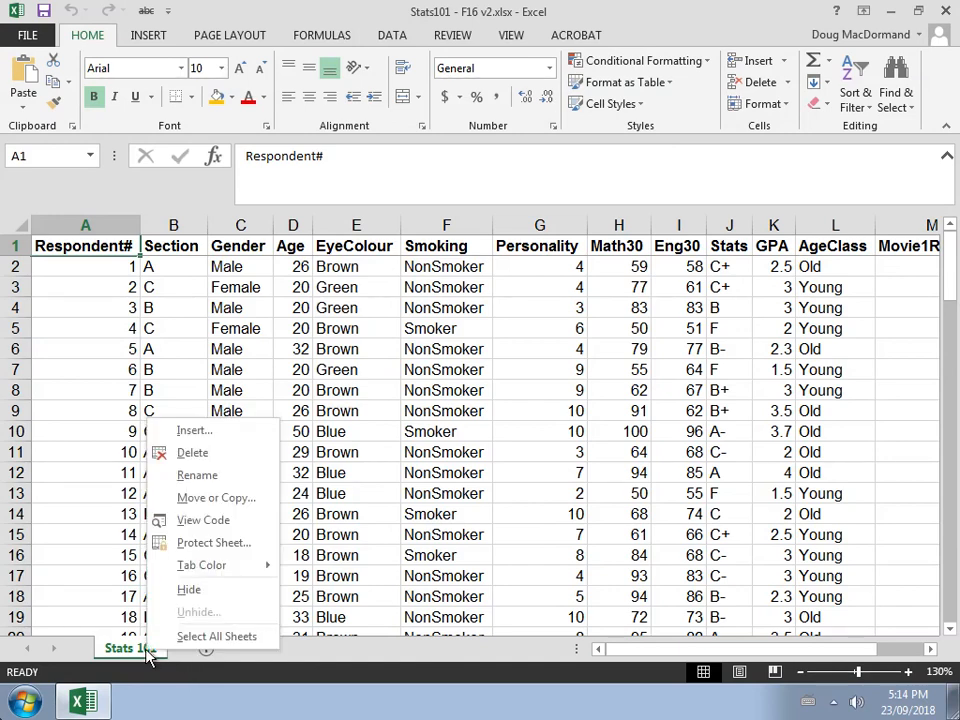
click(192, 500)
click(94, 565)
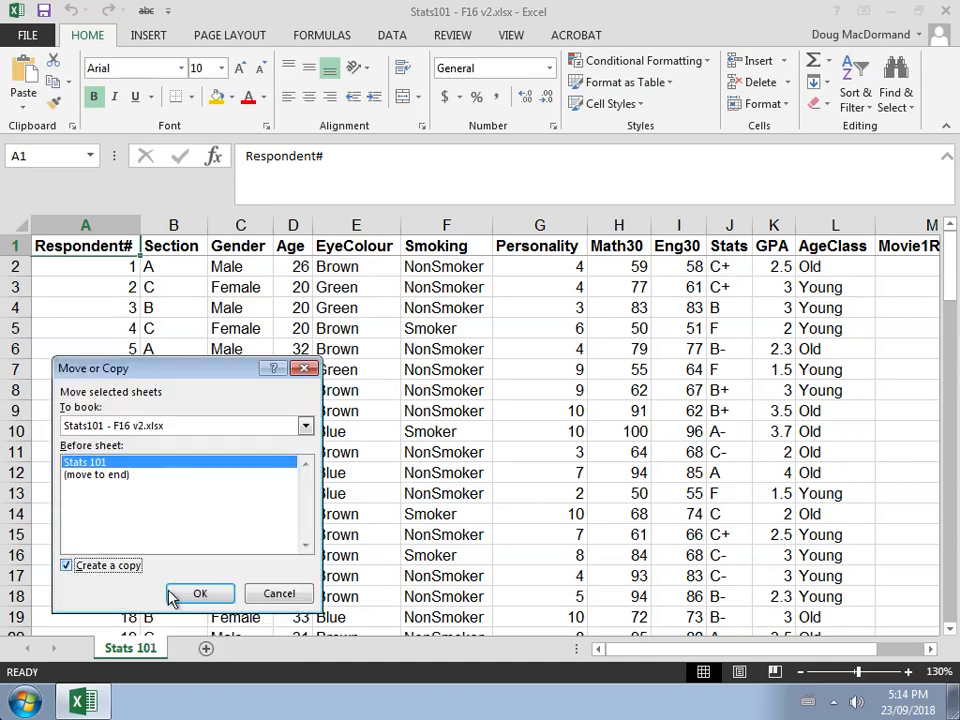
click(189, 595)
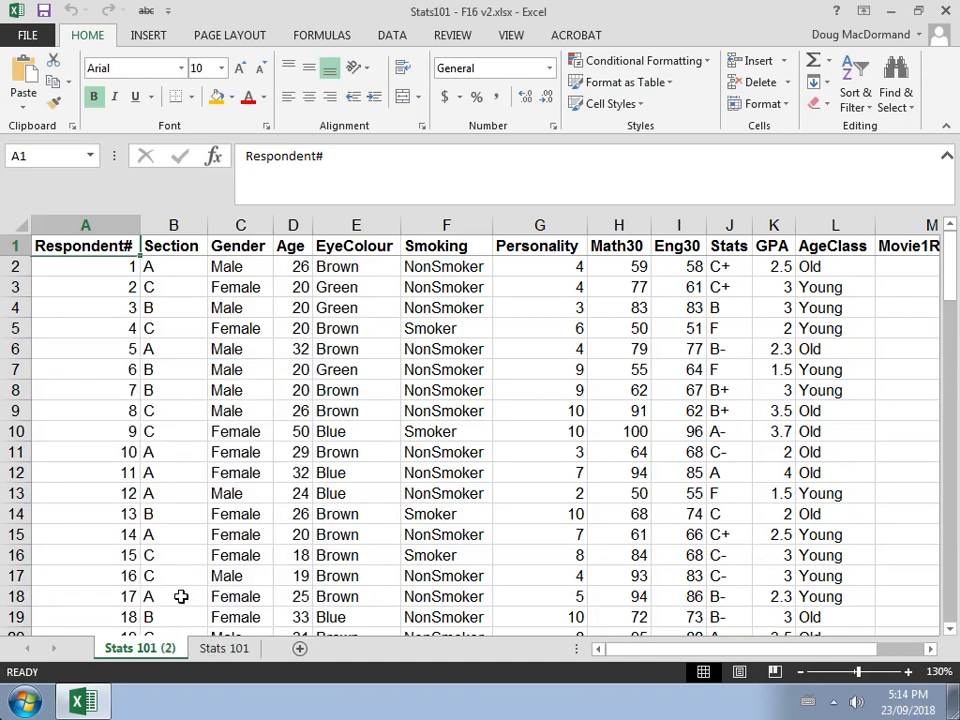
Rename the copied sheet as Q4
double_click(140, 649)
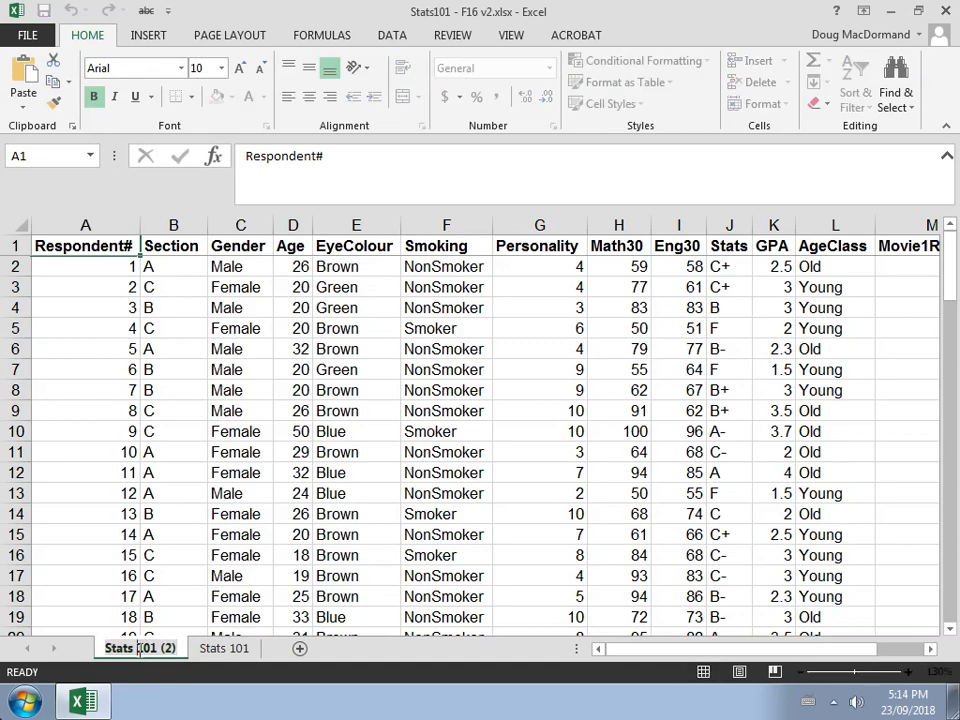
key(BackSpace)
key(BackSpace)
key(BackSpace)
key(BackSpace)
key(BackSpace)
key(BackSpace)
key(BackSpace)
key(BackSpace)
key(BackSpace)
key(BackSpace)
key(BackSpace)
key(BackSpace)
key(BackSpace)
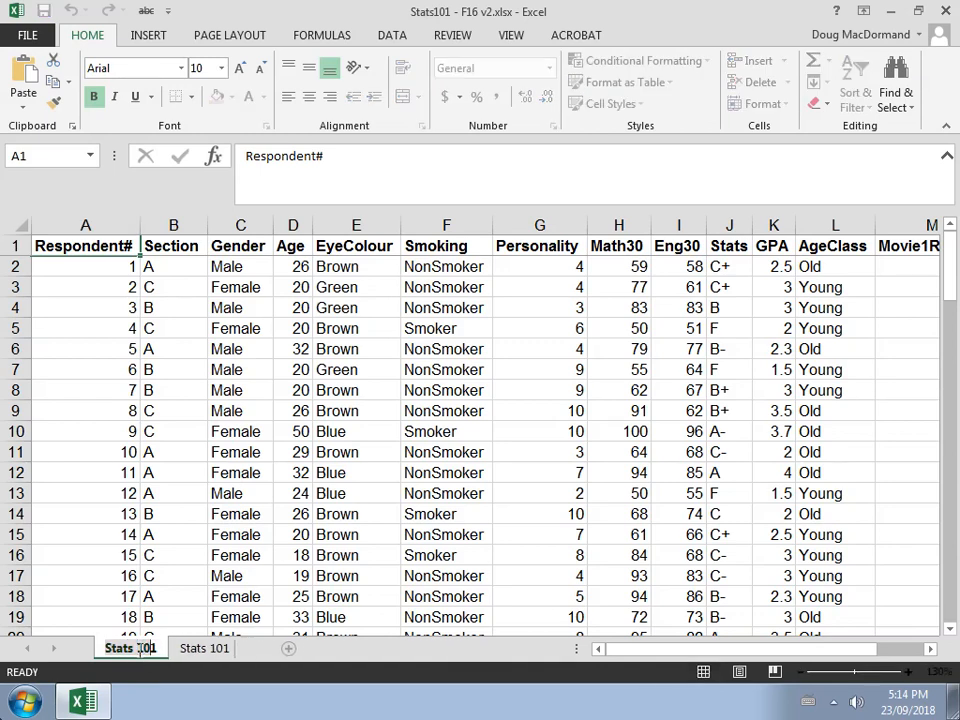
text(Q4)
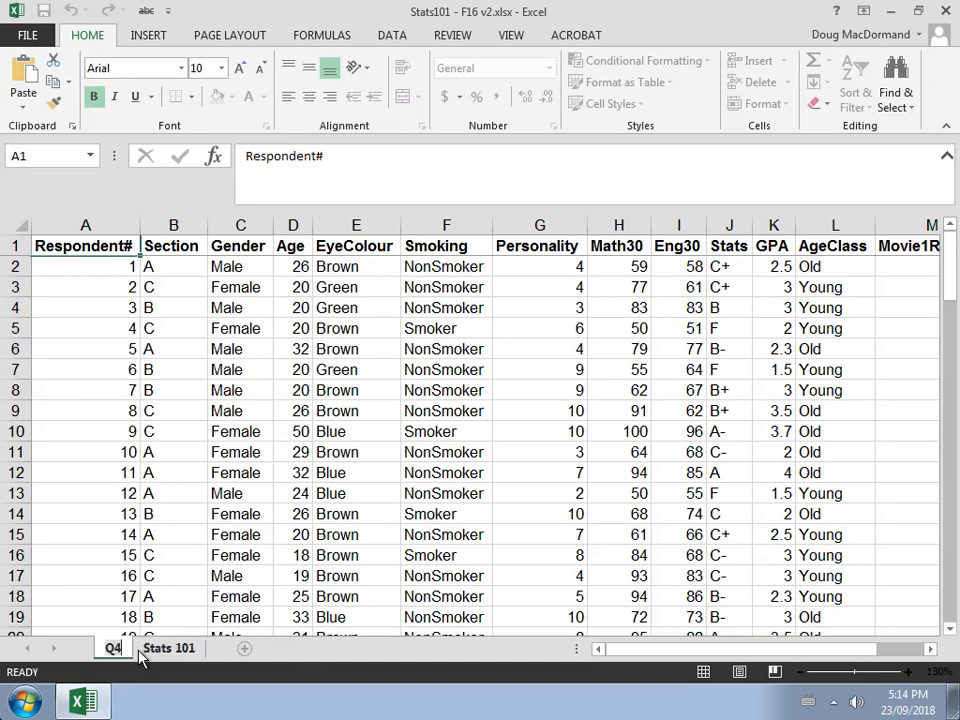
key(Return)
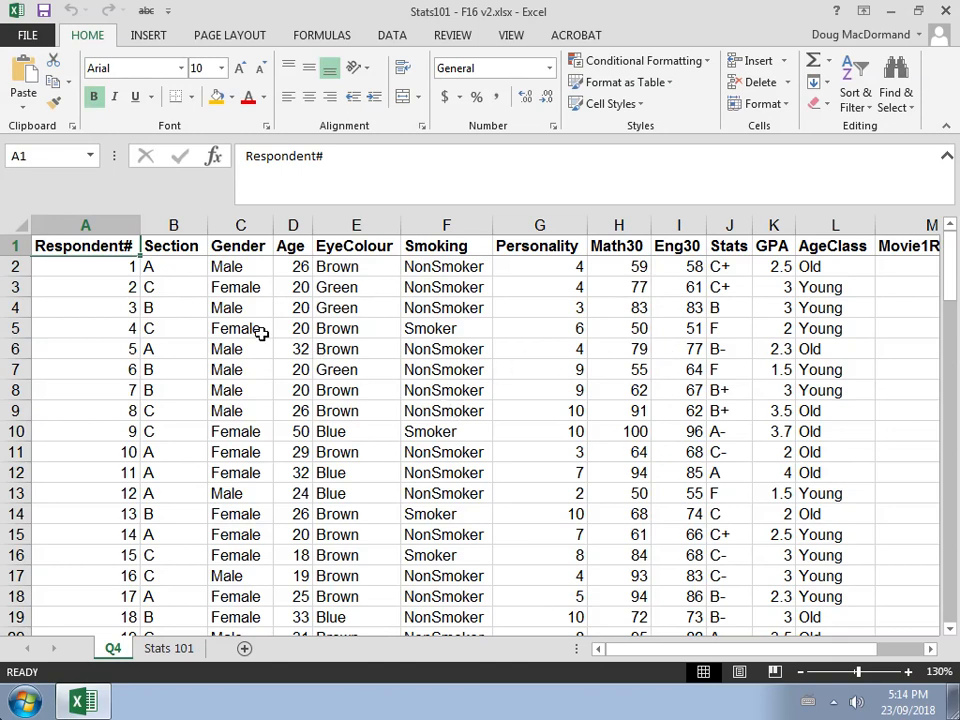
Delete columns B through L, from Section to AgeClass, on the Q4 sheet
drag(174, 224, 817, 220)
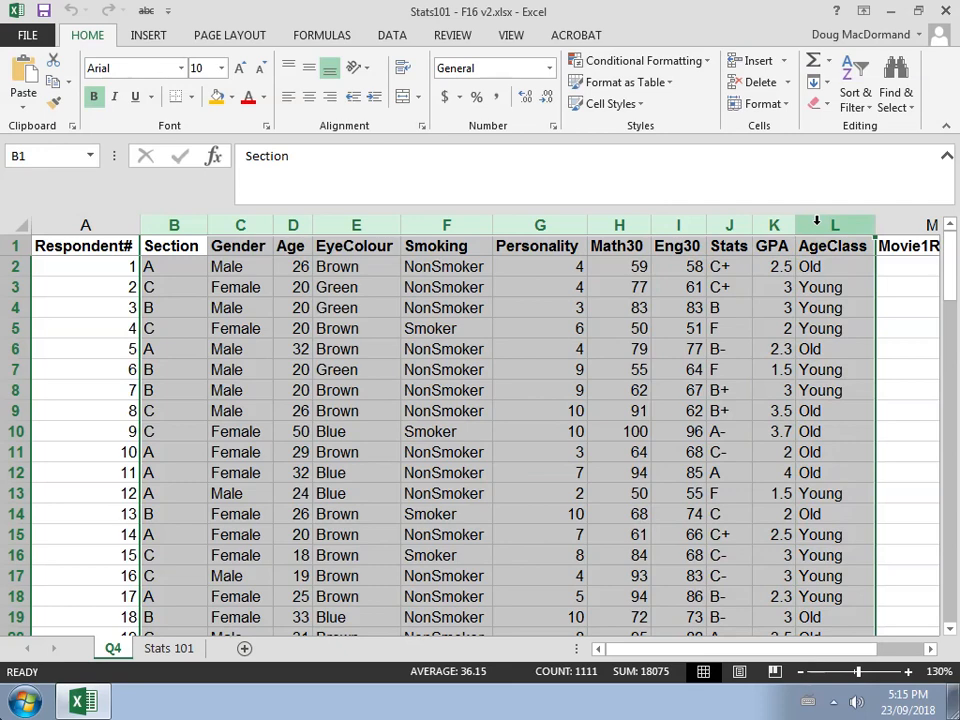
right_click(818, 224)
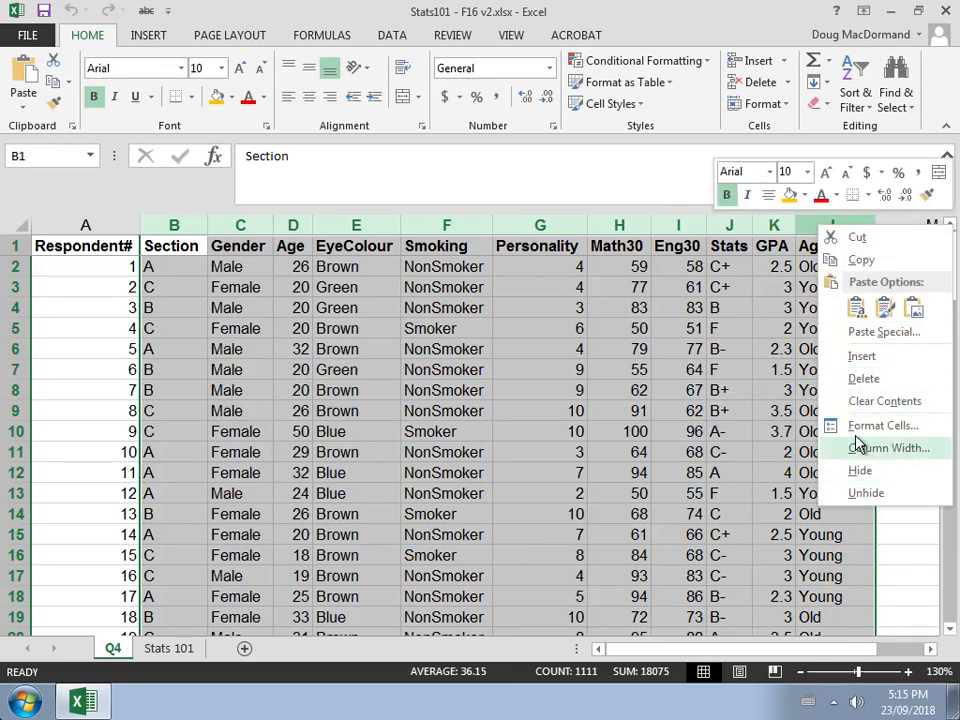
click(856, 378)
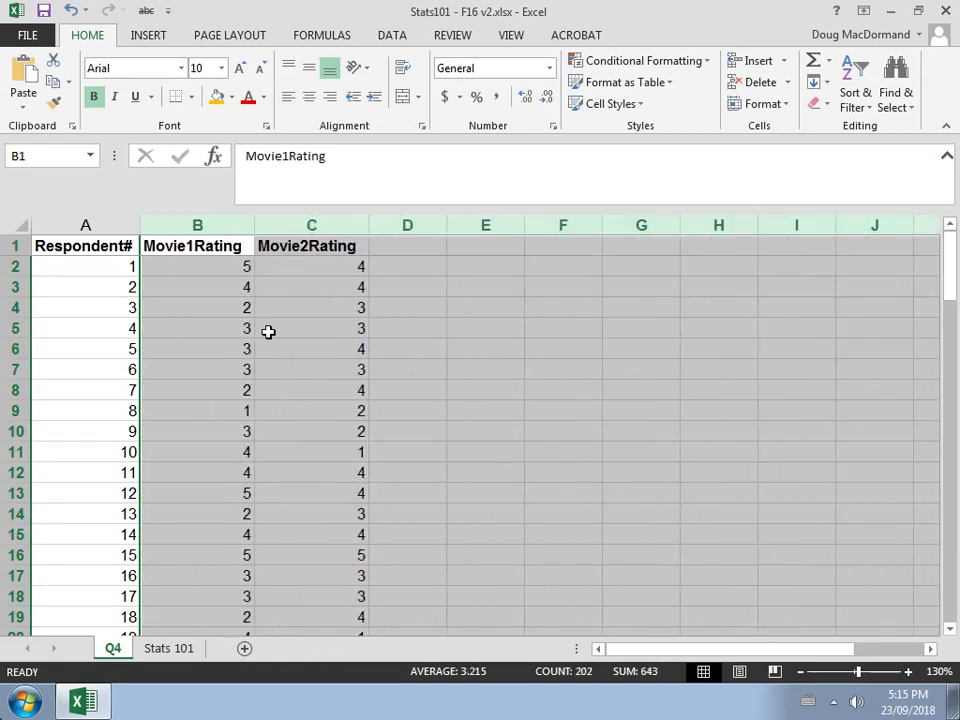
Scroll down through the Movie1Rating and Movie2Rating columns to the end of the data
click(229, 311)
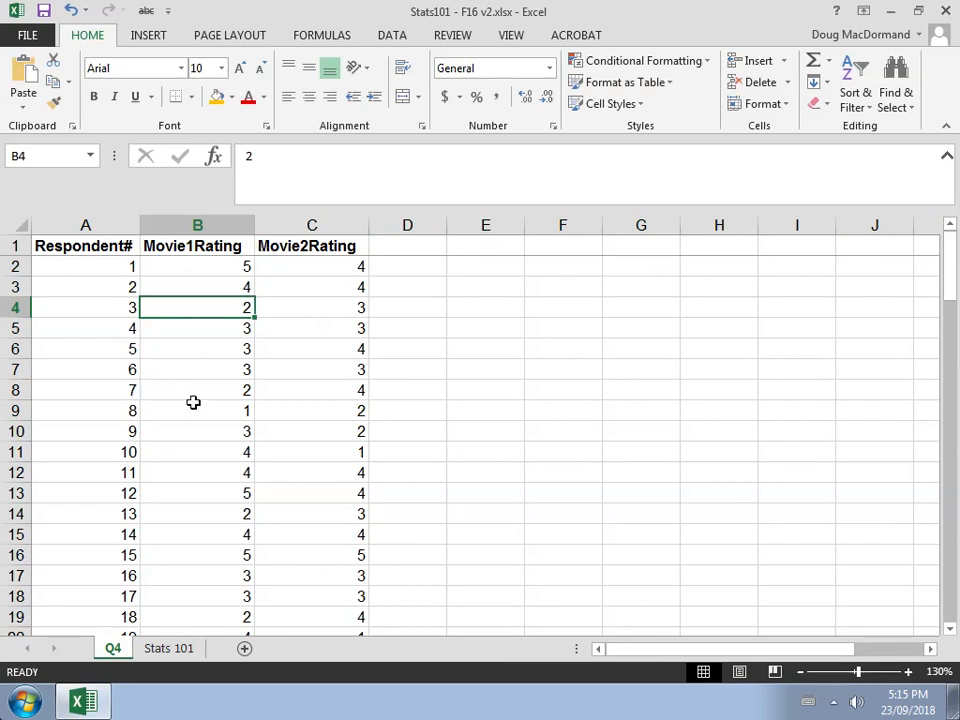
key(Down)
key(Down)
key(Down)
key(Down)
key(Down)
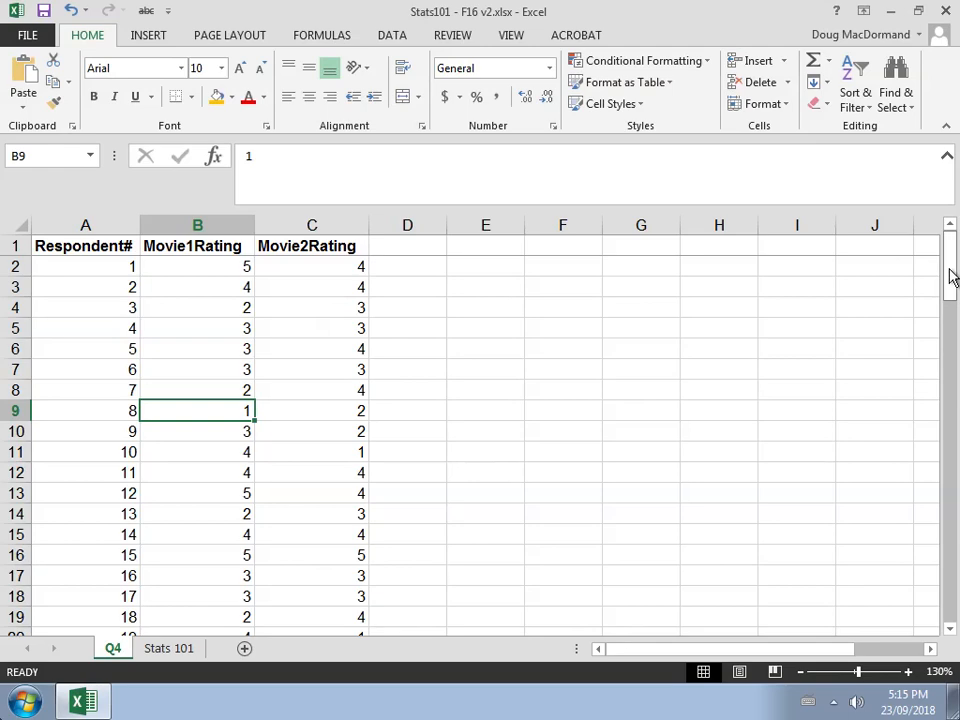
drag(952, 277, 954, 641)
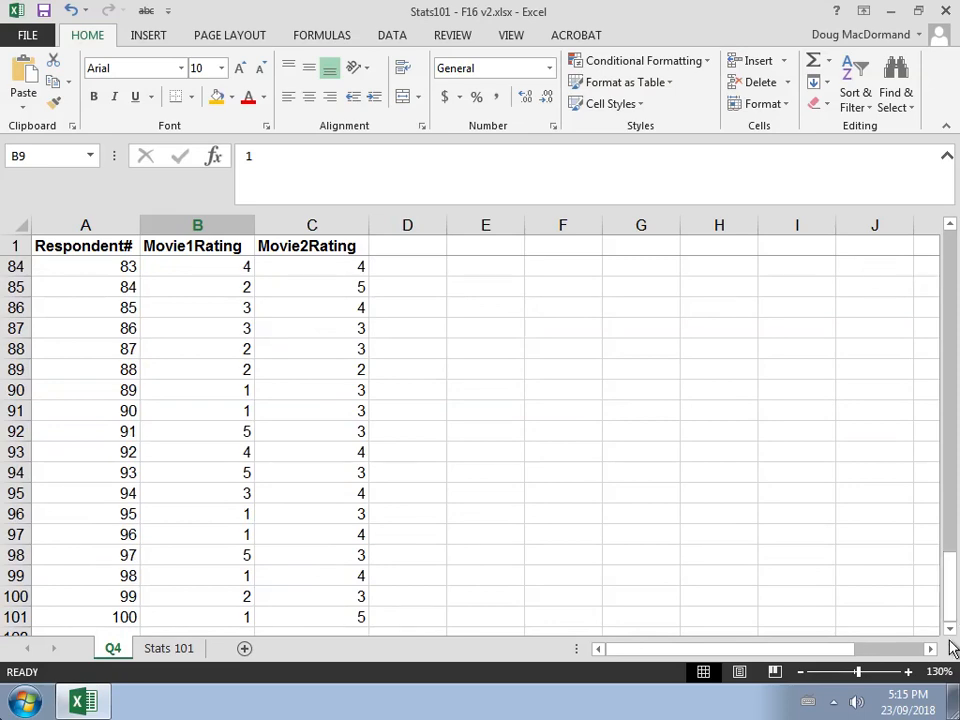
click(950, 632)
click(950, 632)
click(950, 632)
click(950, 632)
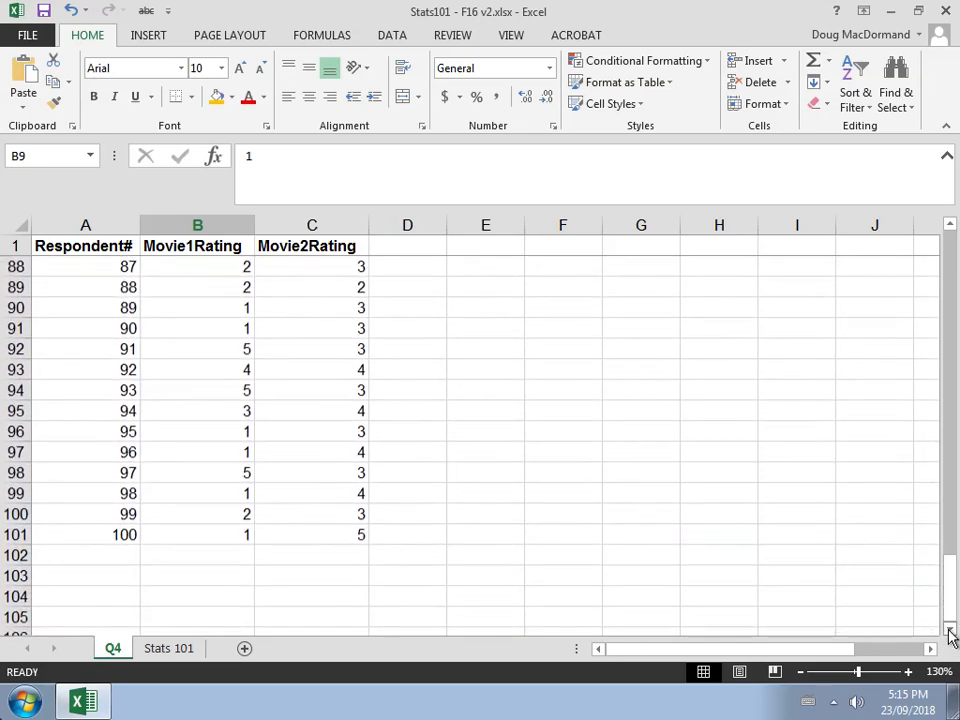
click(950, 632)
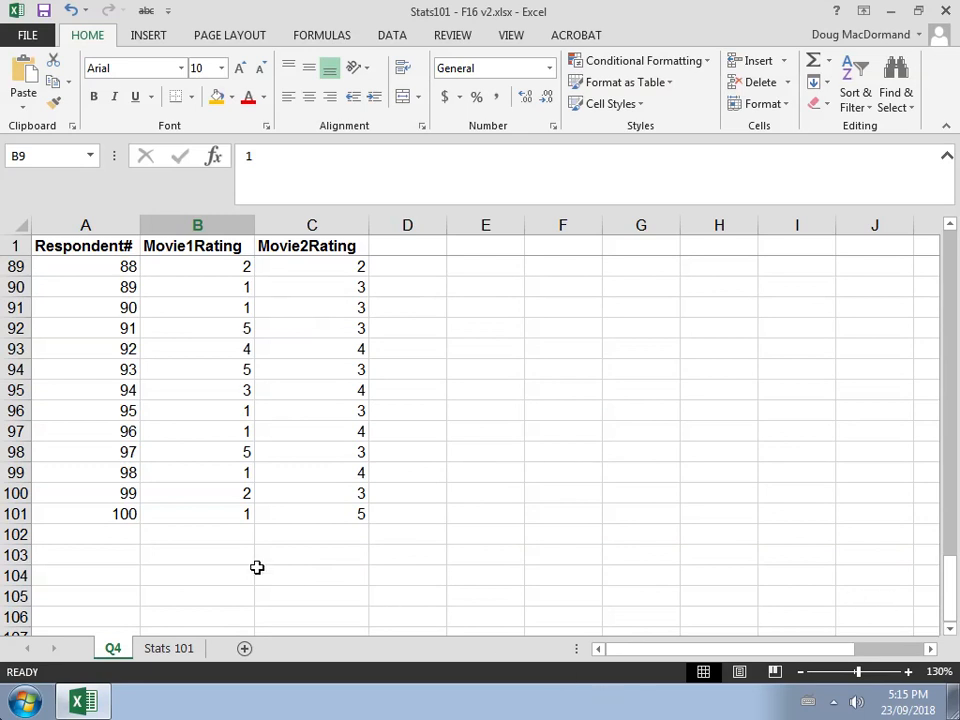
Enter the headings Movie1 and Movie2 in cells B103 and C103 below the data
click(223, 558)
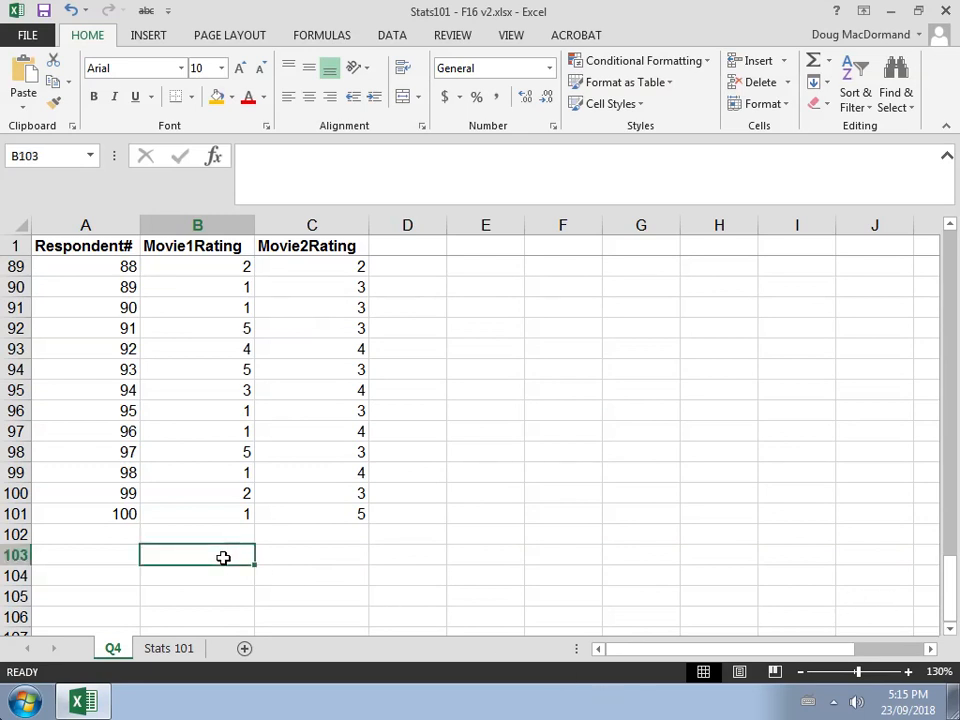
click(14, 535)
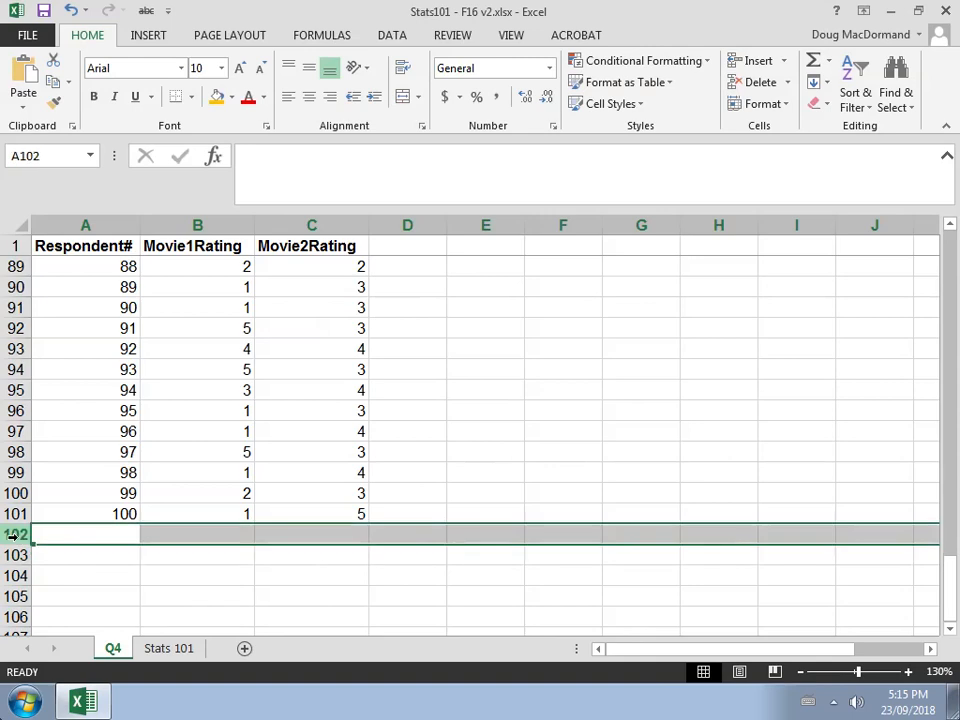
click(410, 218)
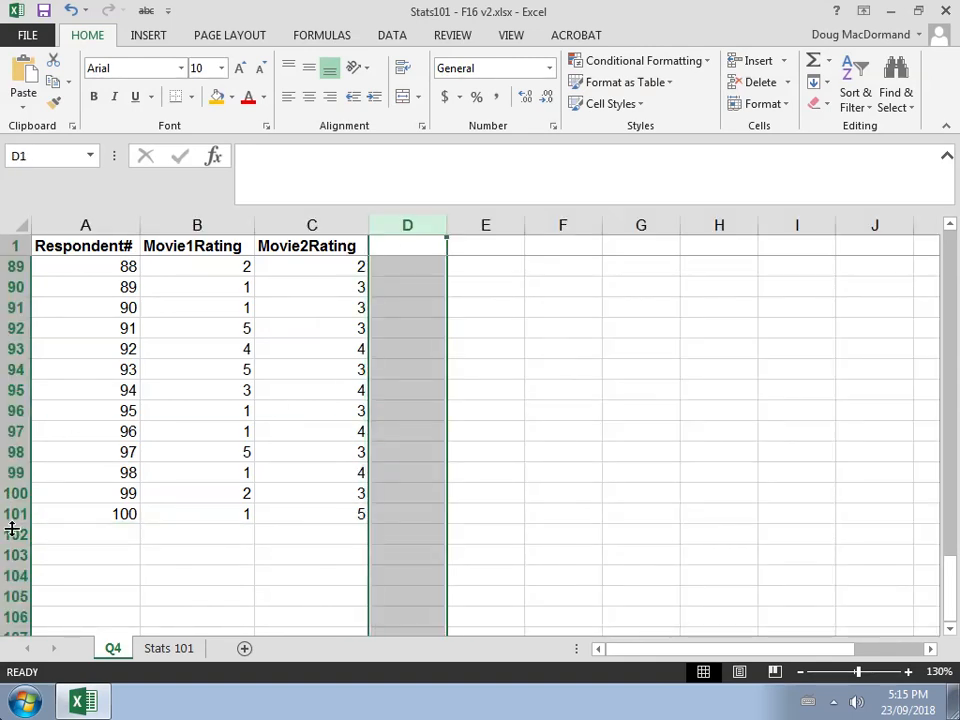
click(12, 535)
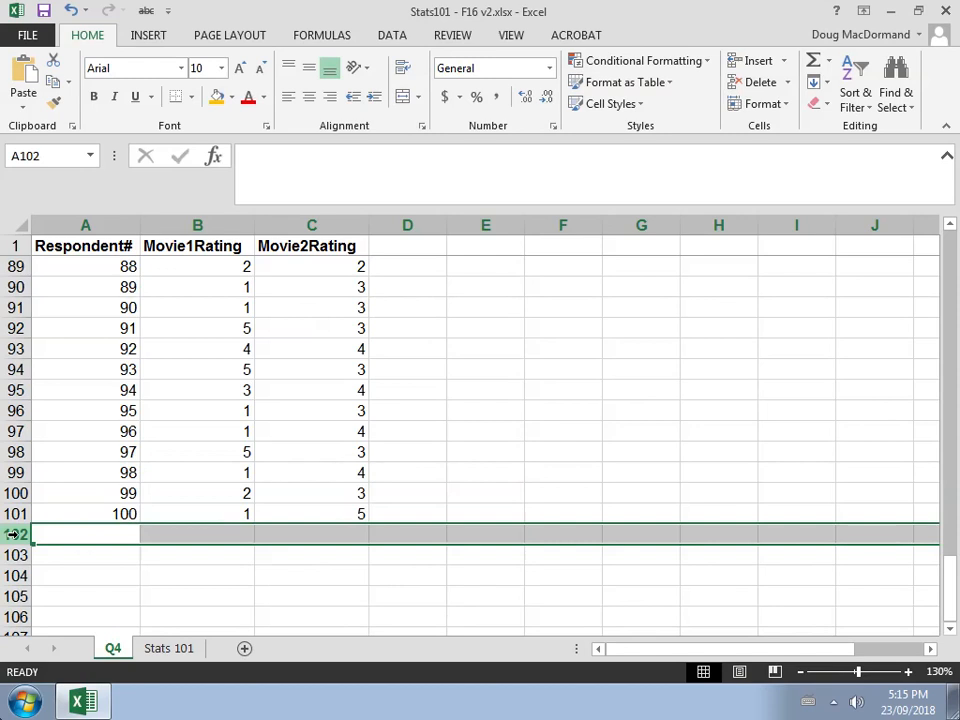
click(233, 558)
text(Mo)
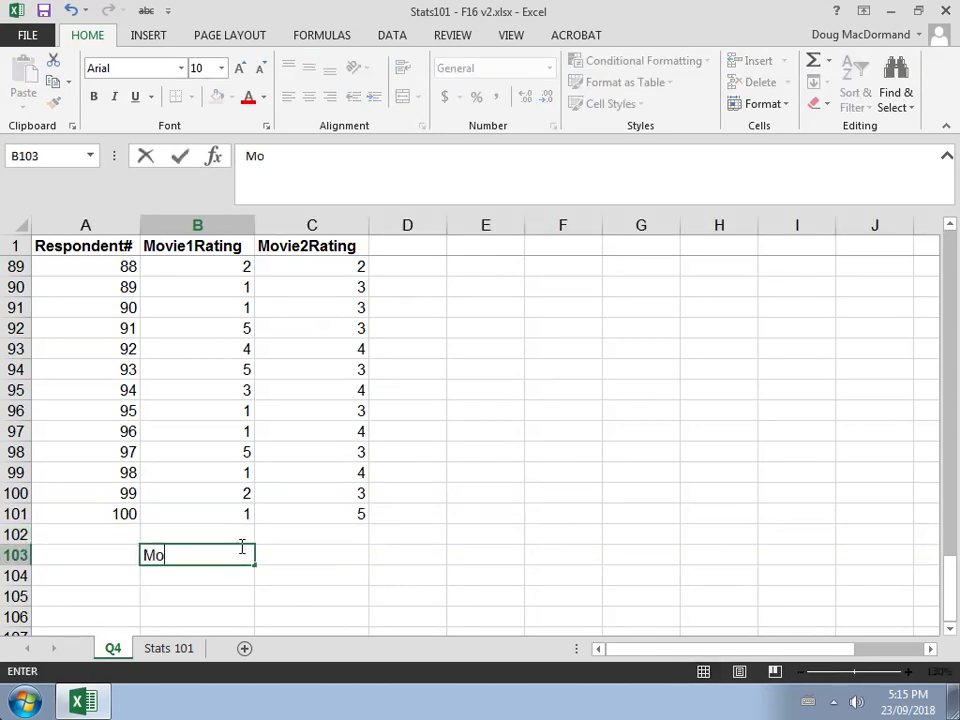
text(vie1)
key(Tab)
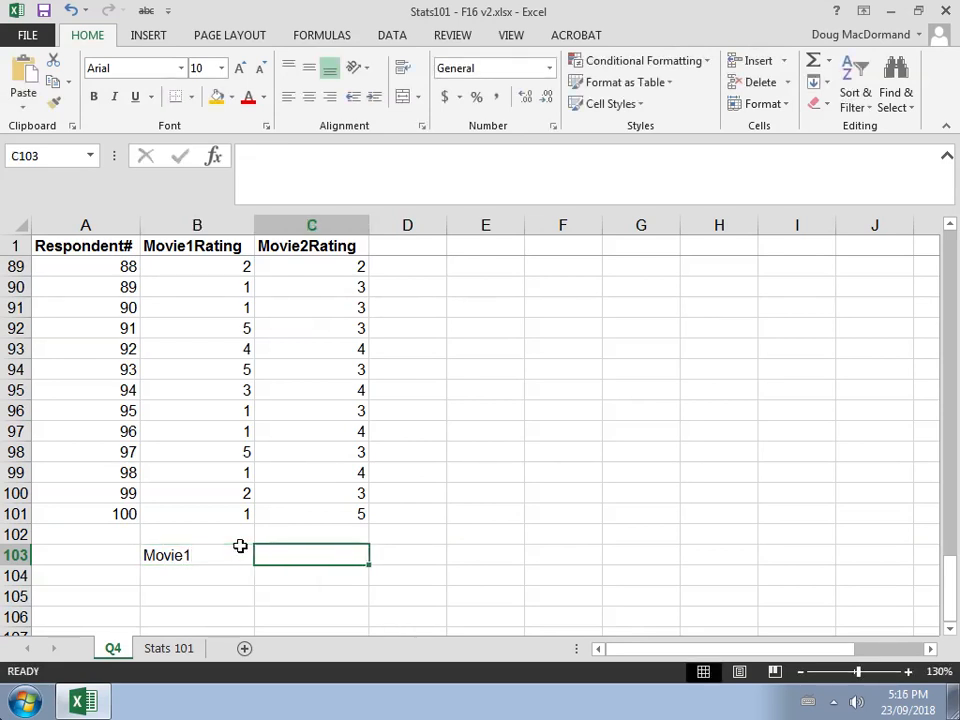
text(Movie2)
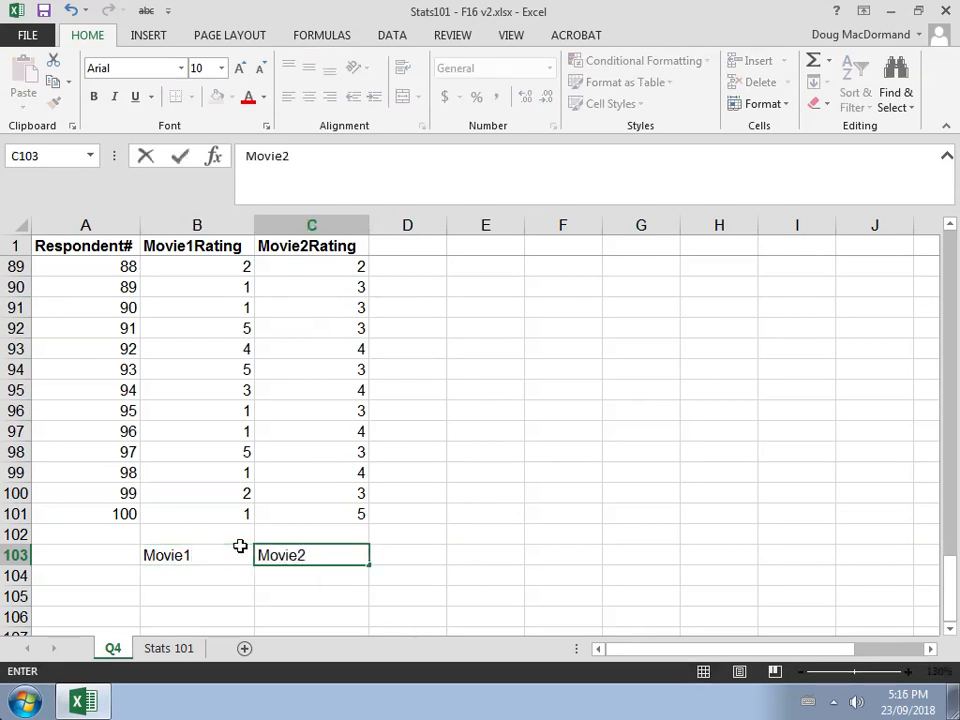
Enter the rating values 1, 2, 3, 4 and 5 in cells A104 to A108
key(Left)
key(Left)
key(Down)
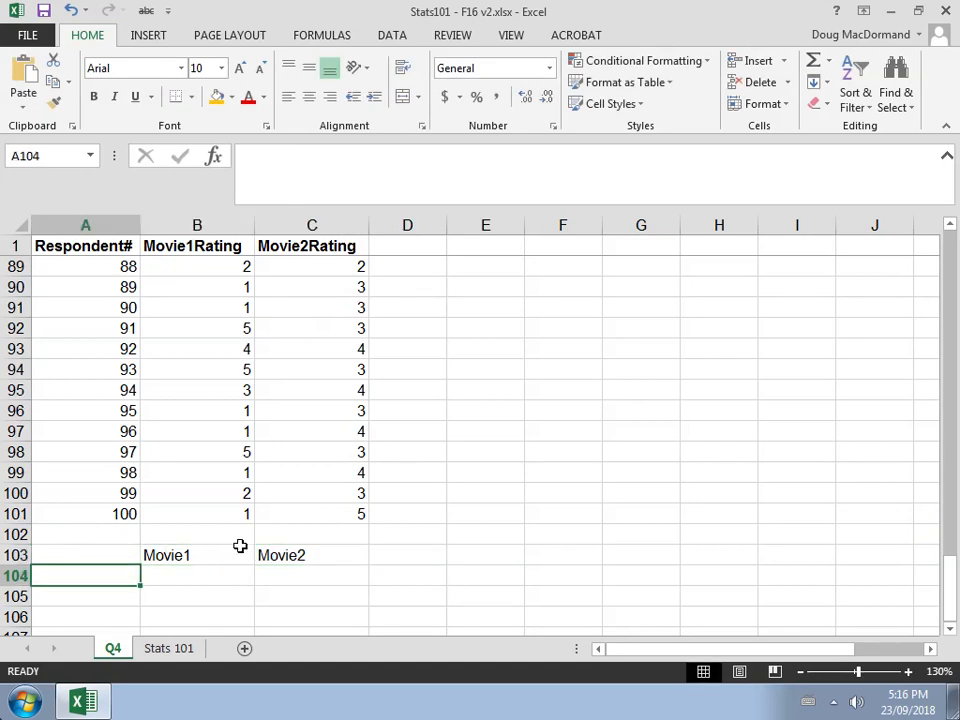
text(1)
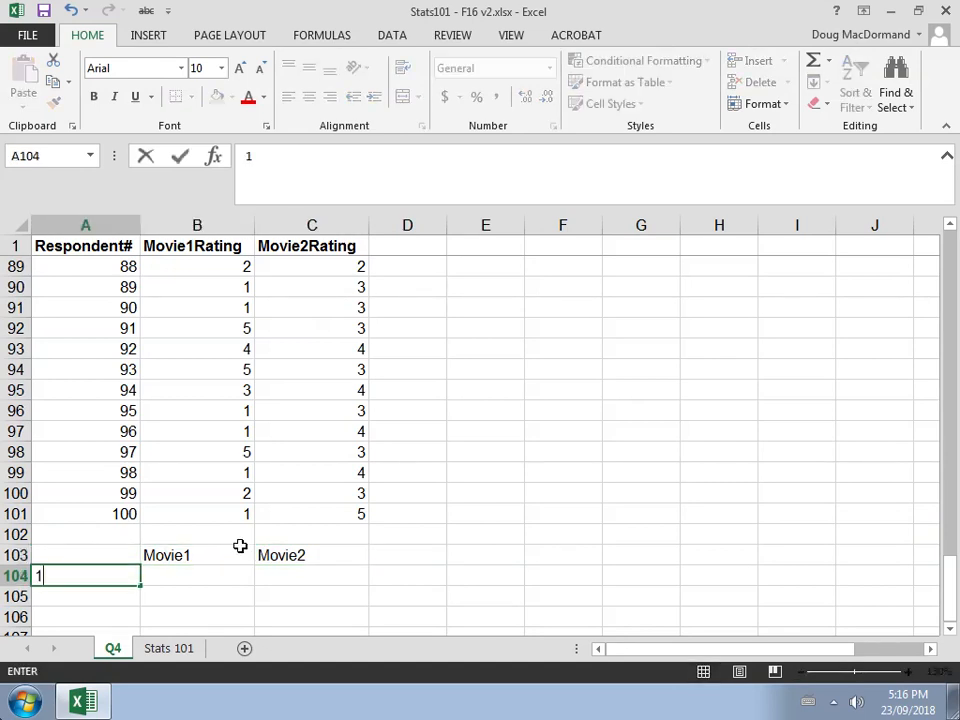
key(Return)
text(2)
key(Return)
text(3)
key(Return)
text(45)
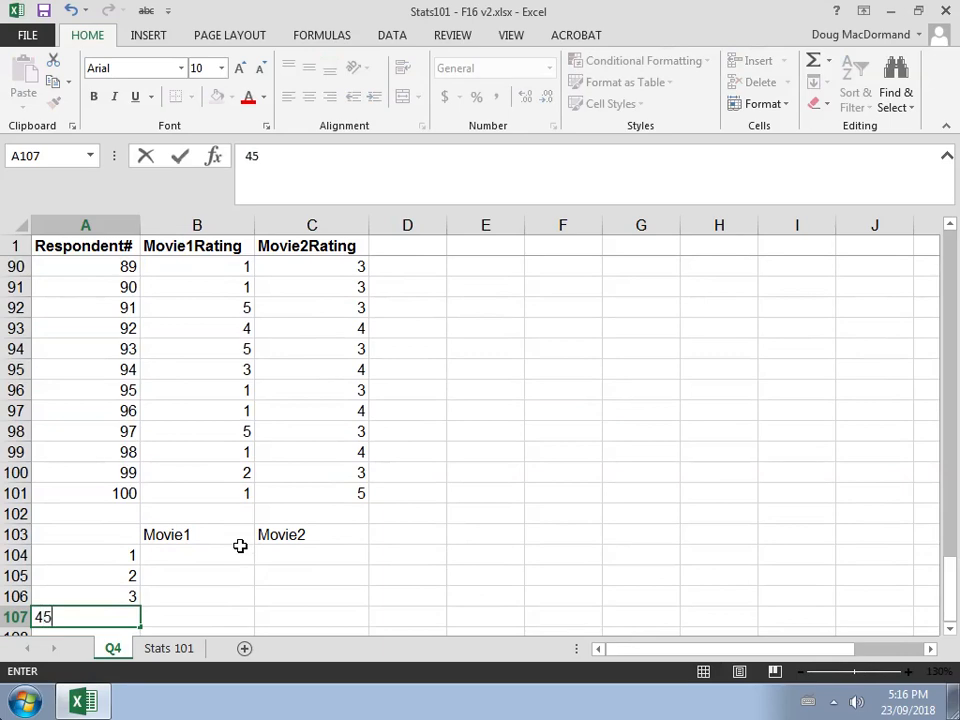
key(Return)
key(Up)
text(3)
key(Return)
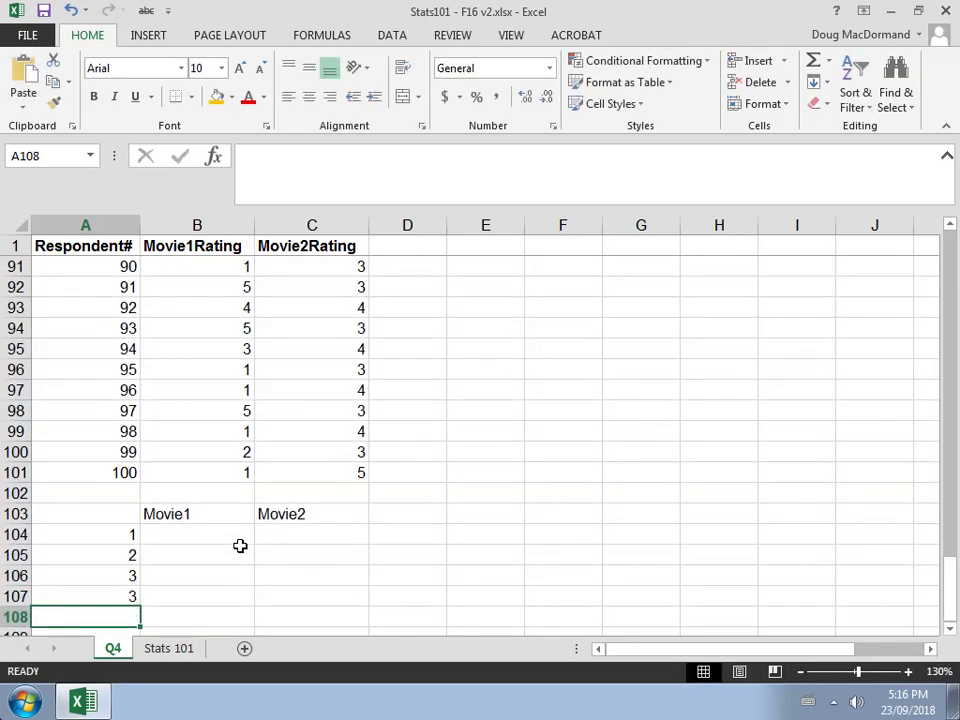
key(Up)
text(4)
key(Return)
text(5)
key(Return)
key(Up)
key(Down)
key(Down)
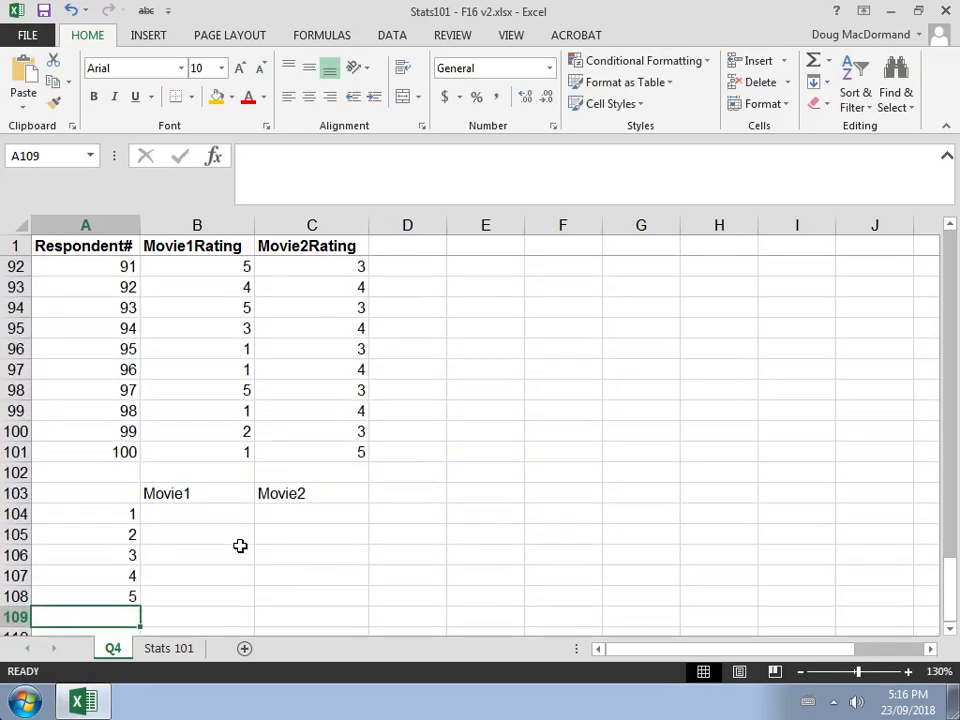
Start a COUNTIF function in cell B104 from the statistical functions
key(Up)
key(Up)
key(Up)
key(Up)
key(Up)
key(Up)
key(Right)
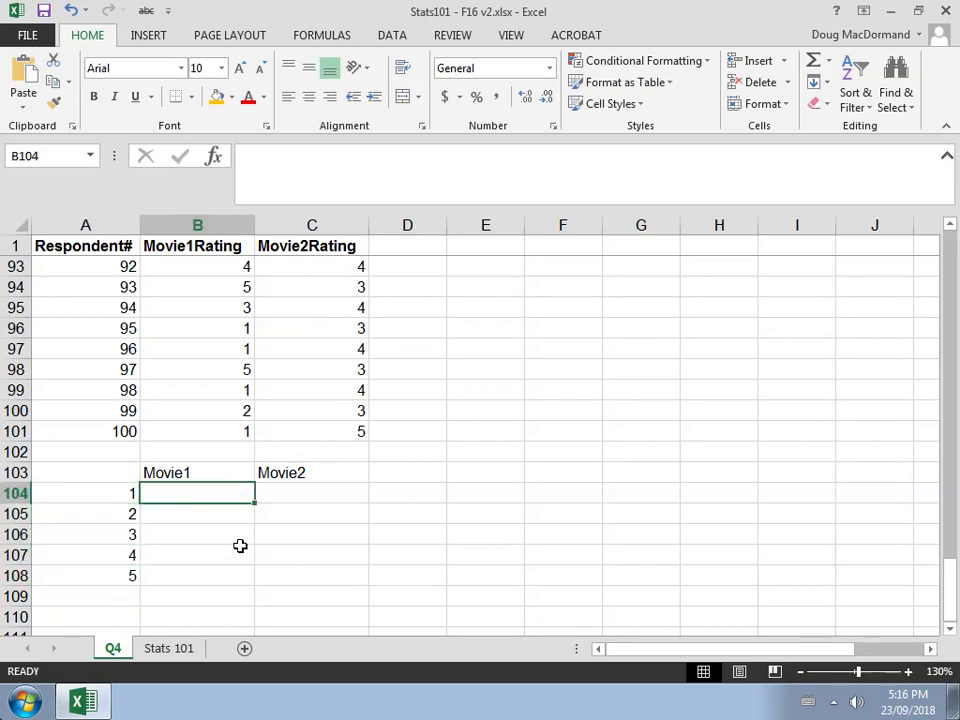
key(shift+Right)
key(shift+Down)
key(shift+Down)
key(shift+Down)
key(shift+Down)
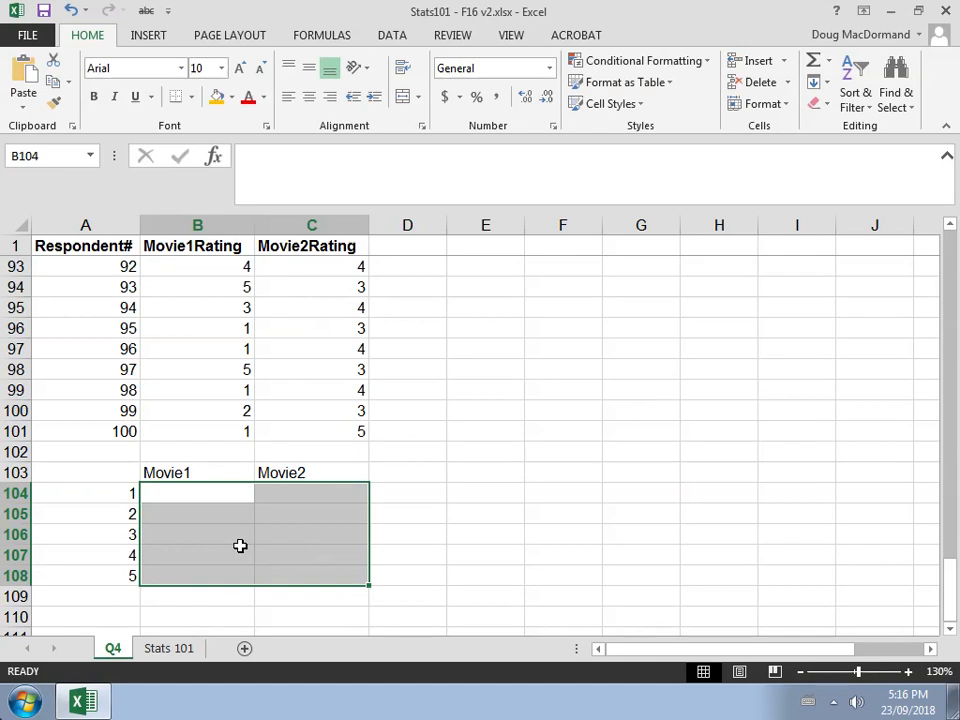
click(196, 492)
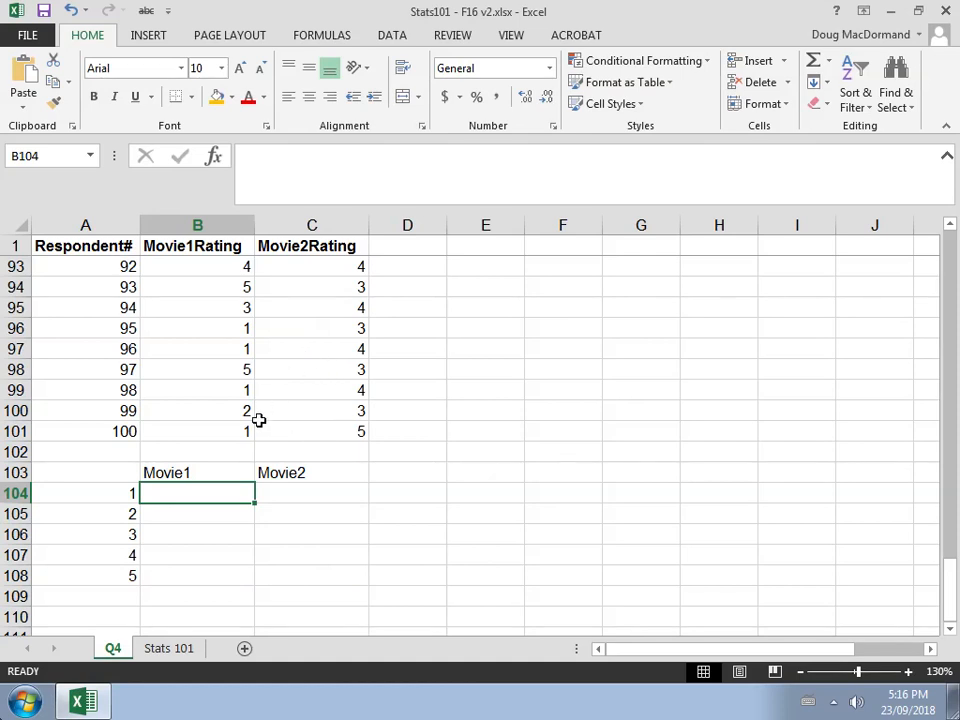
click(316, 37)
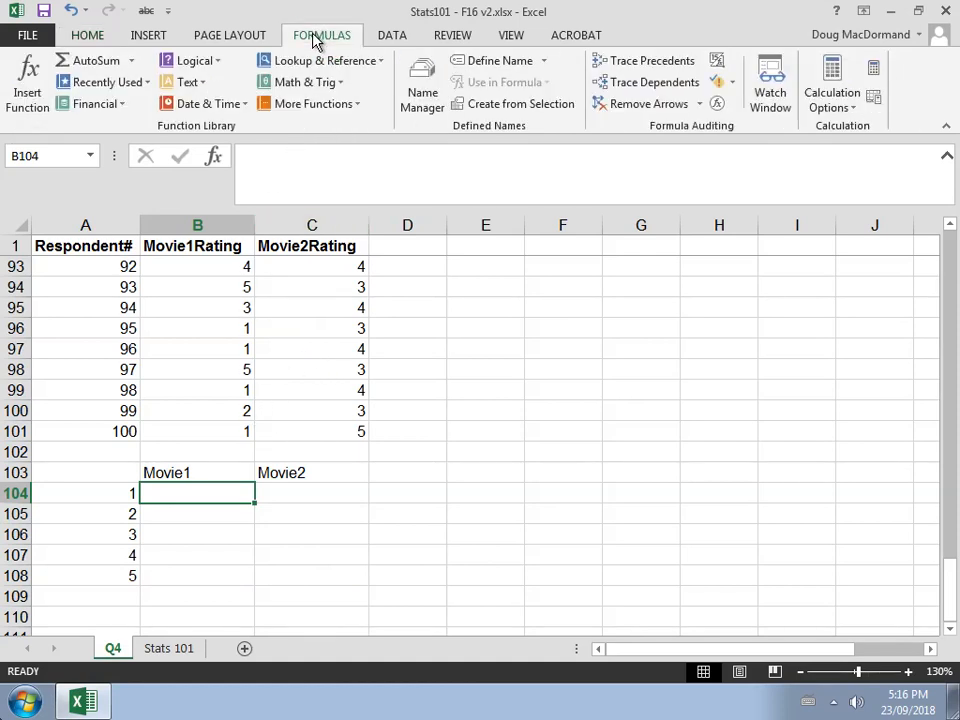
click(304, 105)
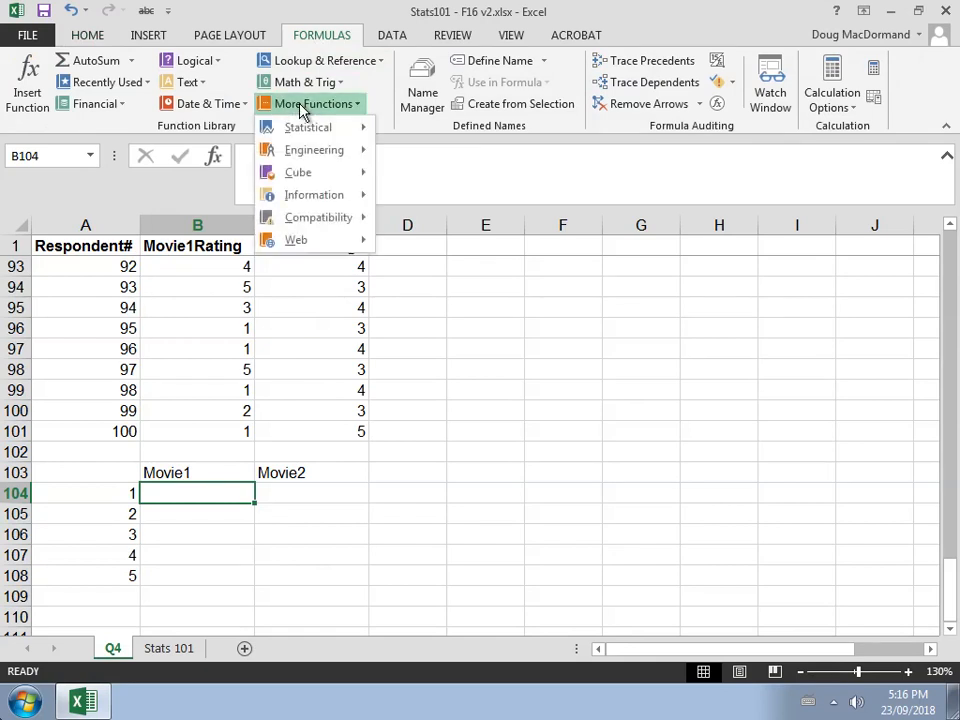
mouse_move(338, 129)
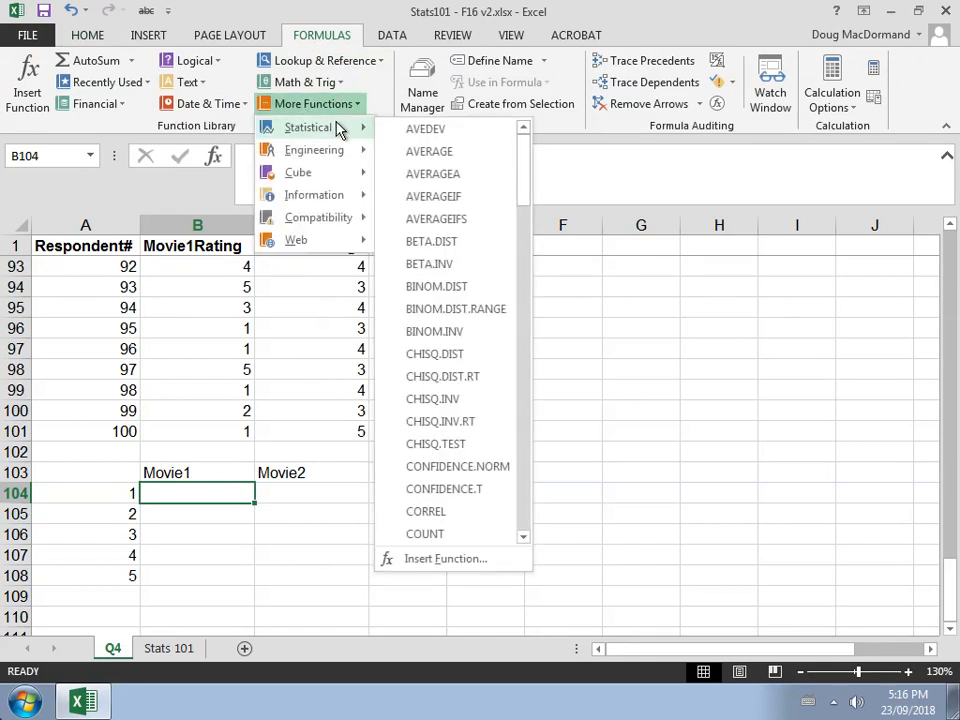
drag(522, 156, 521, 208)
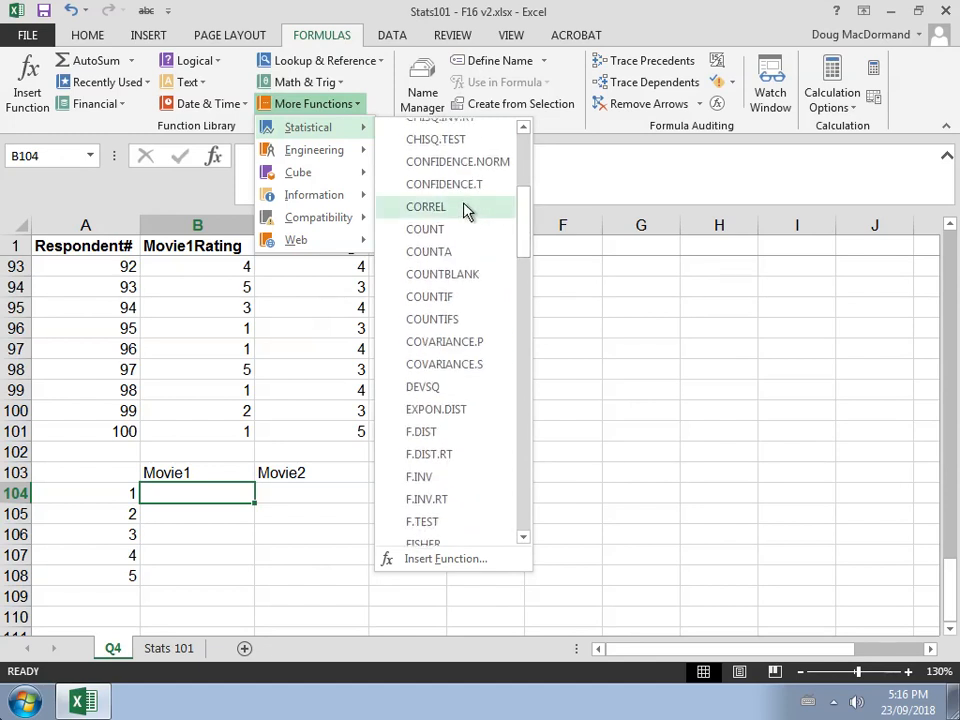
click(466, 303)
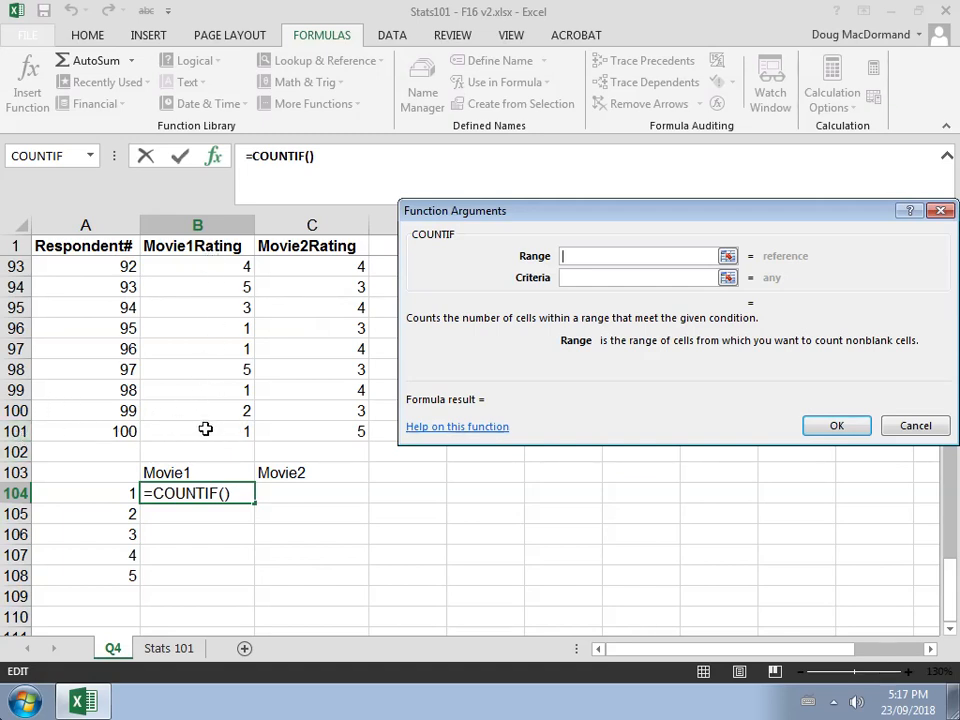
Set the COUNTIF range to B2:B101 and the criterion to 1 for cell B104
drag(205, 428, 215, 261)
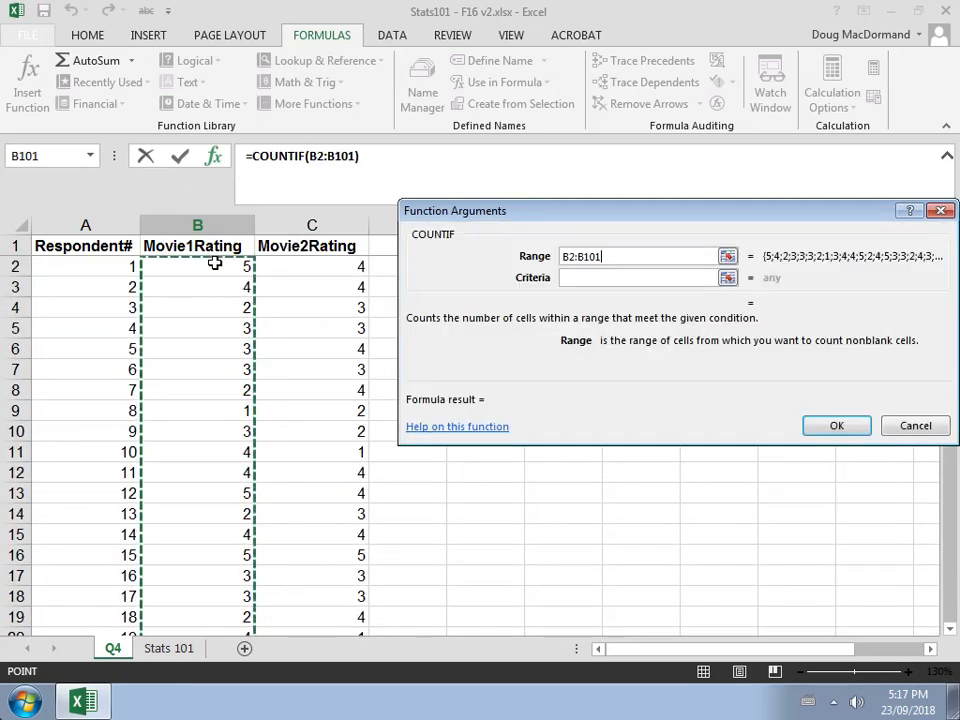
click(590, 277)
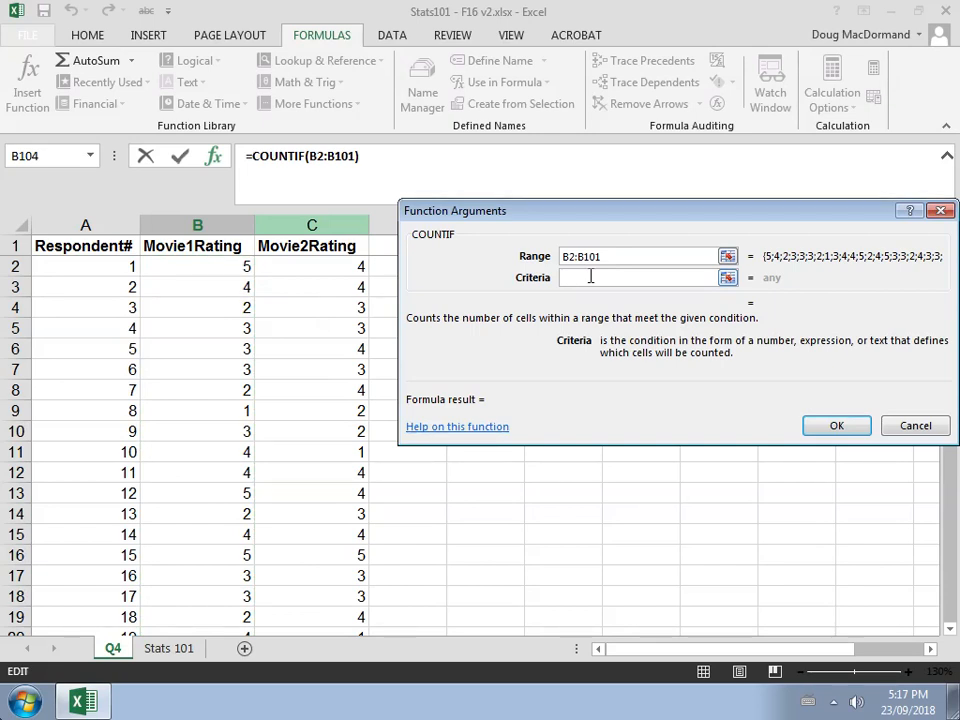
text(1)
key(Return)
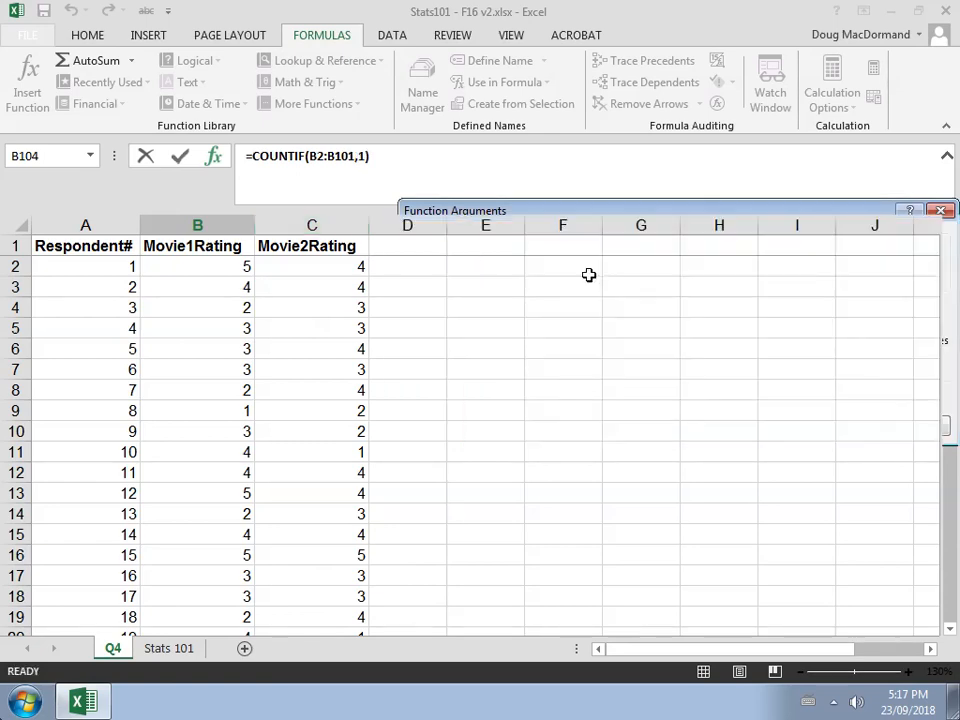
Replace the criterion in B104's COUNTIF formula with a reference to cell A104
key(Down)
key(Down)
key(Down)
key(Down)
key(Down)
key(Down)
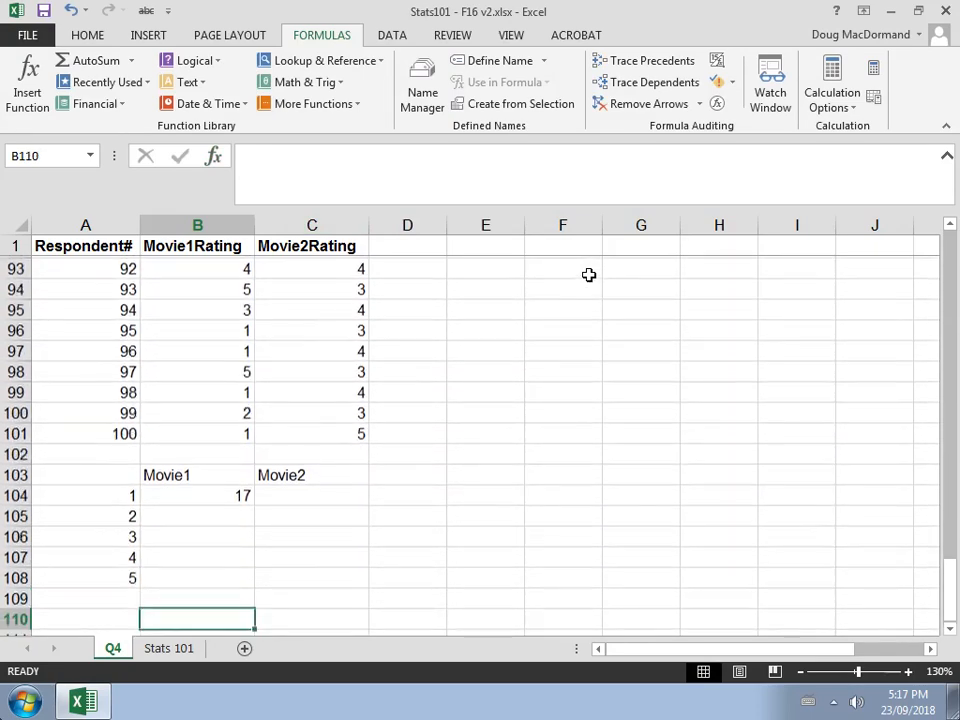
key(Up)
key(Up)
key(Up)
key(Up)
key(Up)
key(Up)
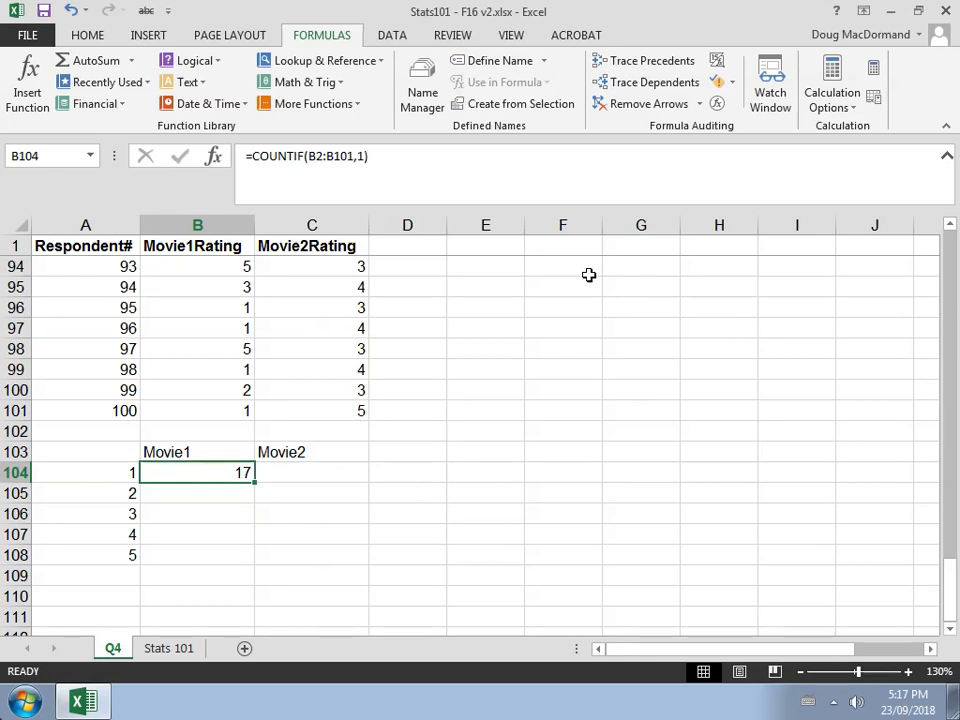
click(364, 160)
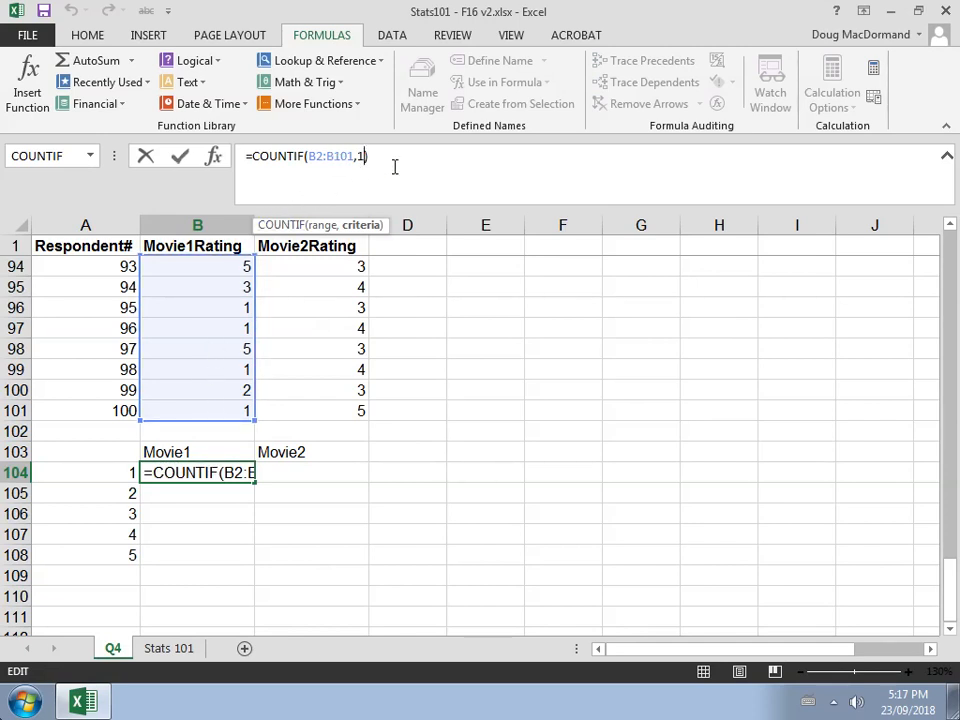
key(BackSpace)
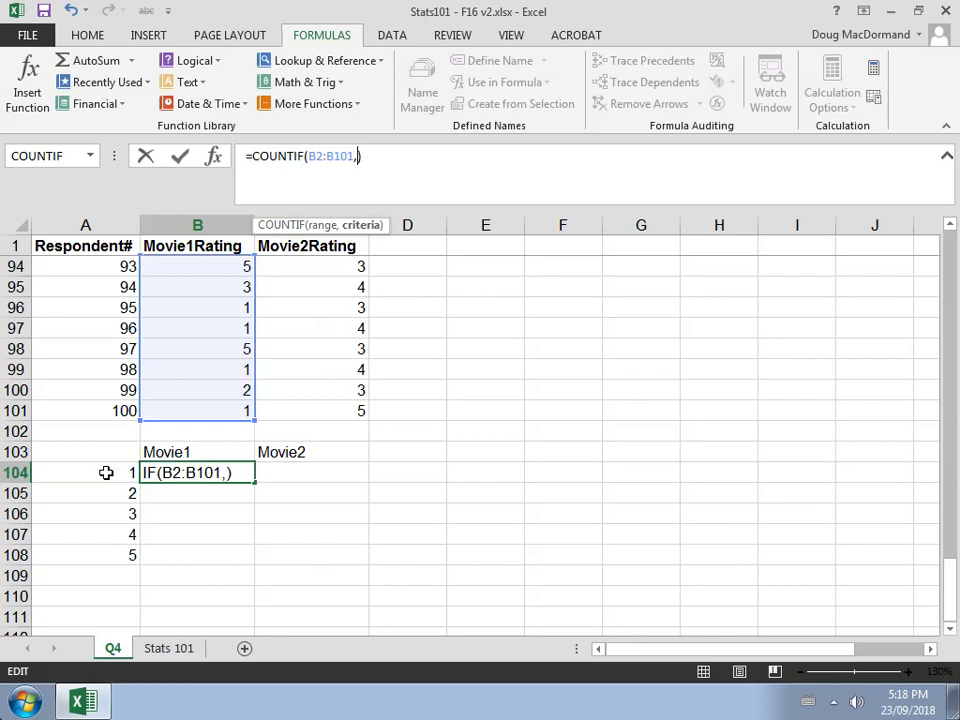
click(106, 473)
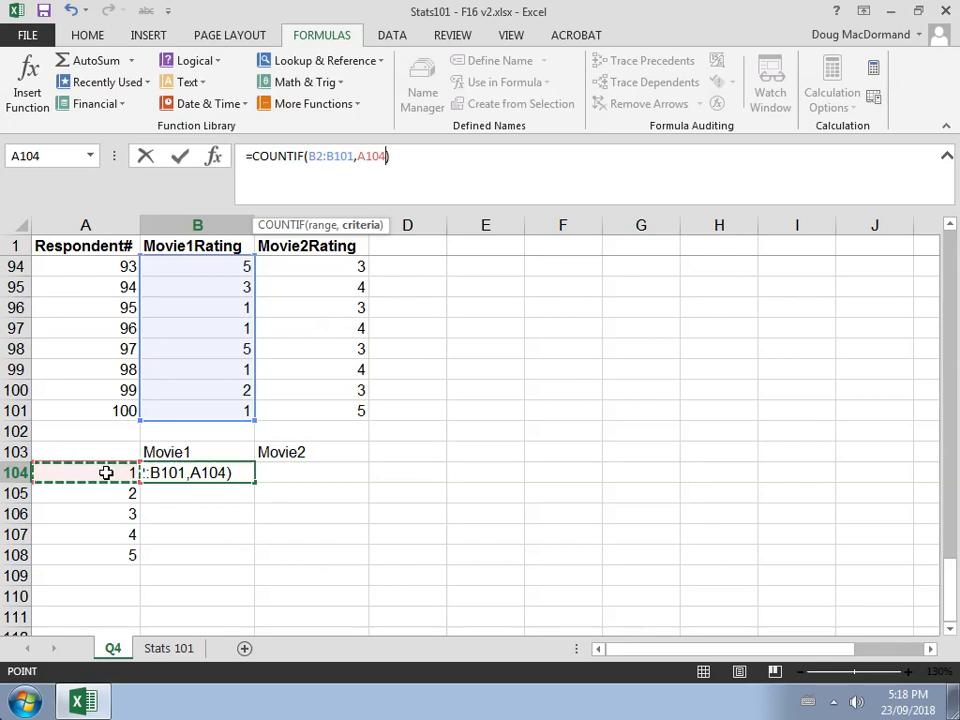
key(Return)
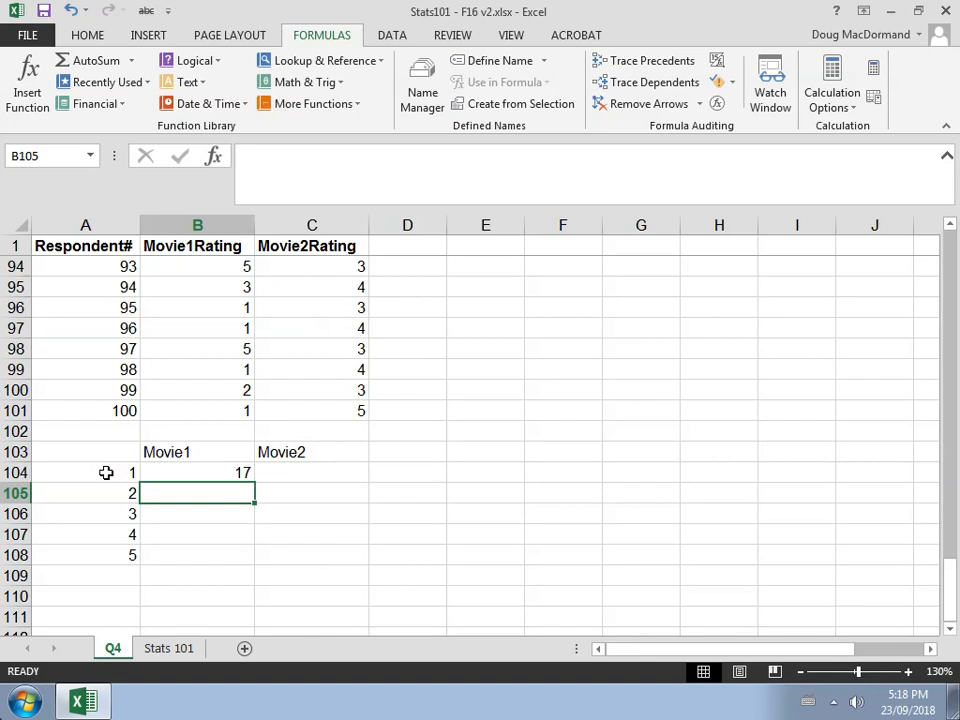
Fill the COUNTIF formula from B104 down to B108
click(181, 472)
click(436, 156)
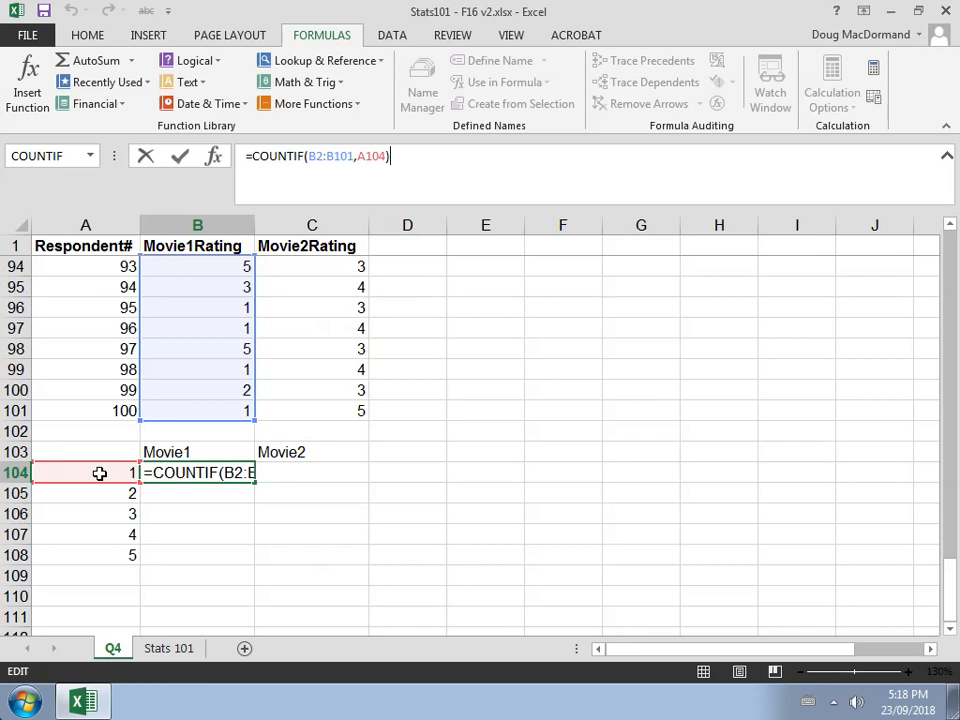
key(Return)
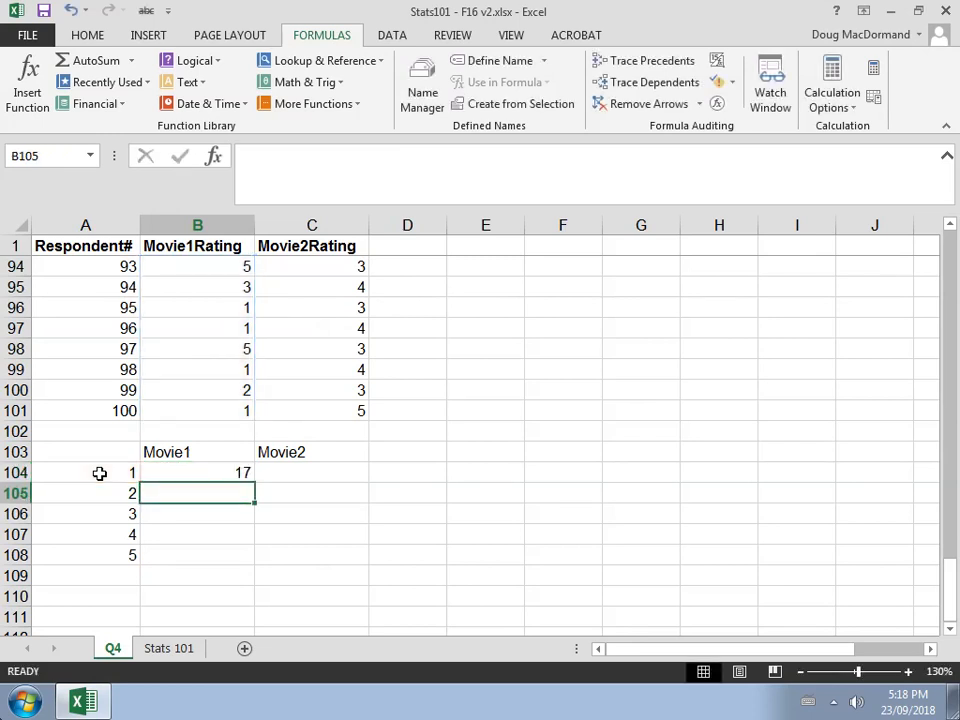
key(Up)
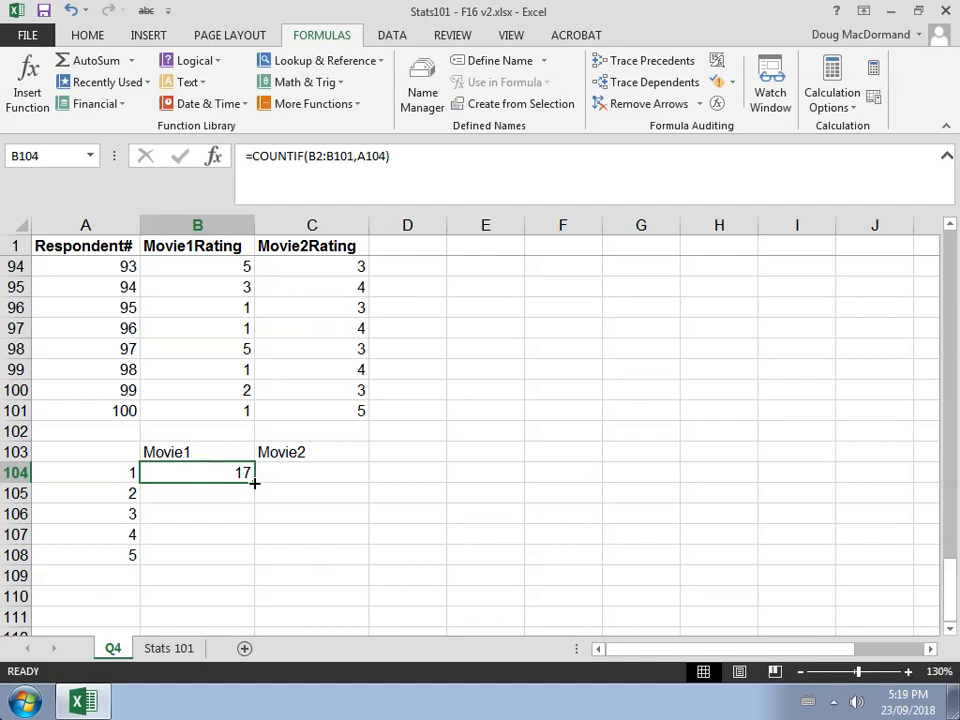
drag(254, 483, 248, 556)
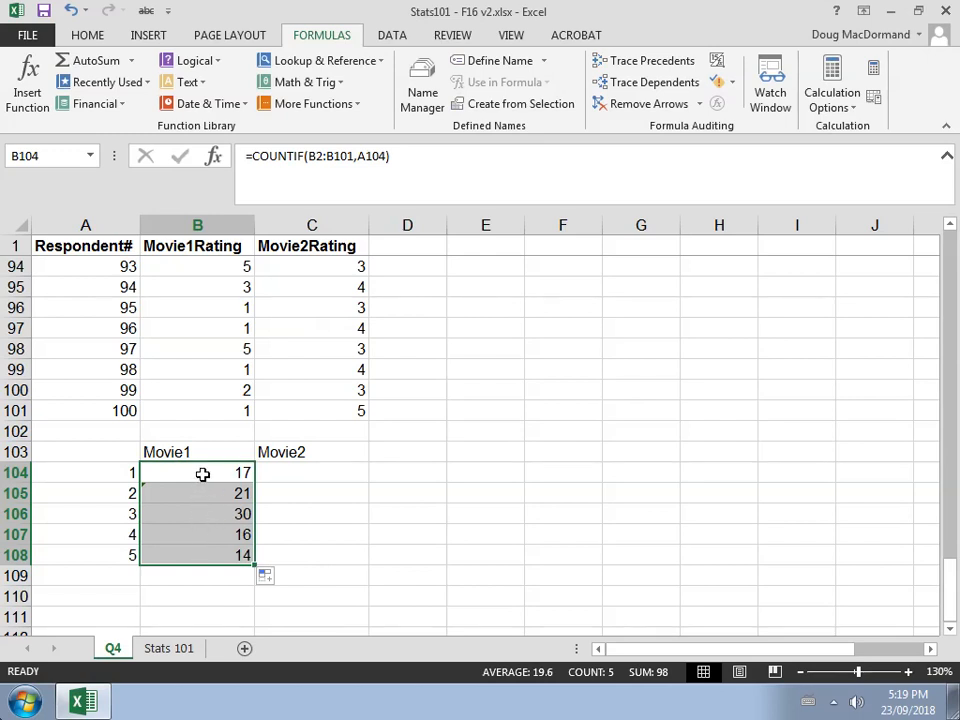
Inspect the copied formulas in cells B105 to B108 and their ranges
click(202, 474)
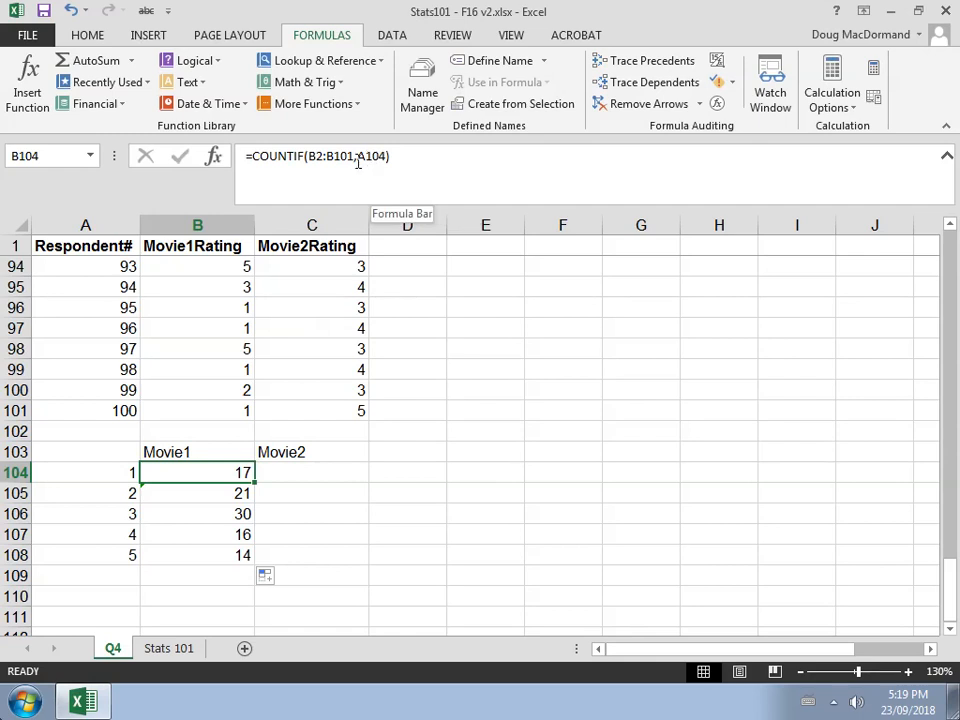
click(251, 493)
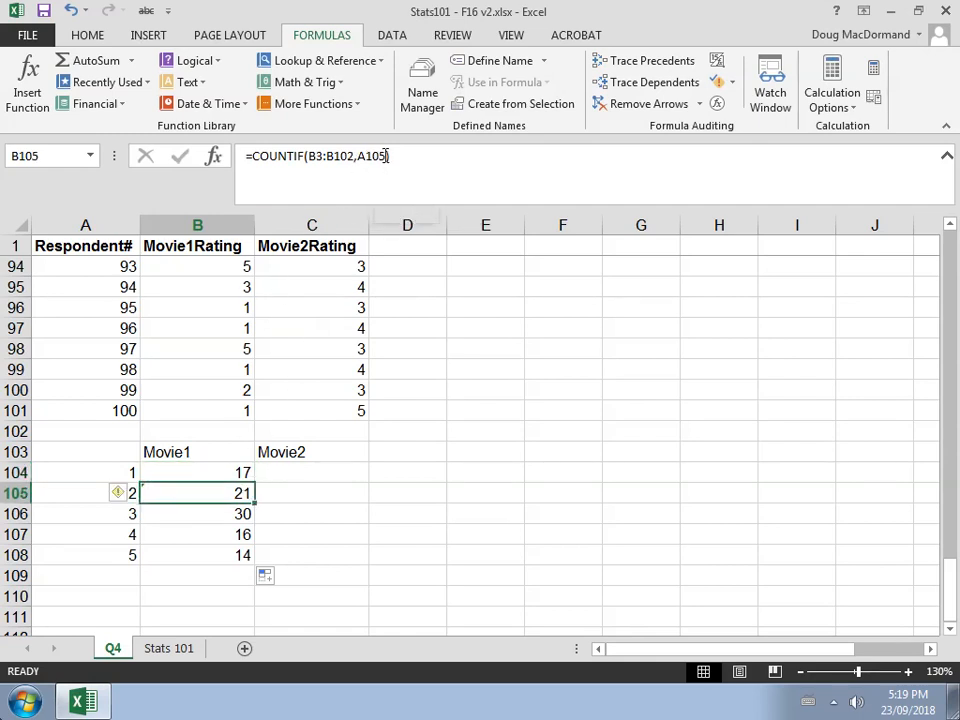
key(Down)
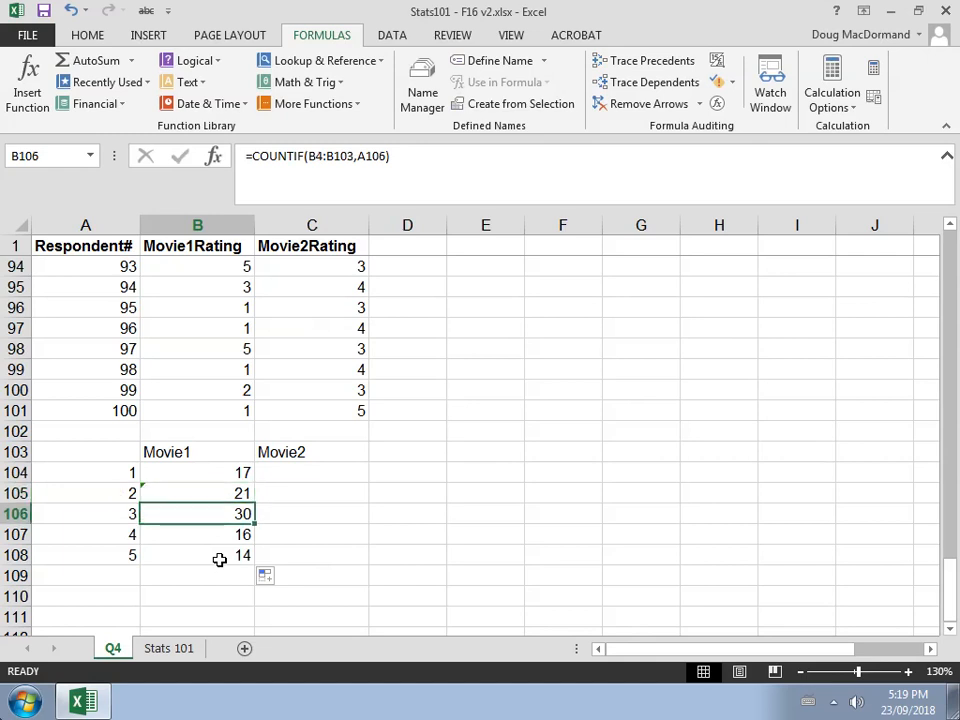
key(Down)
key(Down)
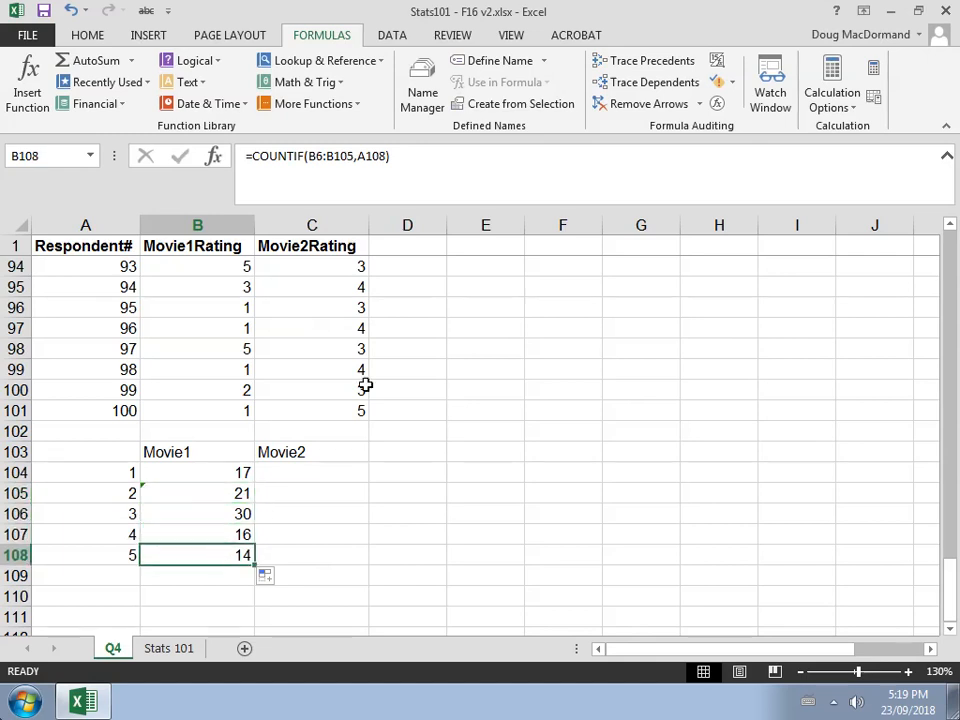
click(440, 155)
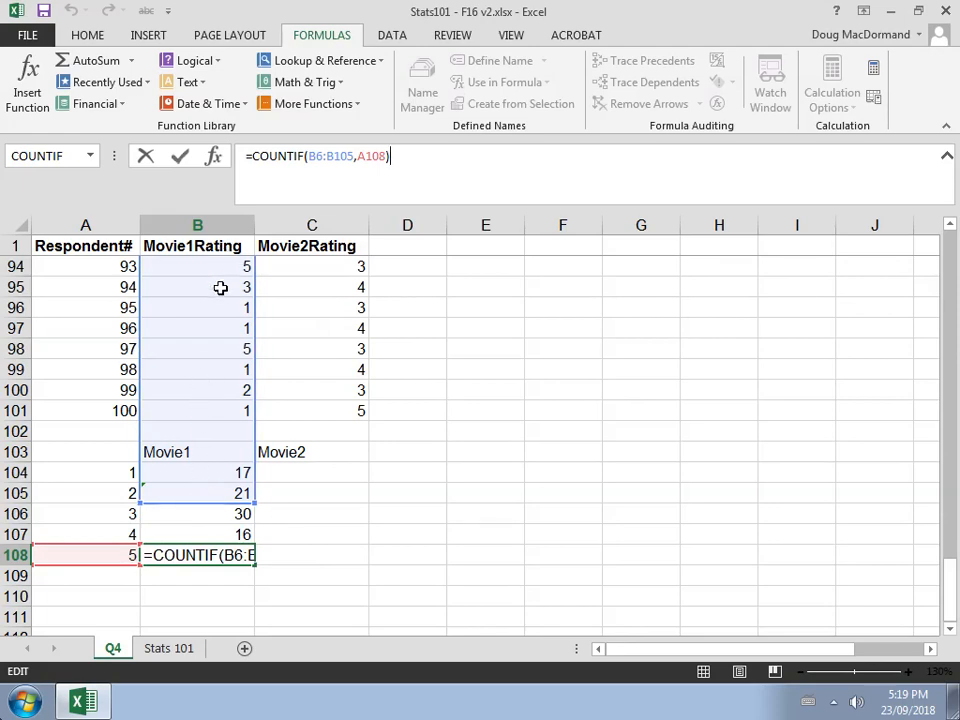
mouse_move(952, 592)
mouse_down()
mouse_move(953, 232)
mouse_move(953, 603)
mouse_up()
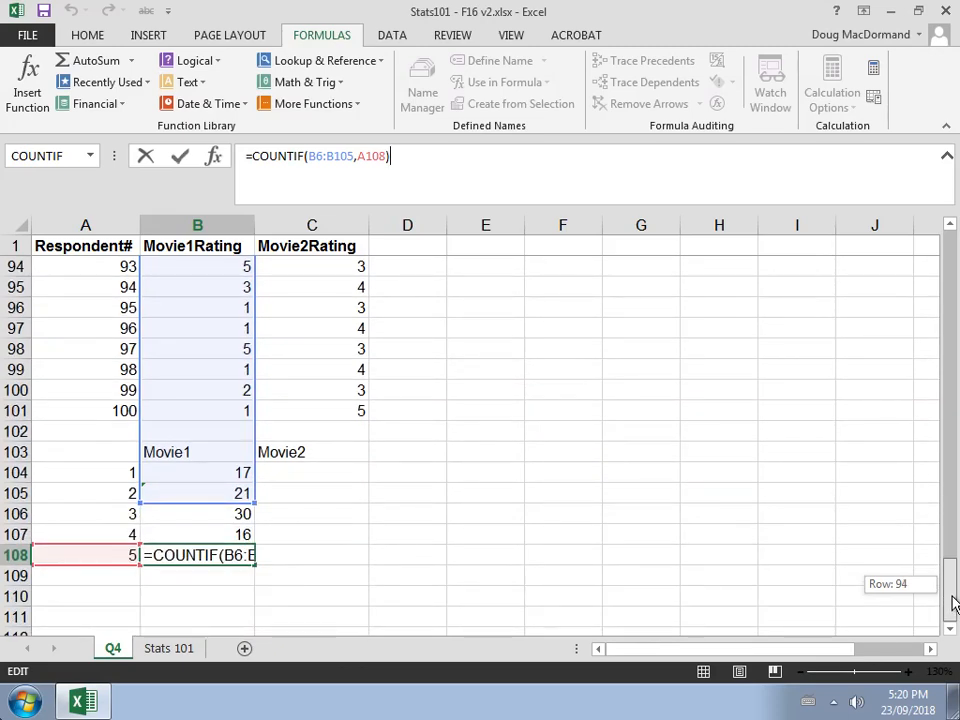
key(Return)
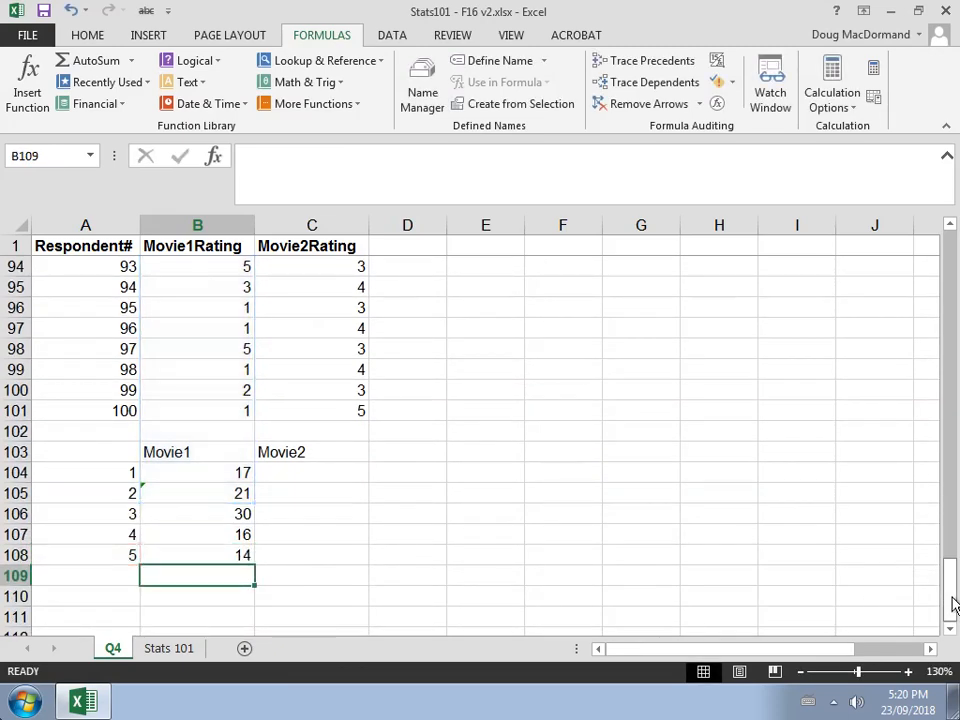
Make the row references in B104's range absolute as B$2:B$101
key(Up)
key(Up)
key(Up)
key(Up)
key(Up)
key(Up)
key(Down)
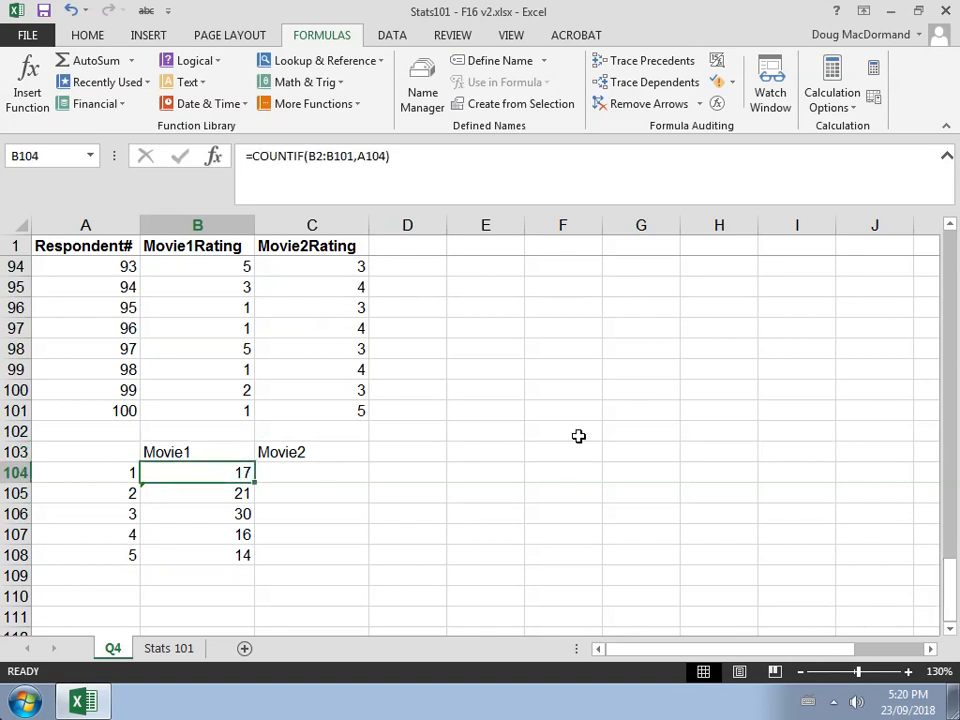
click(320, 155)
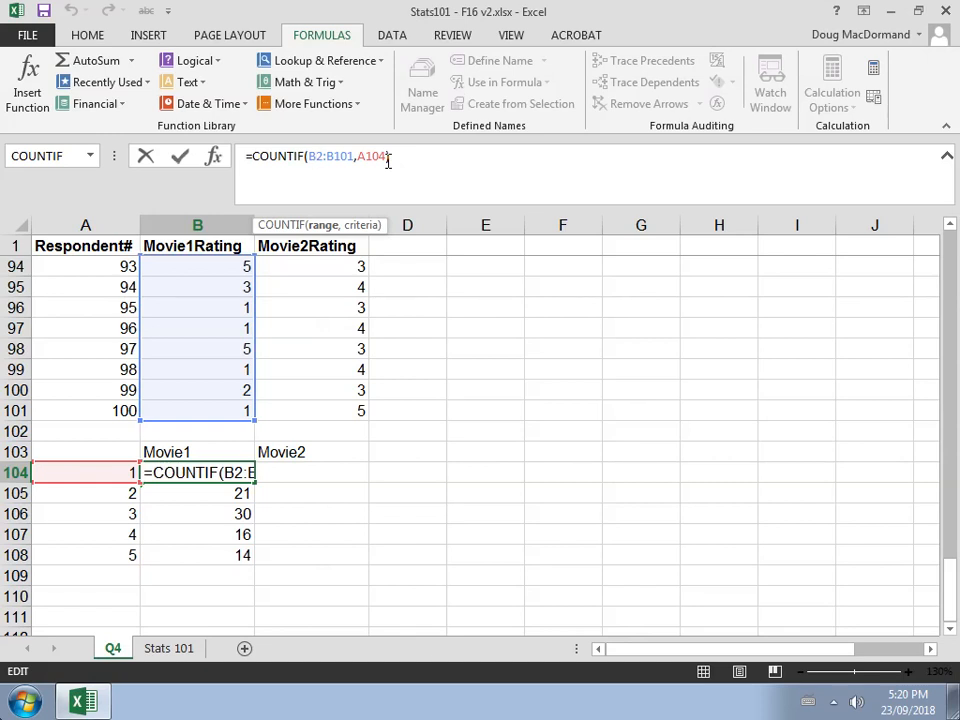
text(#)
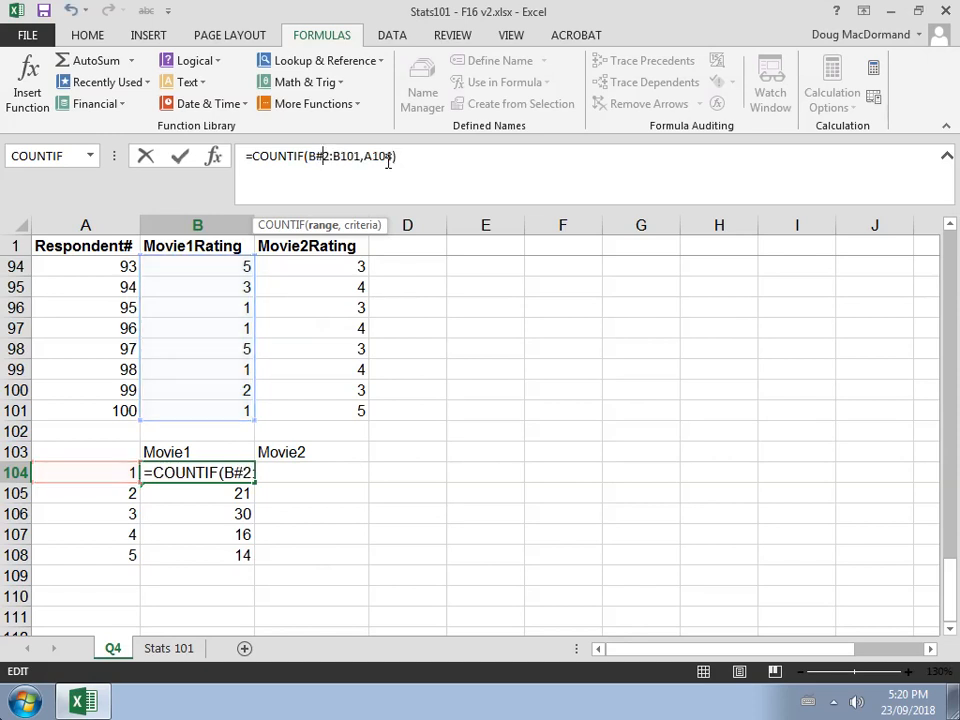
key(BackSpace)
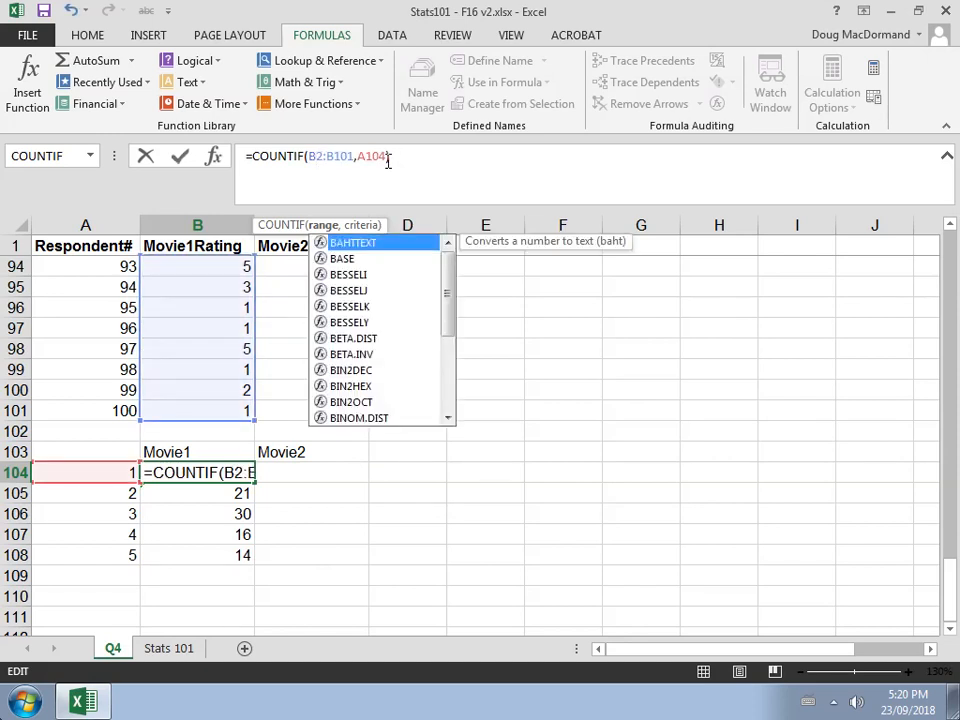
text(@)
key(BackSpace)
text($)
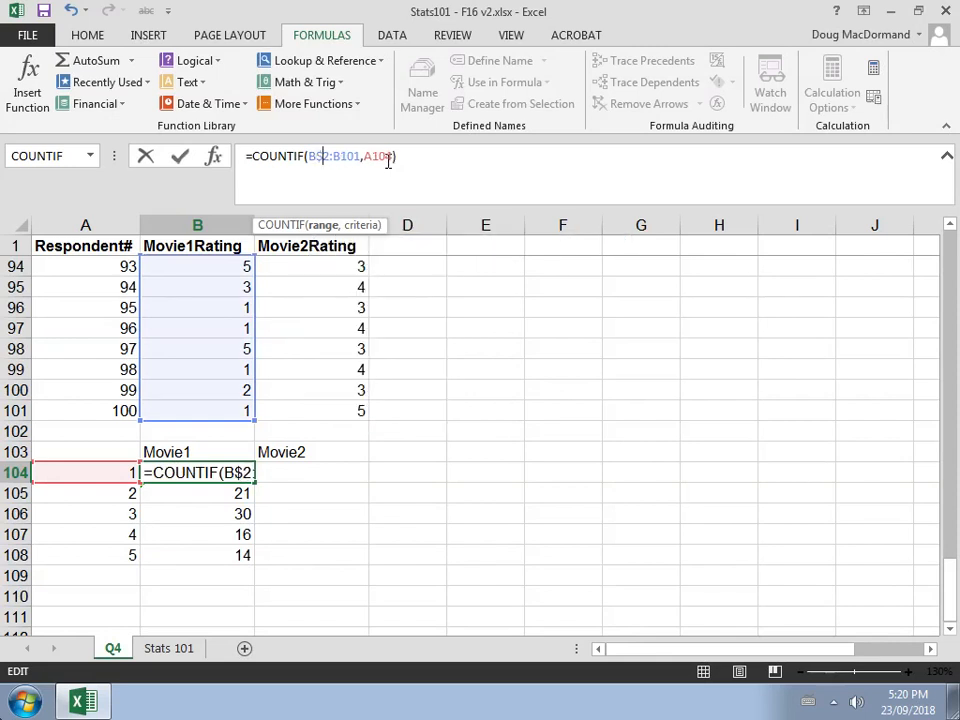
key(Right)
key(Right)
key(Right)
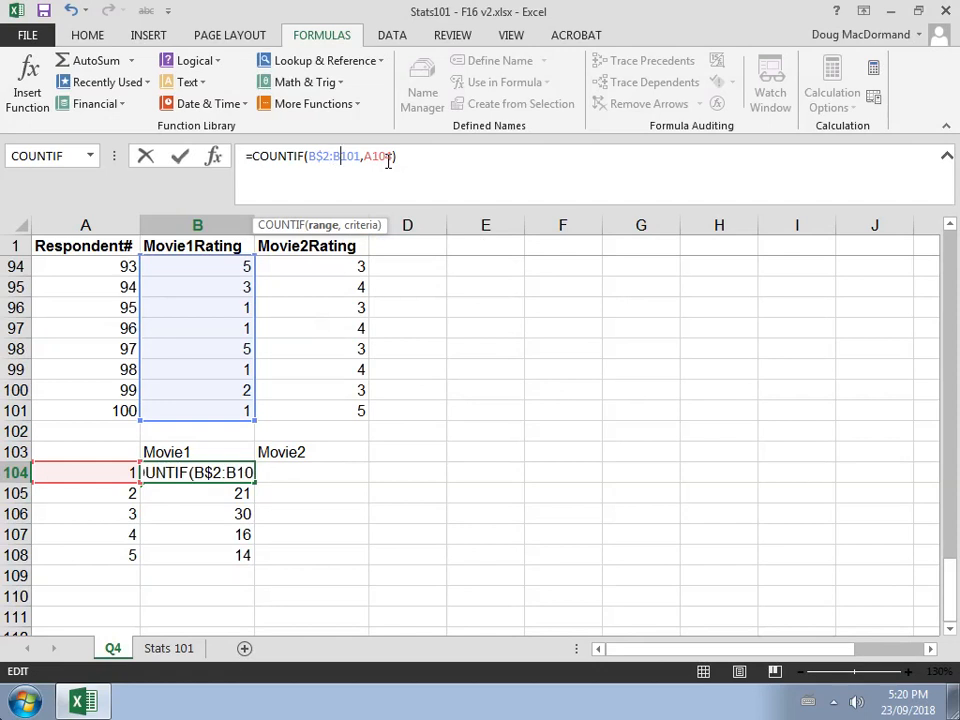
text($)
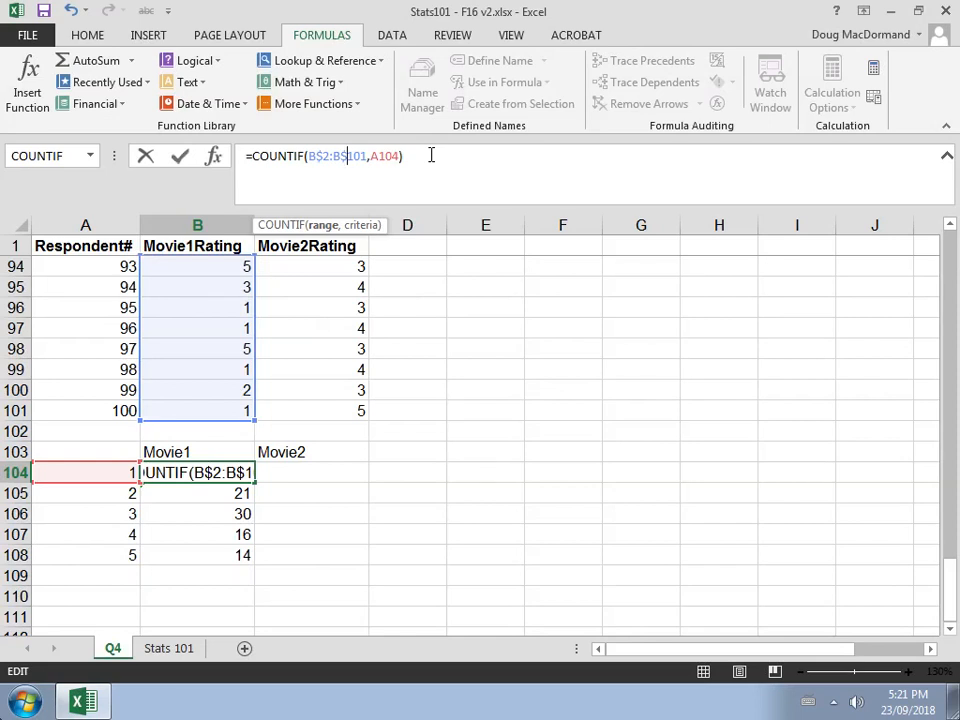
key(Return)
Fill the corrected formula from B104 down to B108 and check the copies
key(Up)
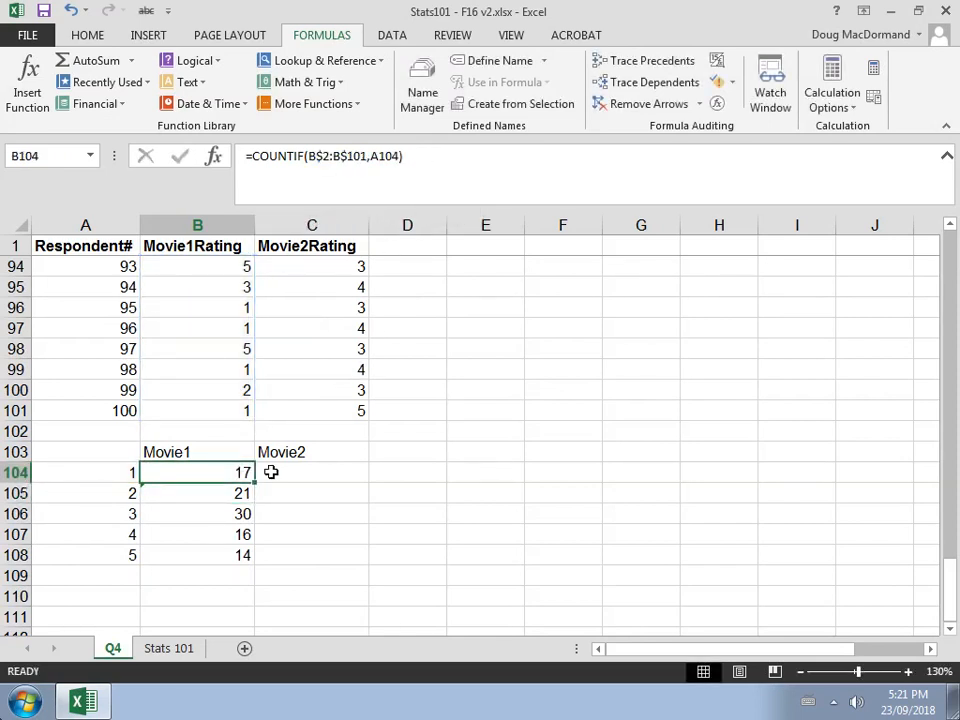
drag(254, 482, 252, 570)
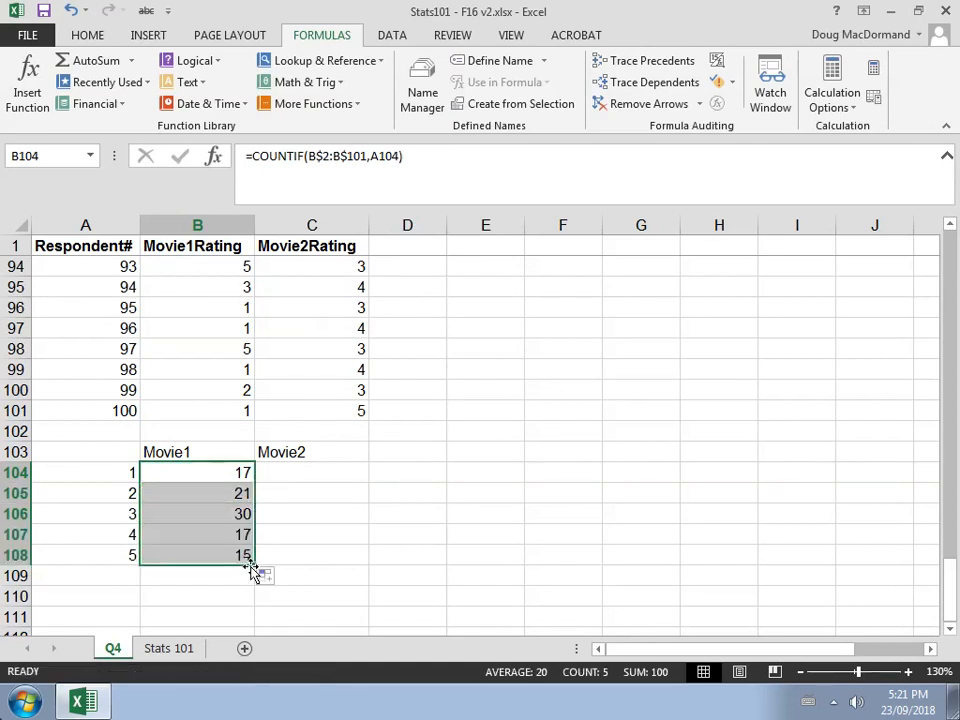
click(212, 472)
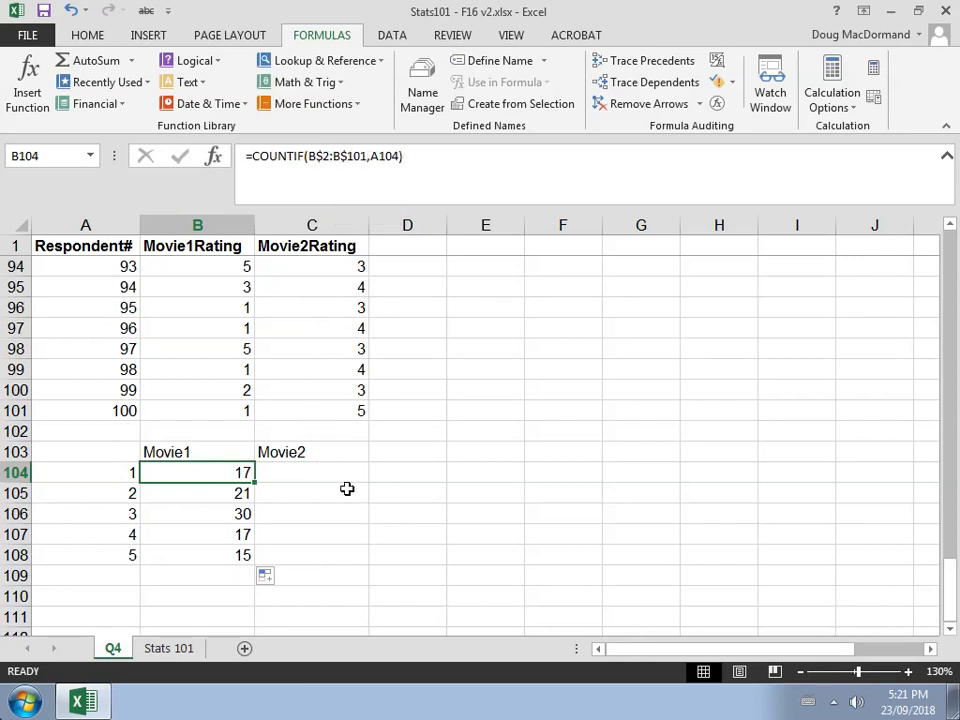
key(Down)
key(Down)
key(Down)
key(Down)
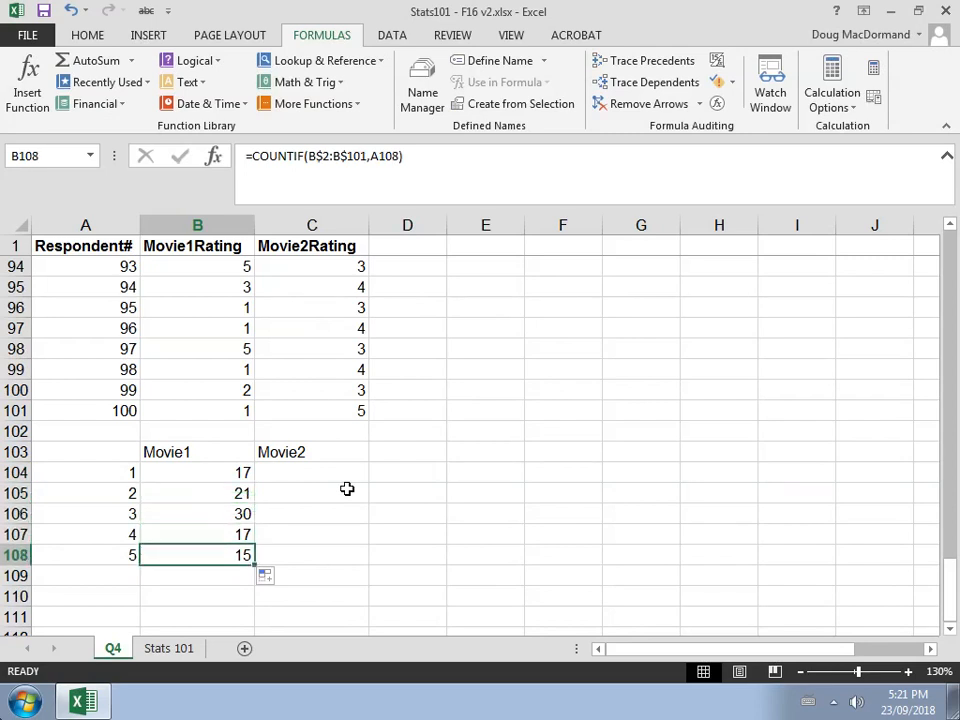
key(Up)
key(Up)
key(Up)
key(Up)
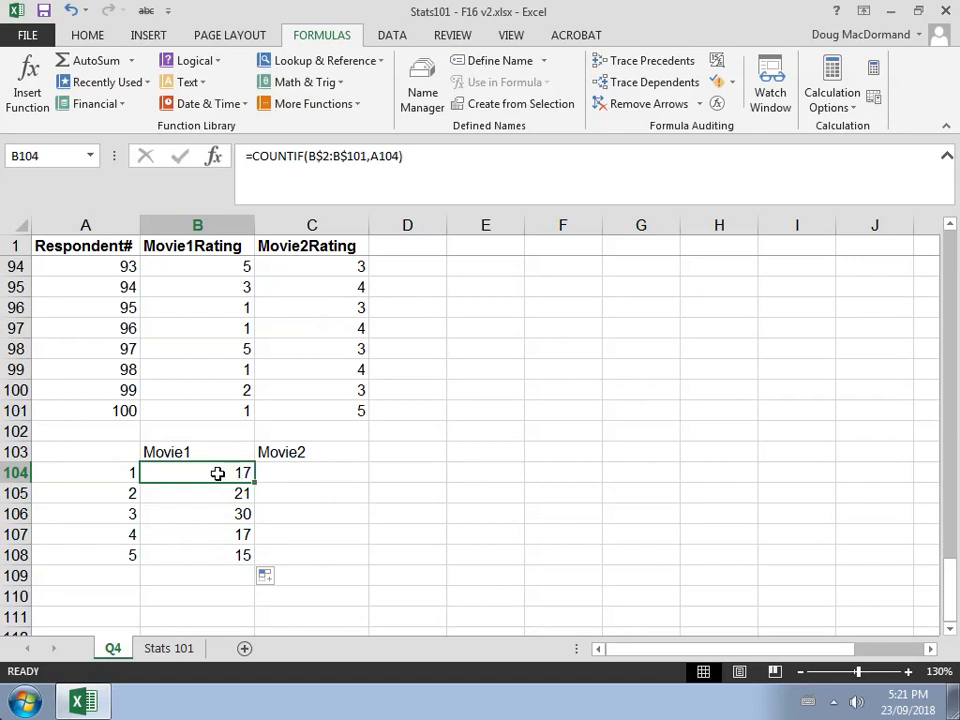
Fill the Movie1 formulas in B104:B108 across into the Movie2 column C104:C108
drag(217, 473, 212, 550)
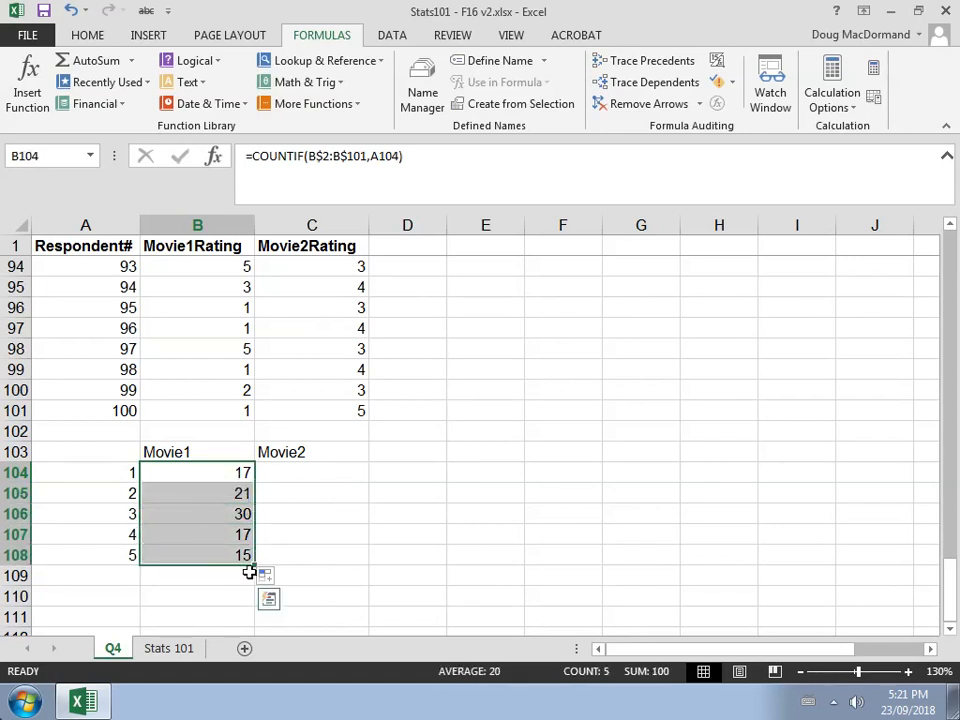
drag(256, 566, 328, 568)
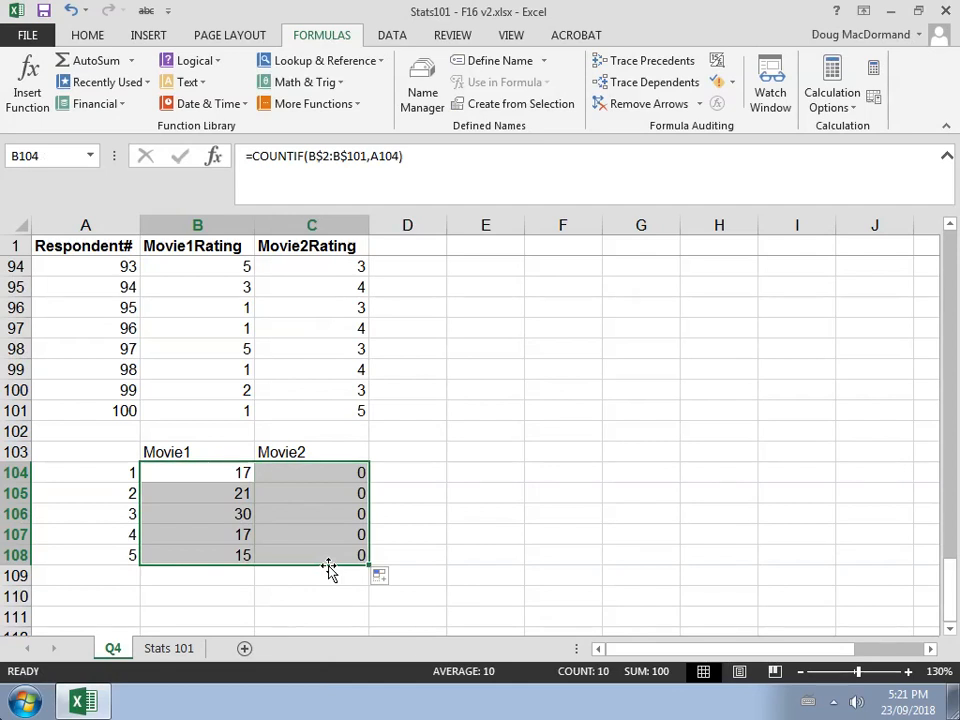
click(313, 469)
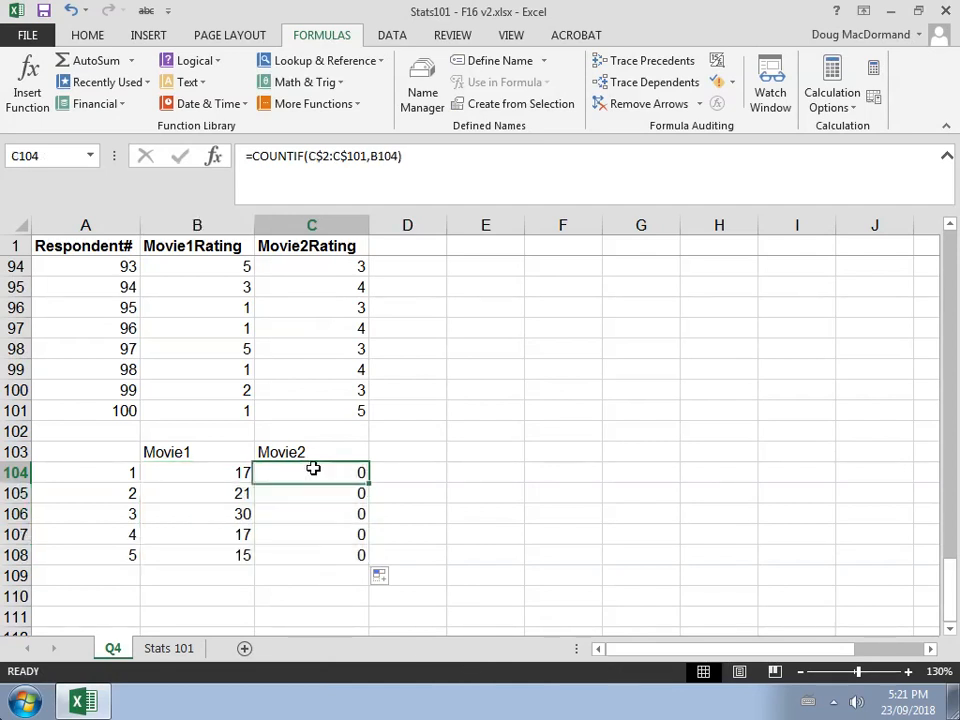
Change the criteria reference in C104's COUNTIF formula from the Movie1 column to A104
click(426, 158)
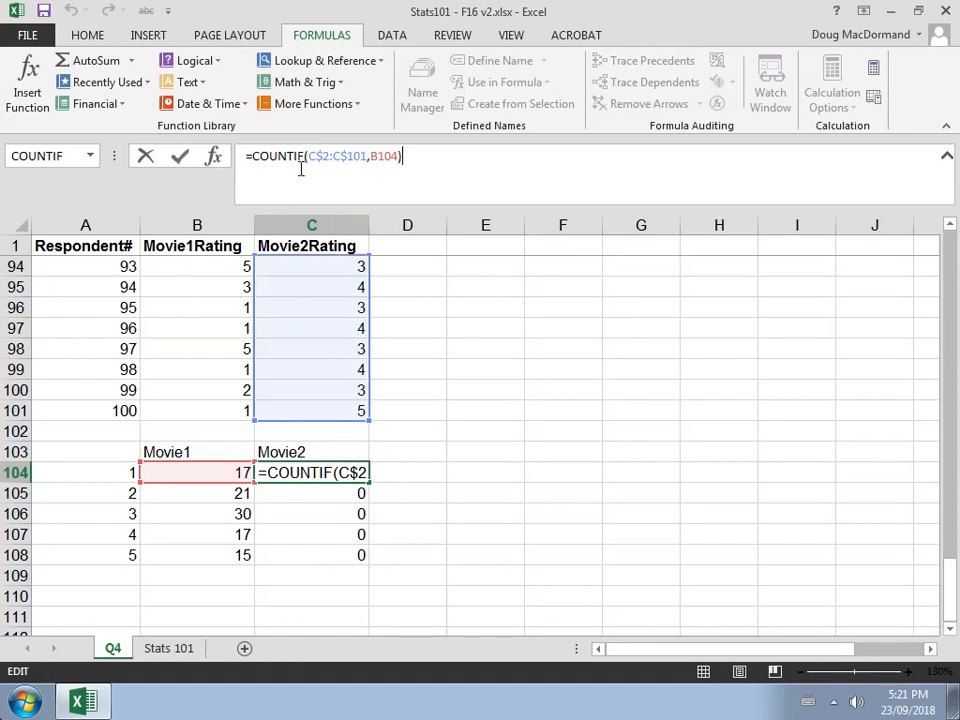
click(376, 156)
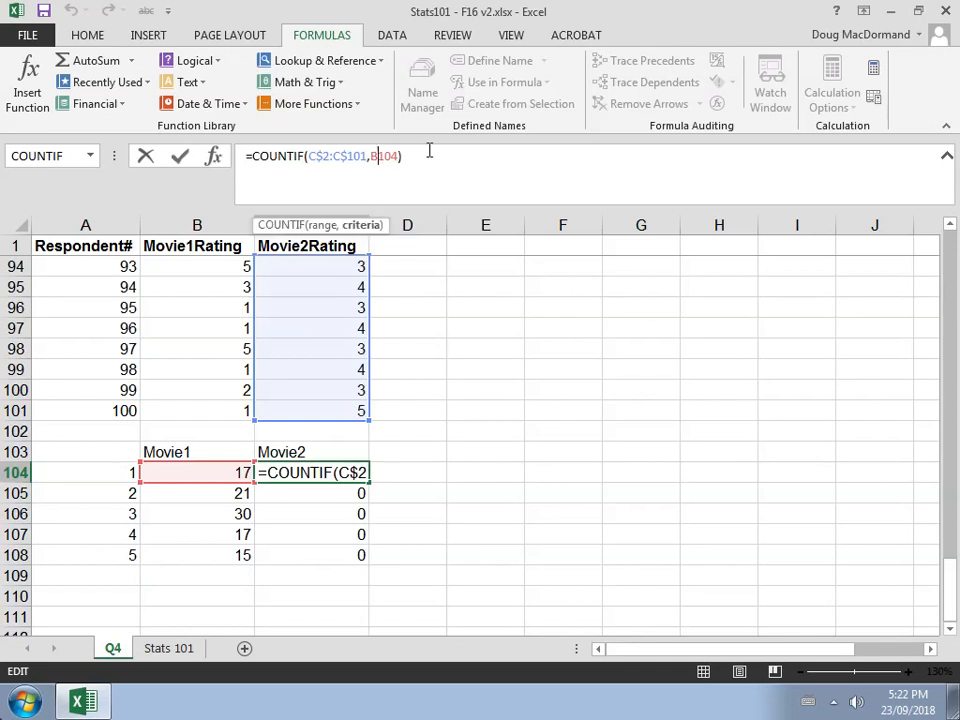
key(BackSpace)
text(a)
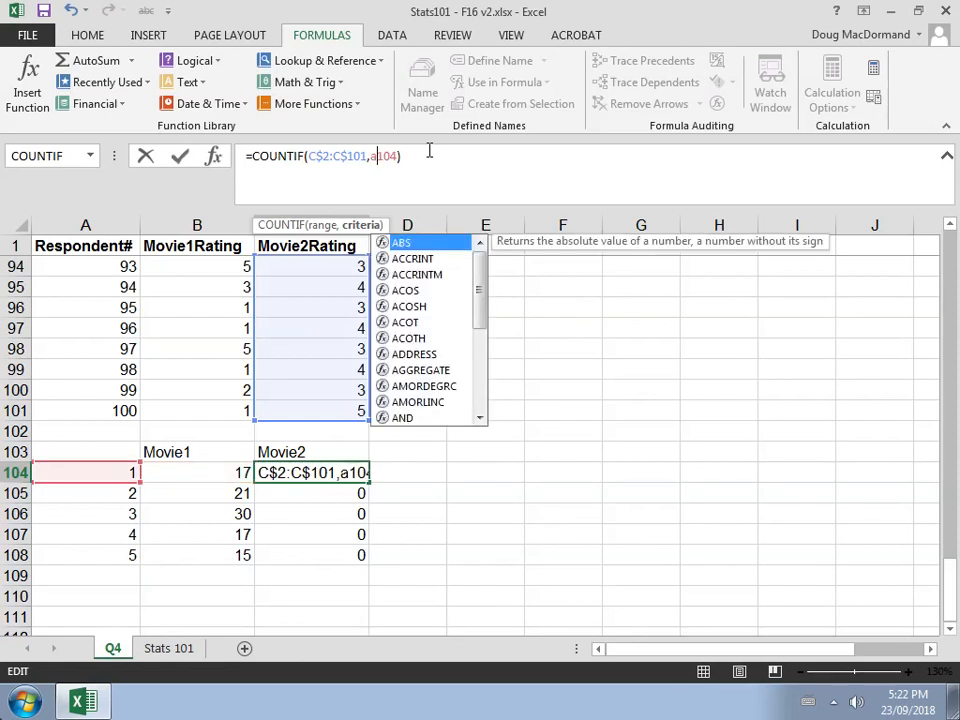
key(Return)
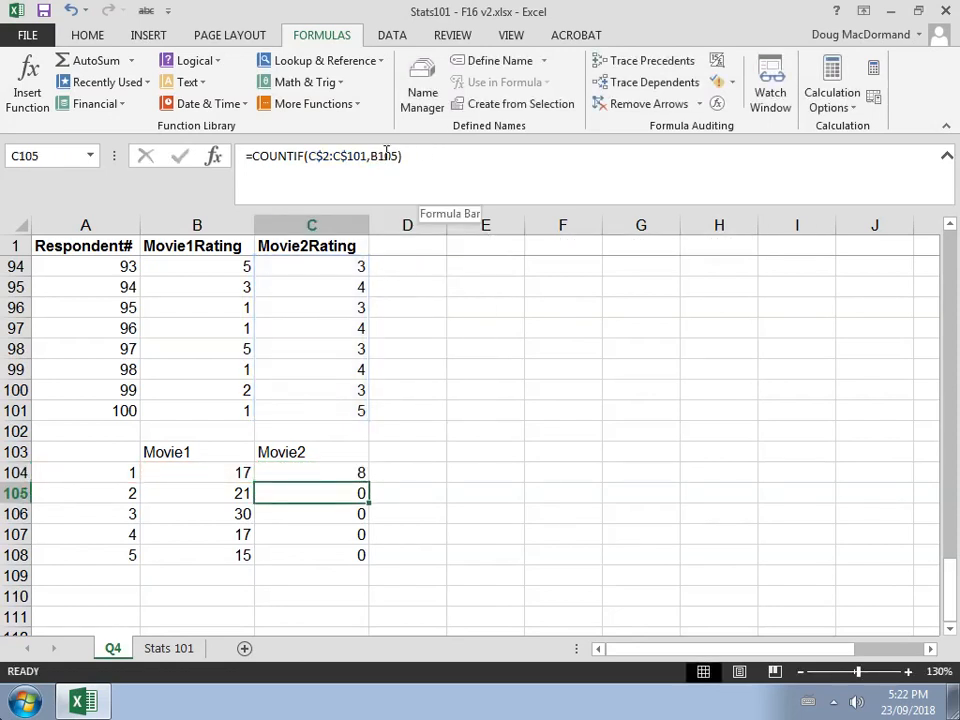
Change the criteria reference in C105's COUNTIF formula to A105
click(378, 155)
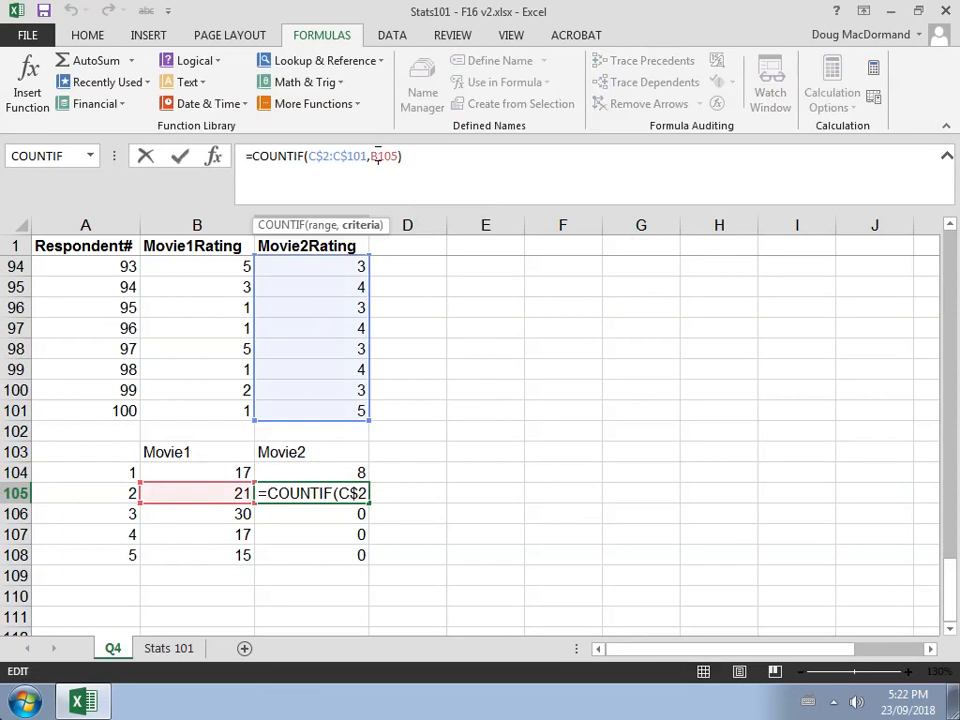
key(BackSpace)
key(Return)
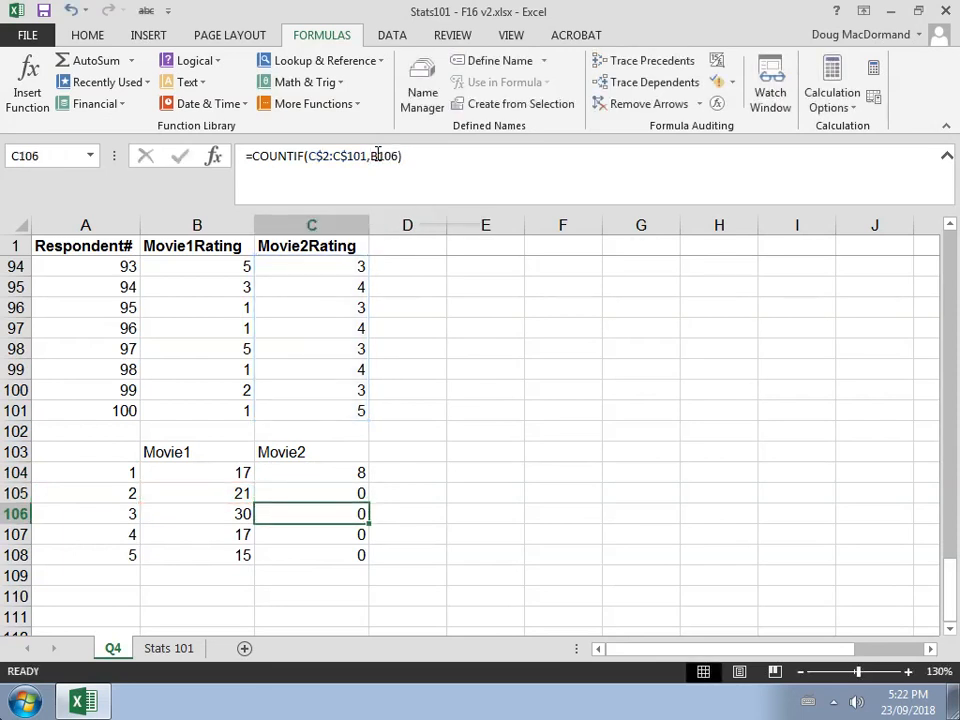
click(378, 155)
text(A)
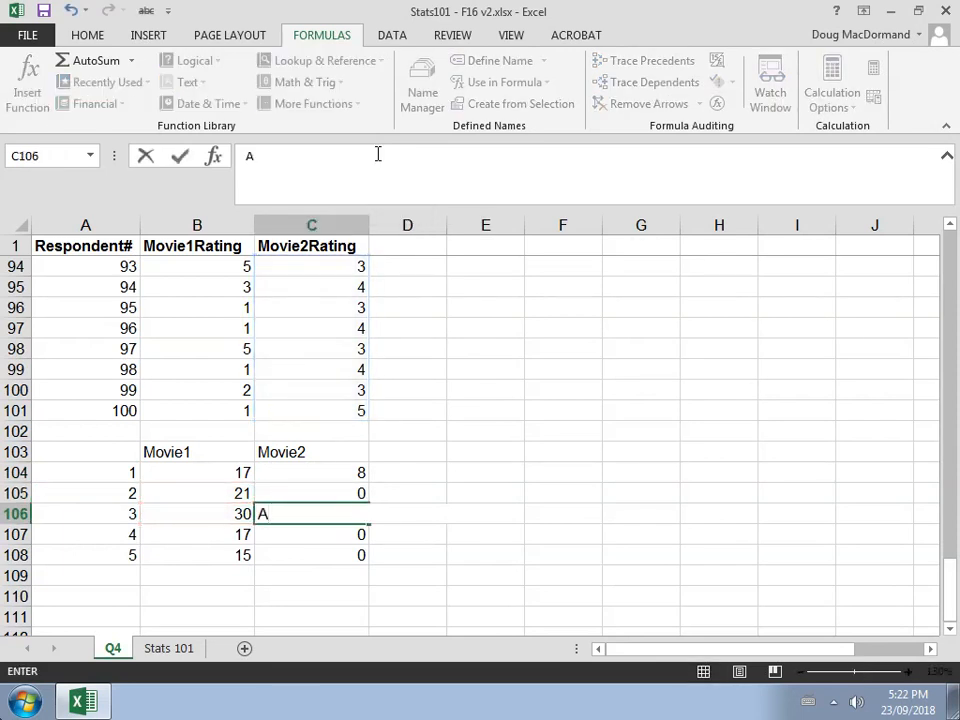
key(Escape)
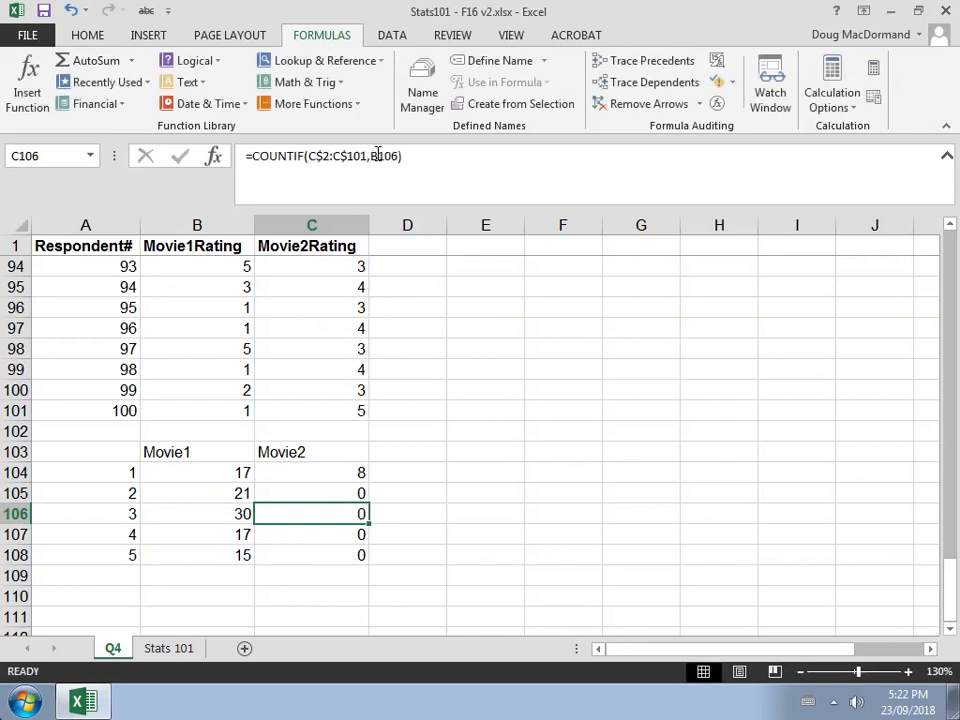
key(Up)
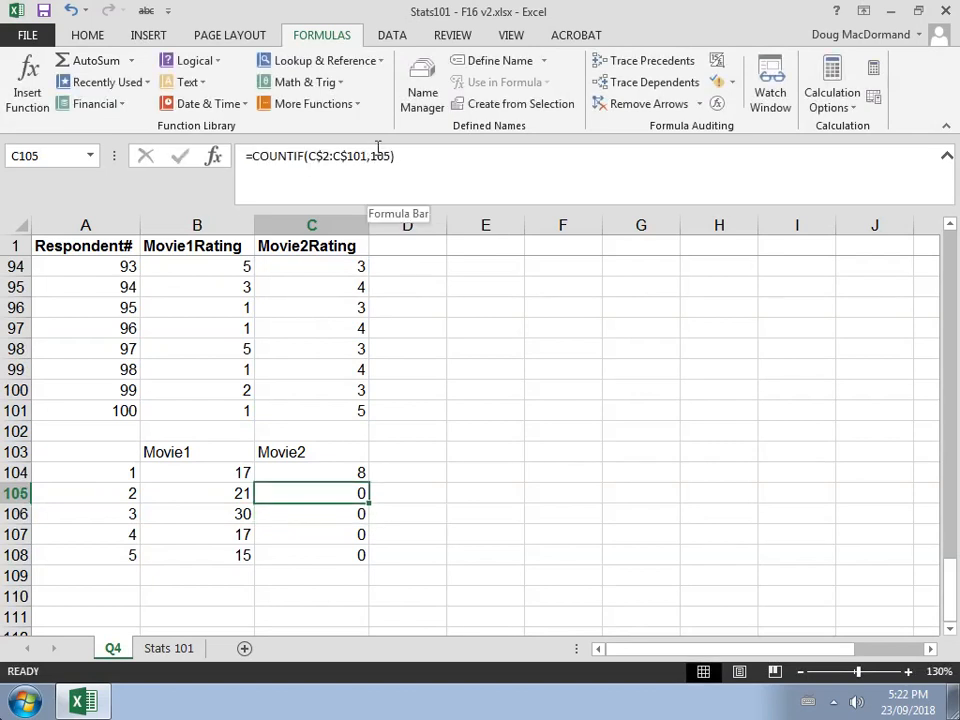
click(372, 155)
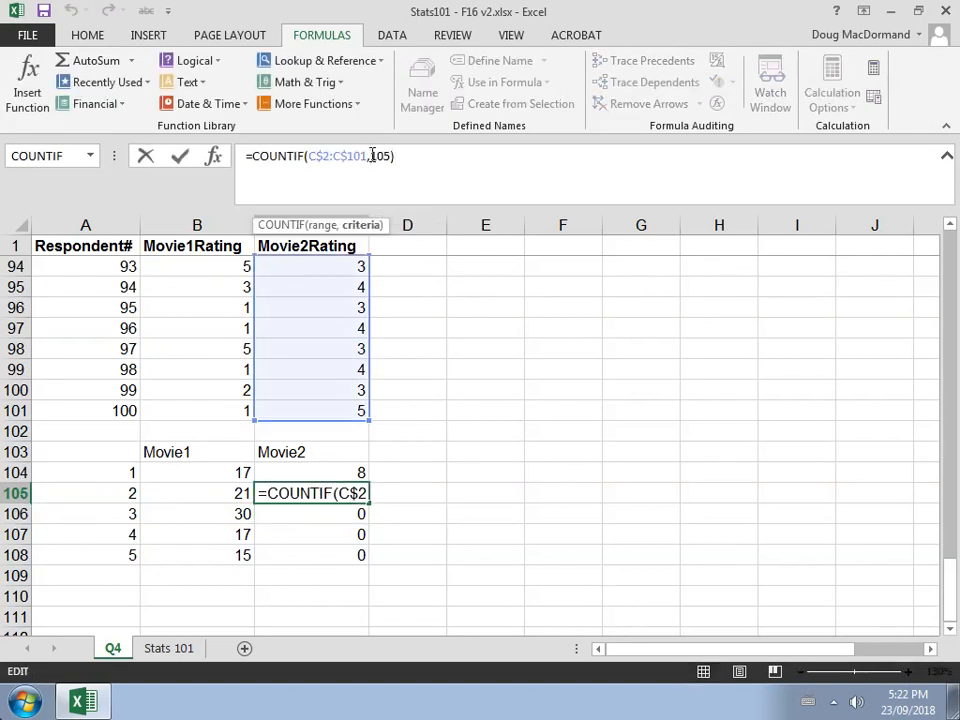
text(B)
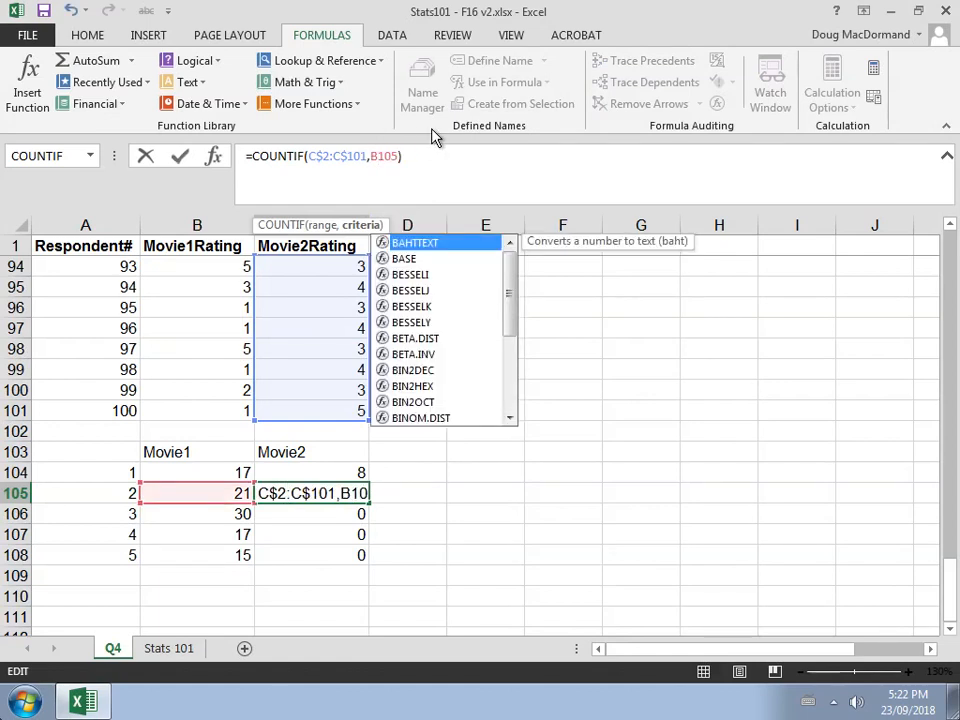
key(BackSpace)
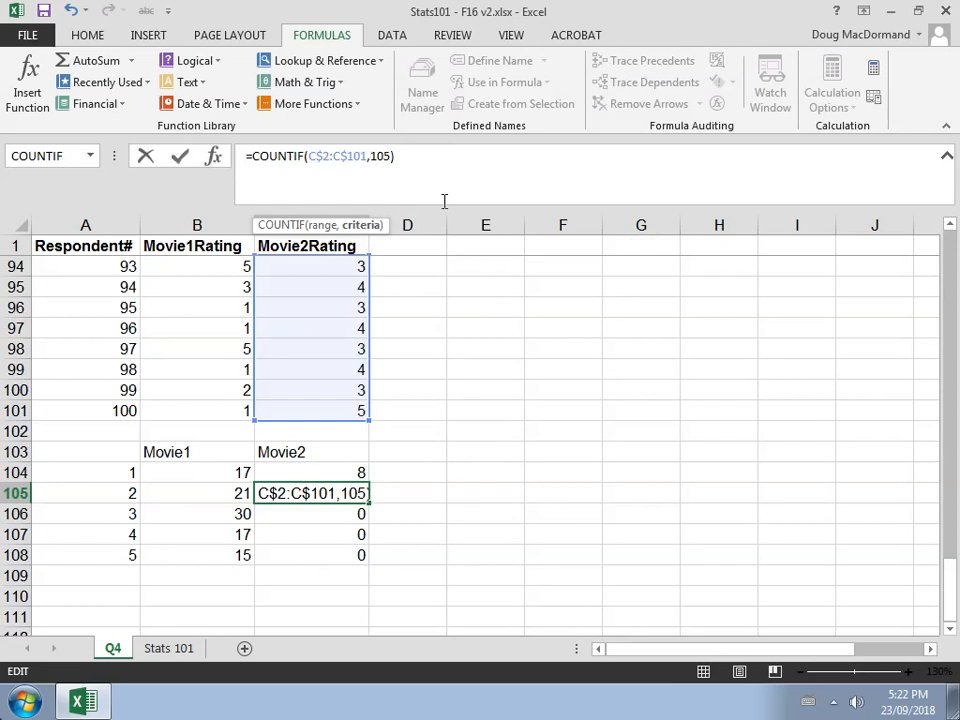
text(aa)
key(BackSpace)
key(Return)
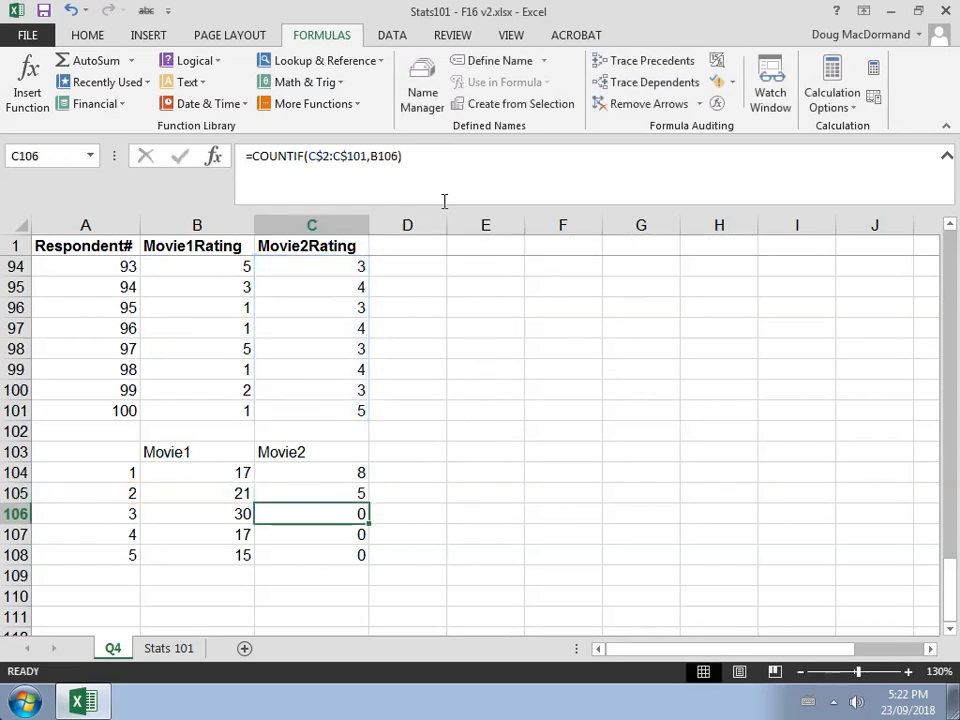
Point the criteria of the COUNTIF formulas in C106, C107 and C108 at A106, A107 and A108
key(Up)
key(Down)
click(378, 155)
key(BackSpace)
text(a)
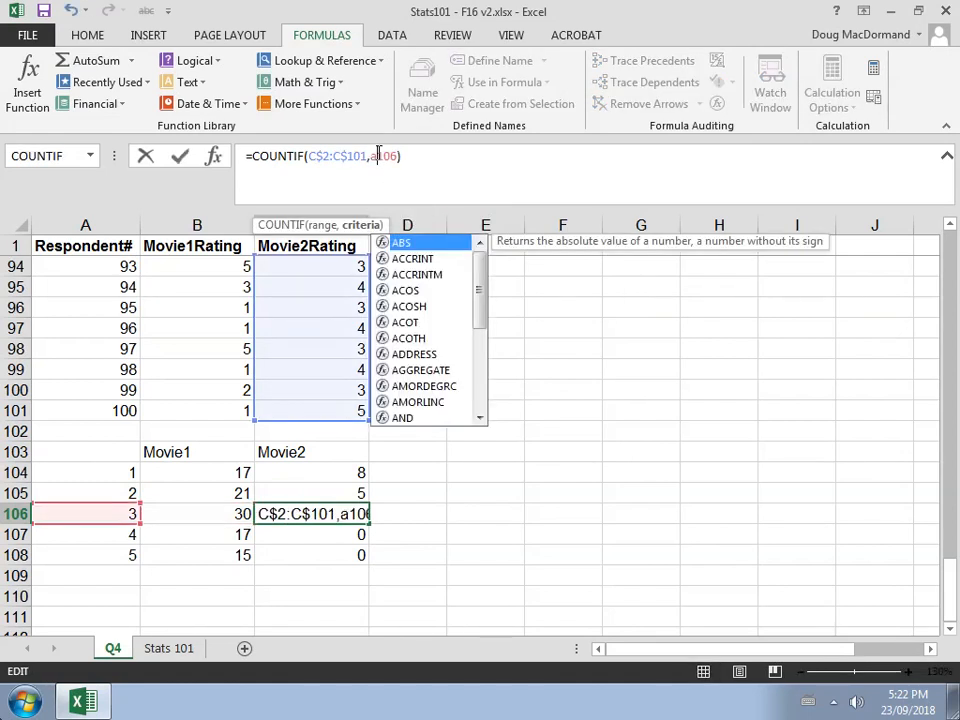
key(Return)
click(378, 155)
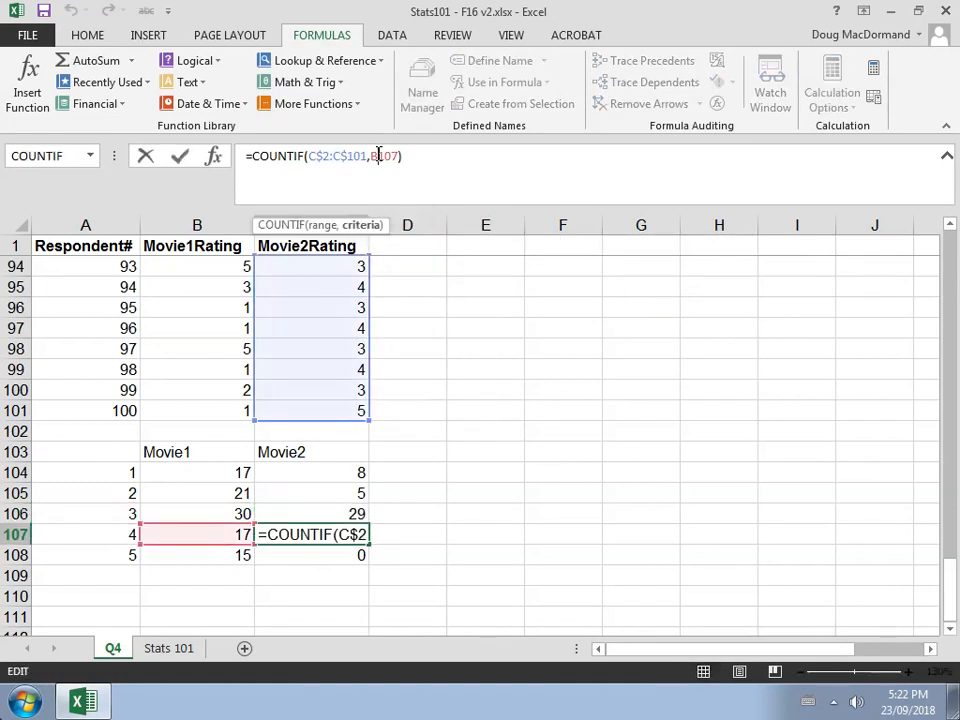
key(BackSpace)
text(a)
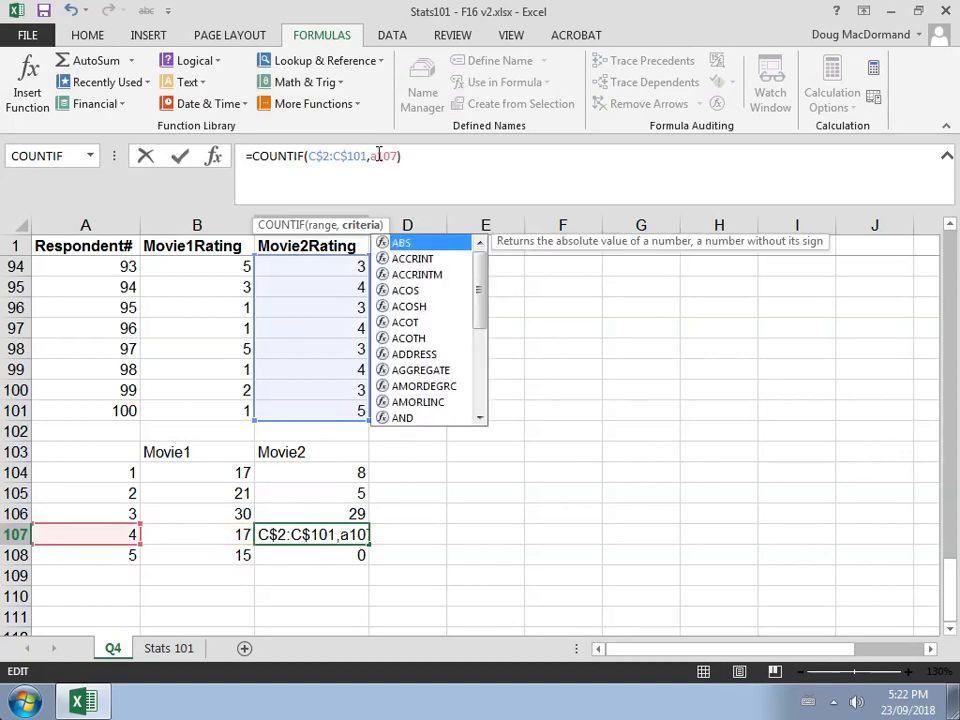
key(Return)
click(378, 155)
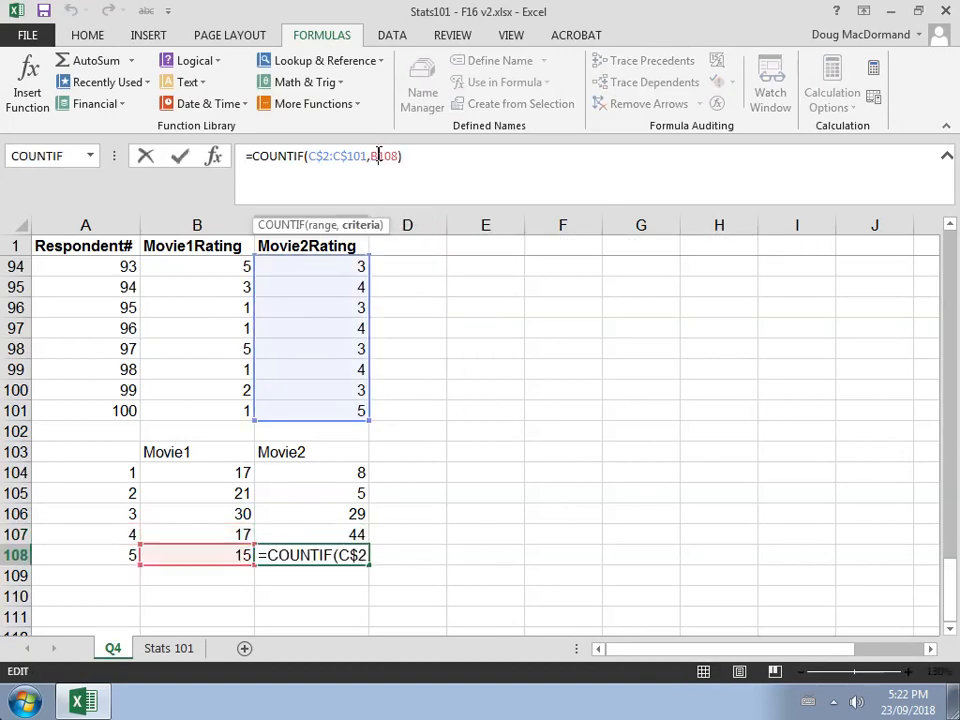
key(BackSpace)
text(a)
key(Return)
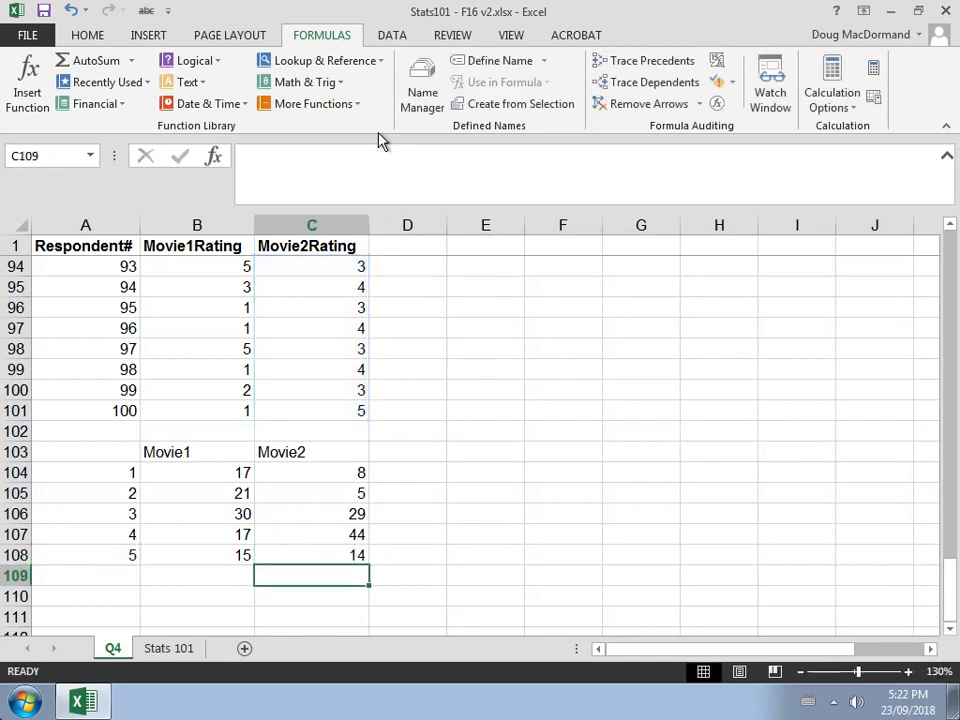
Enter the label Very Poor in place of rating 1 in A104
key(Up)
key(Up)
key(Up)
key(Up)
key(Up)
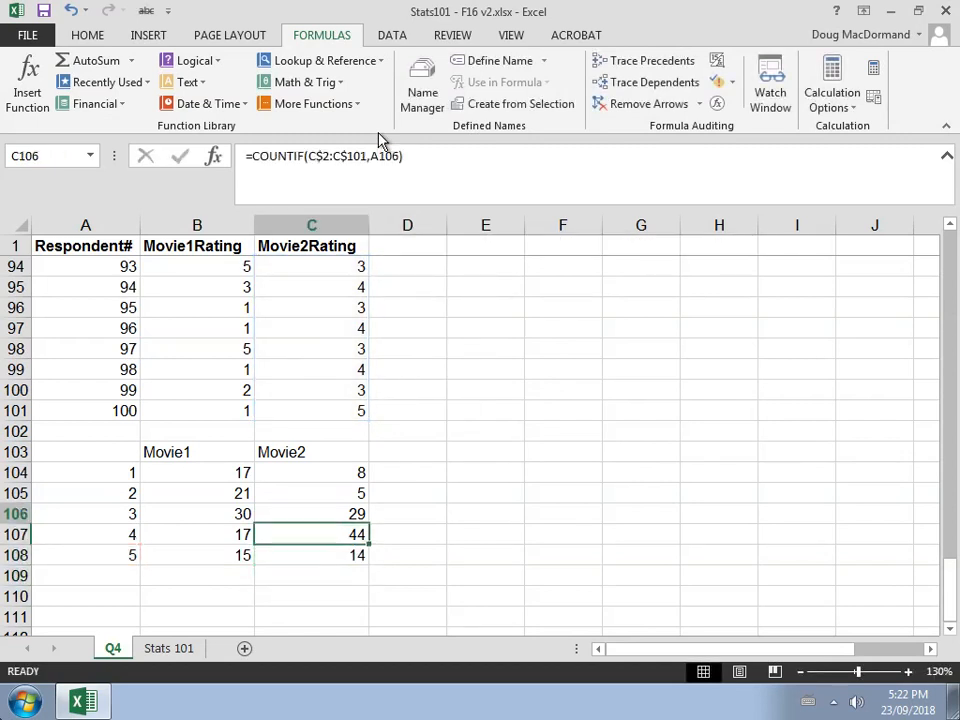
key(Up)
key(Left)
key(Left)
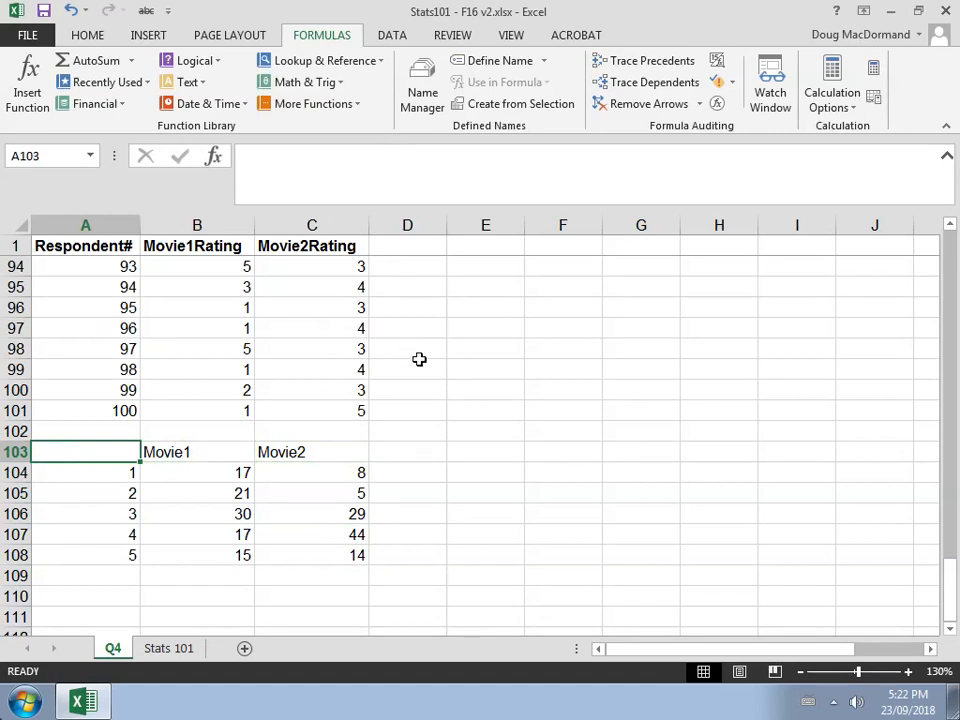
key(Down)
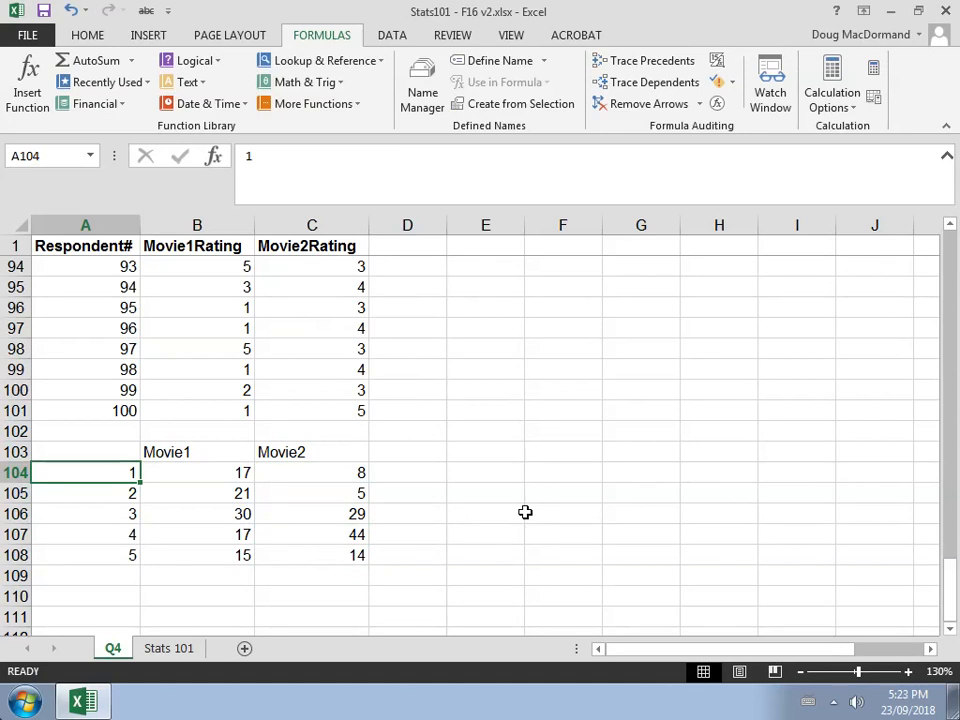
key(Down)
key(Down)
key(Down)
key(Down)
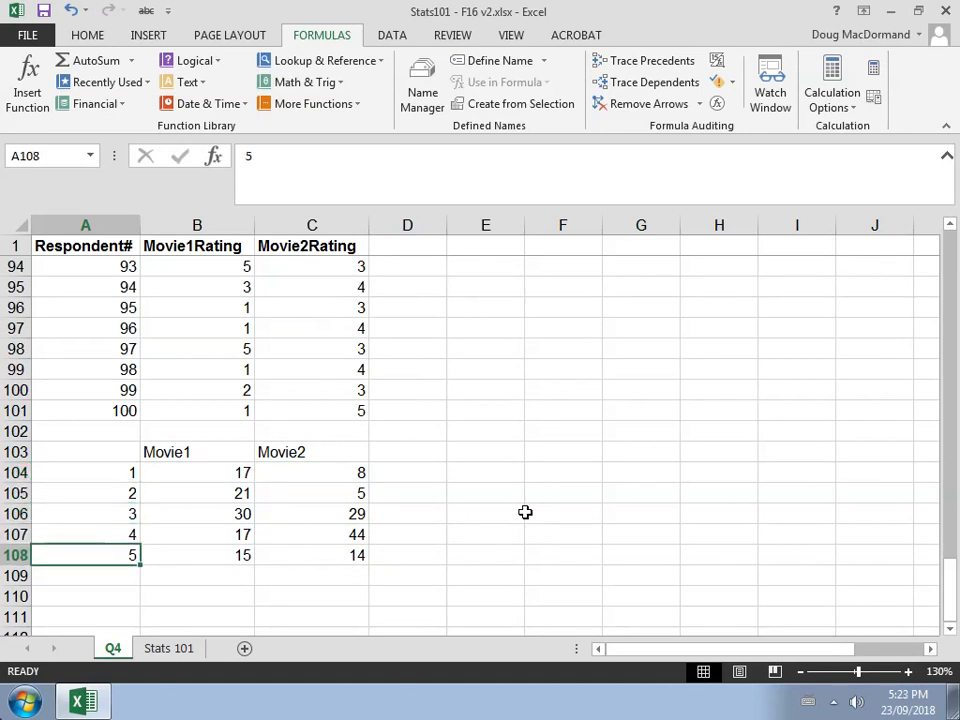
key(Up)
key(Up)
key(Up)
key(Up)
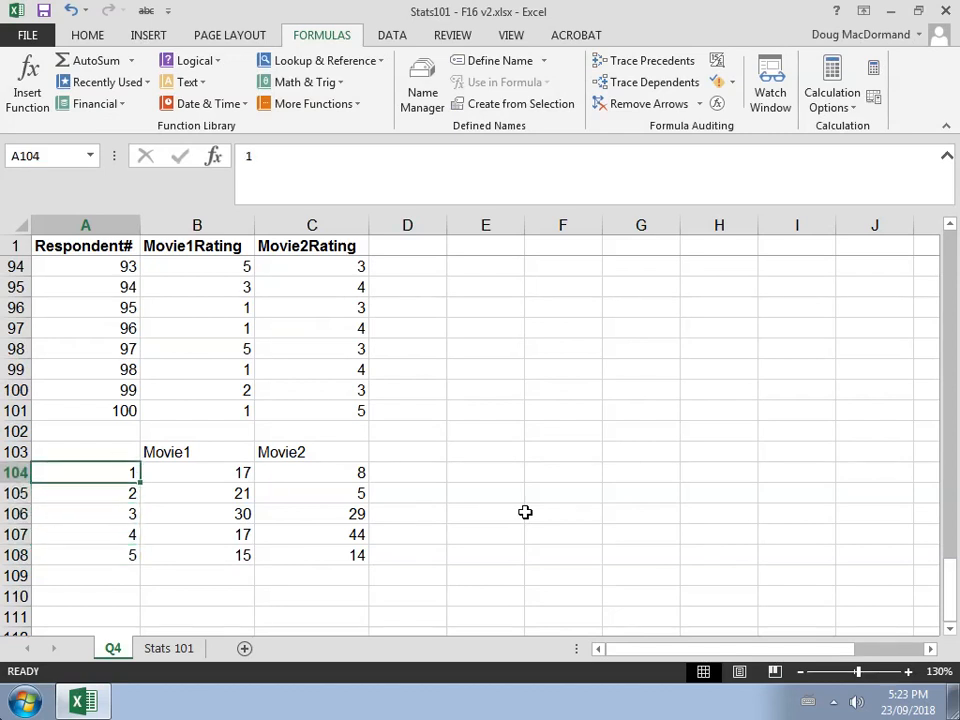
text(Very)
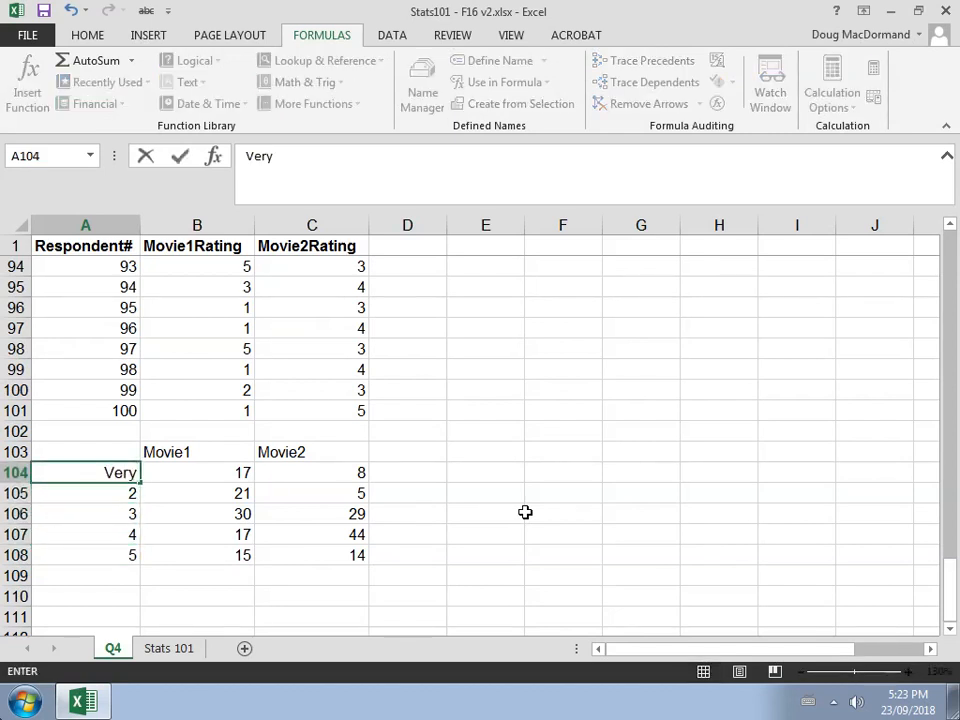
text( Poor)
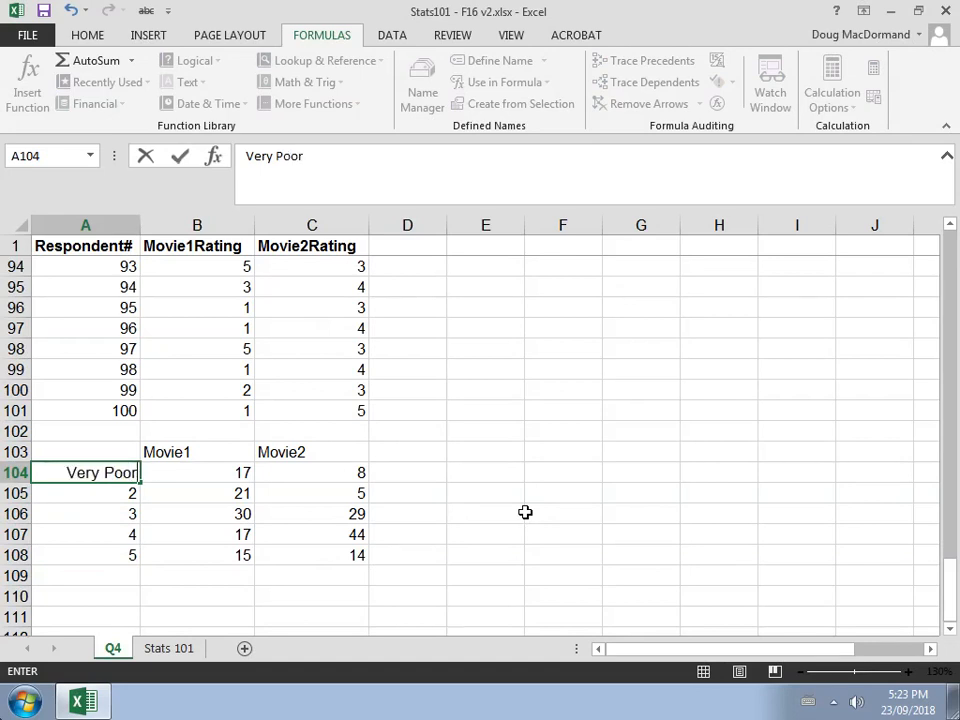
key(Return)
key(Up)
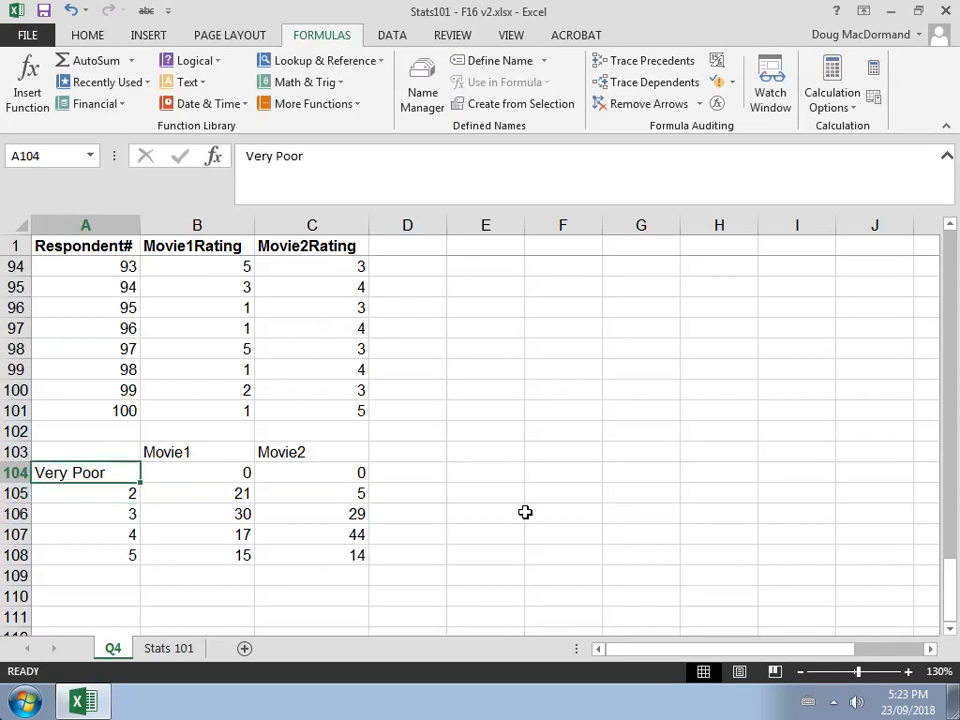
Examine the Movie1 and Movie2 rating data above the frequency table
key(Right)
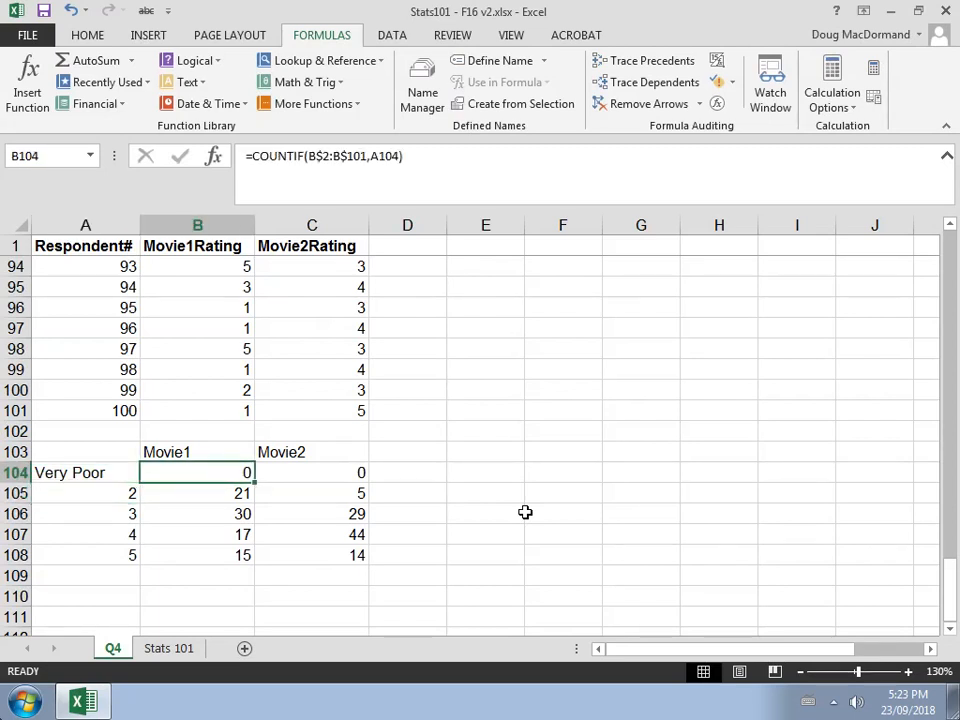
key(Up)
key(Up)
key(Up)
key(Up)
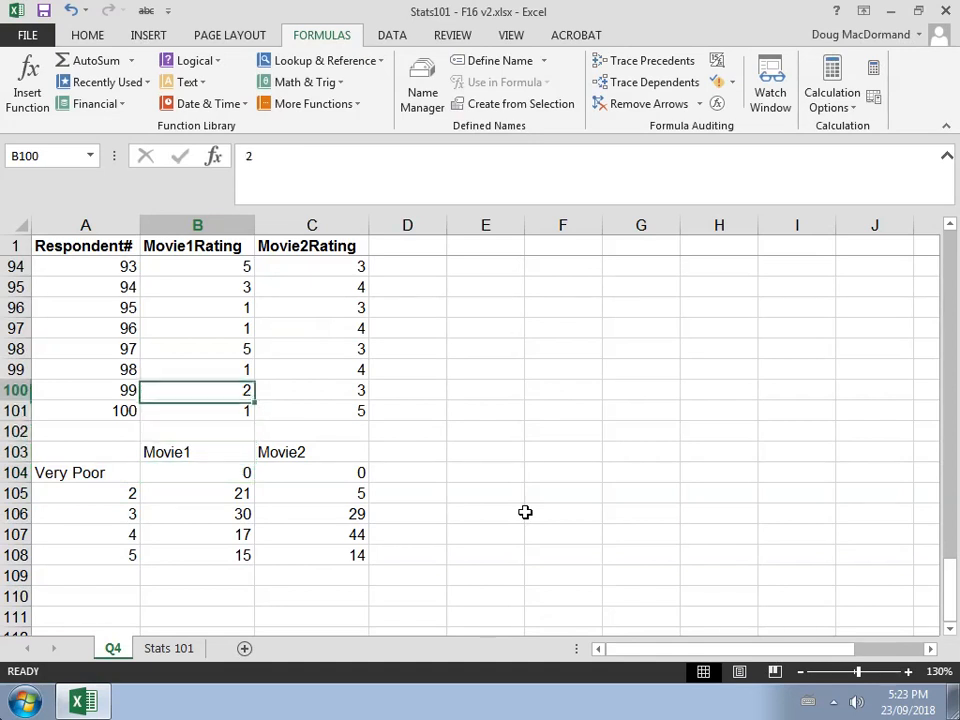
key(shift+Up)
key(shift+Up)
key(shift+Up)
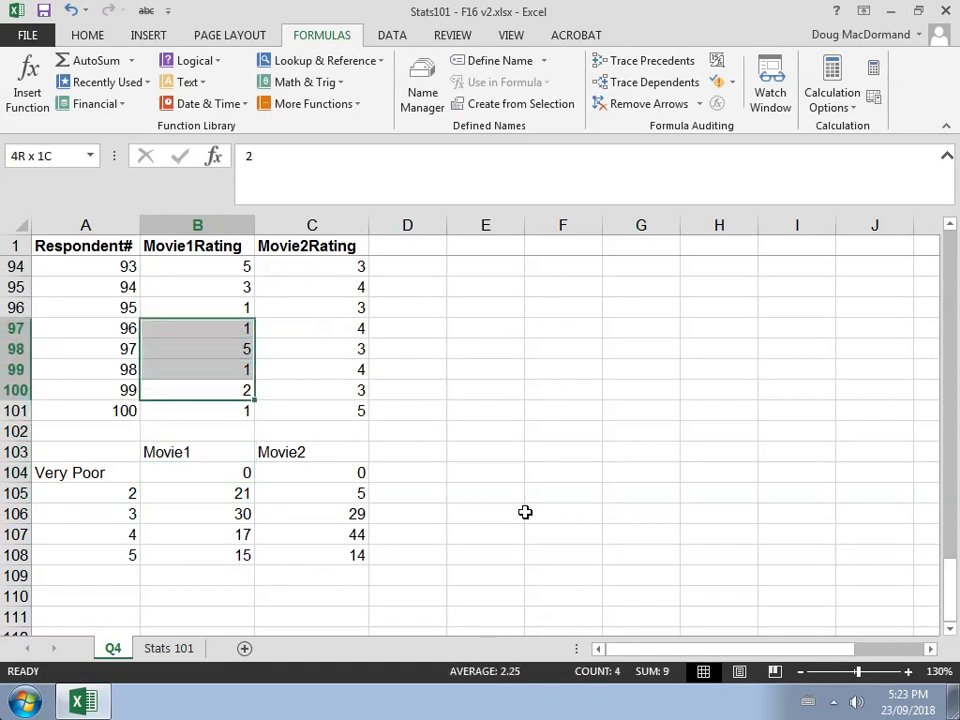
key(shift+Up)
key(shift+Right)
key(shift+Up)
key(shift+Up)
key(shift+Down)
key(shift+Down)
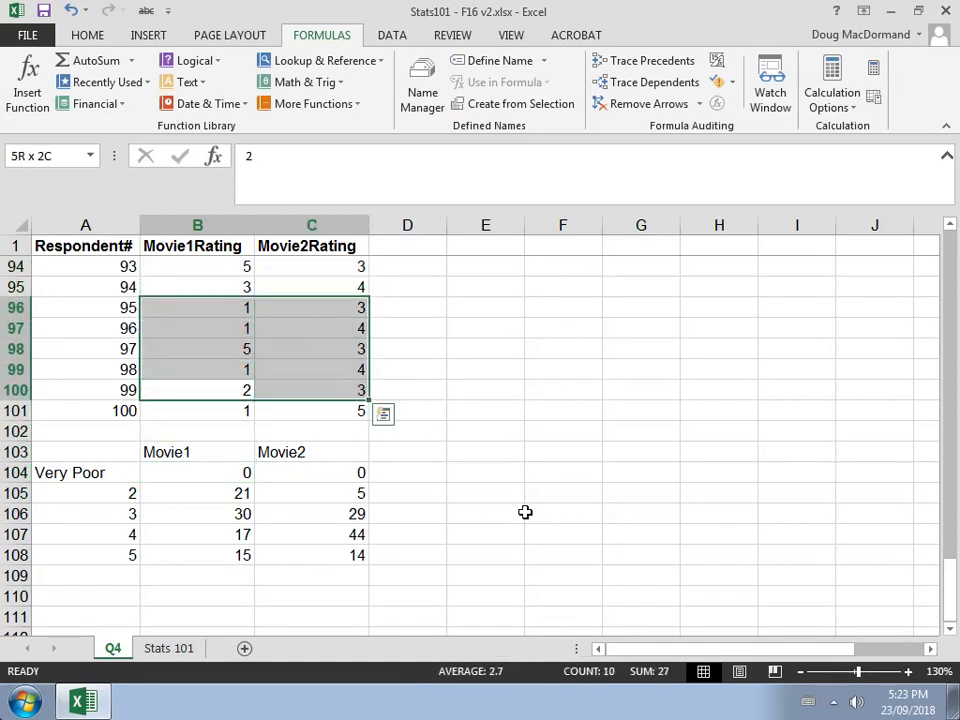
key(Down)
key(Down)
key(Down)
key(Down)
Re-enter the rating value 1 in A104
key(Left)
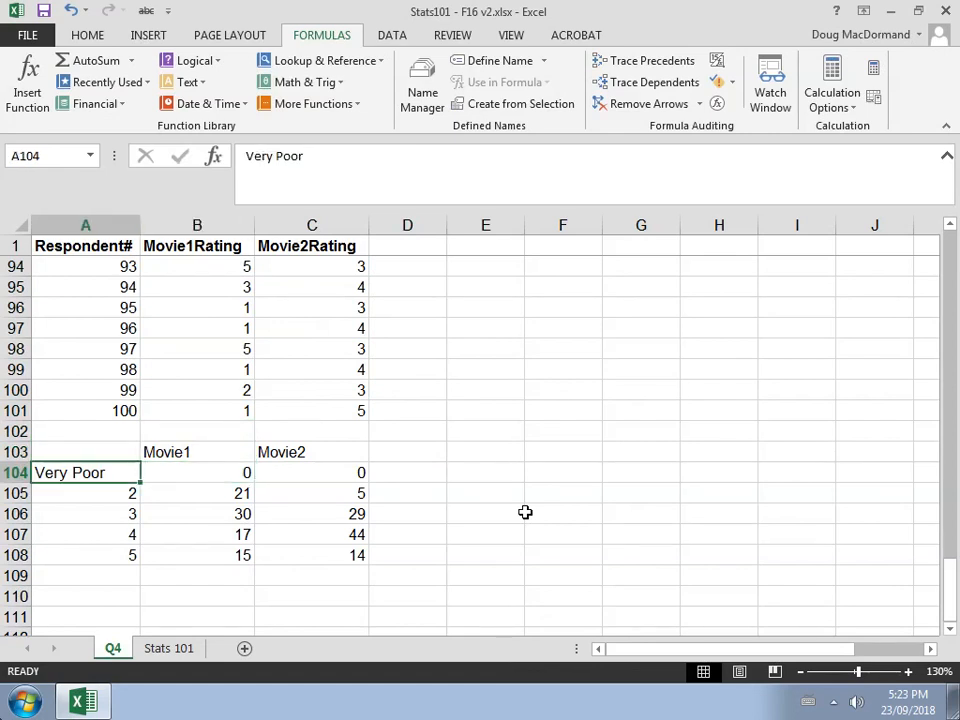
text(1)
key(ctrl+Return)
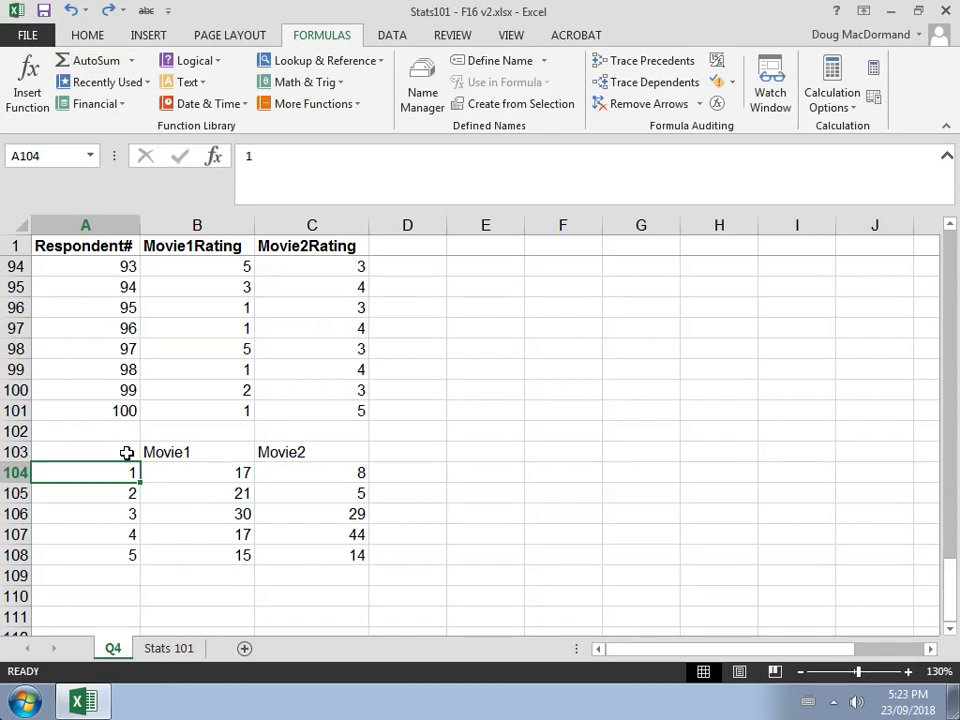
Copy the frequency table A103:C108 and paste it as values only starting at A110
drag(127, 453, 308, 550)
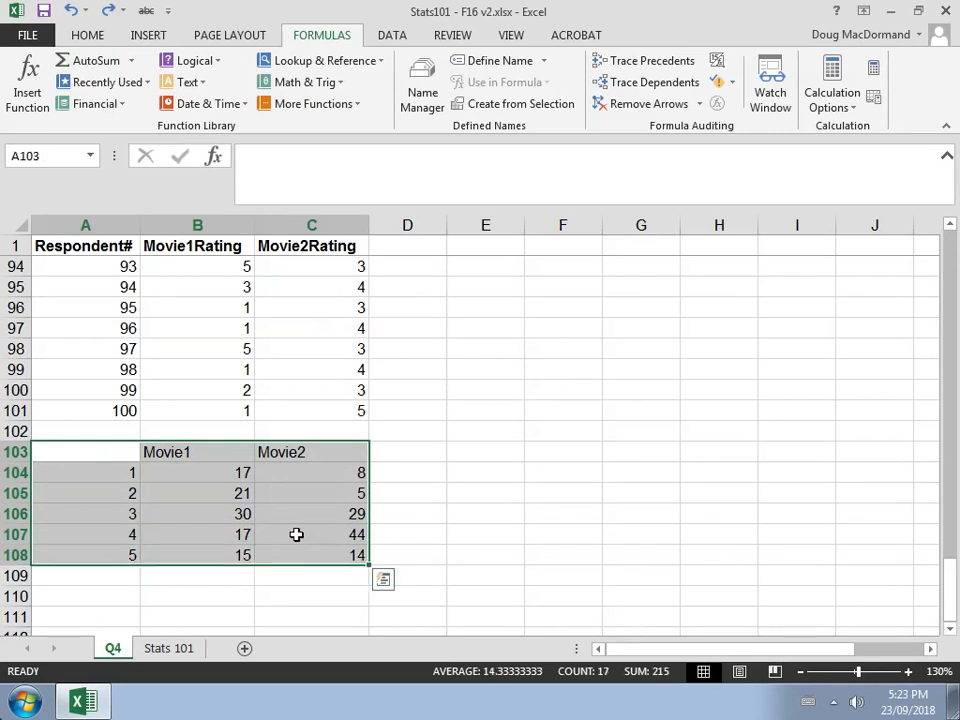
click(76, 36)
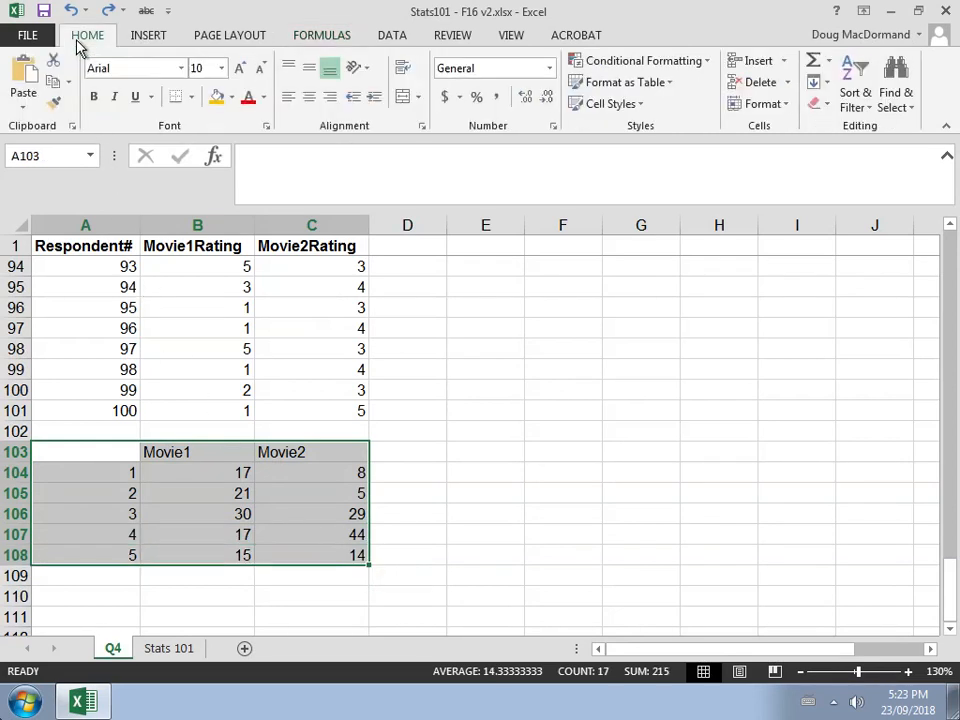
click(52, 88)
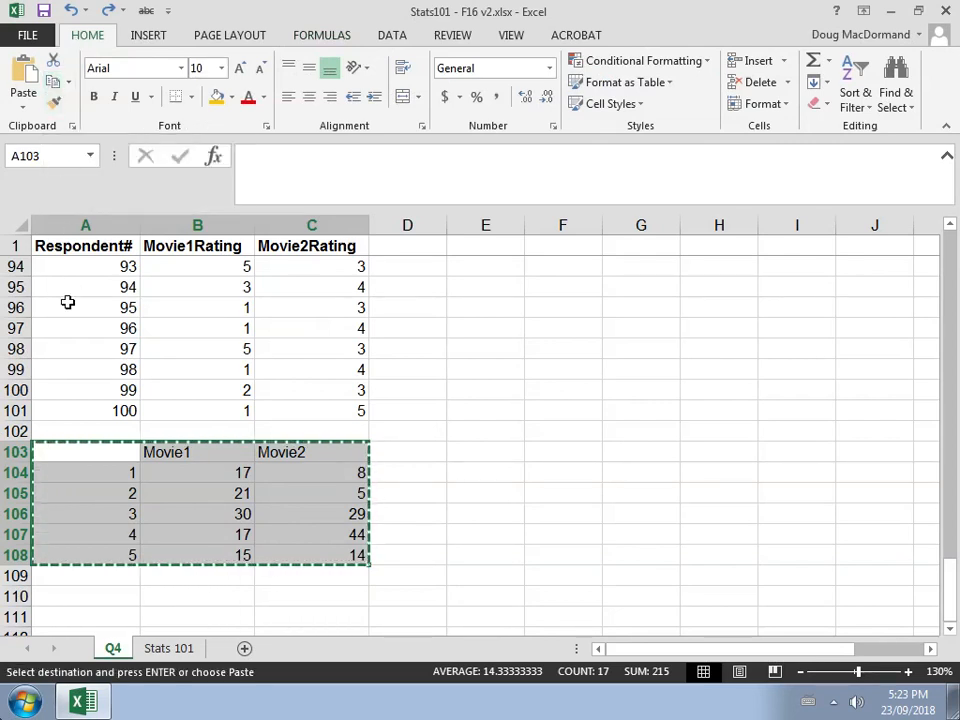
click(89, 596)
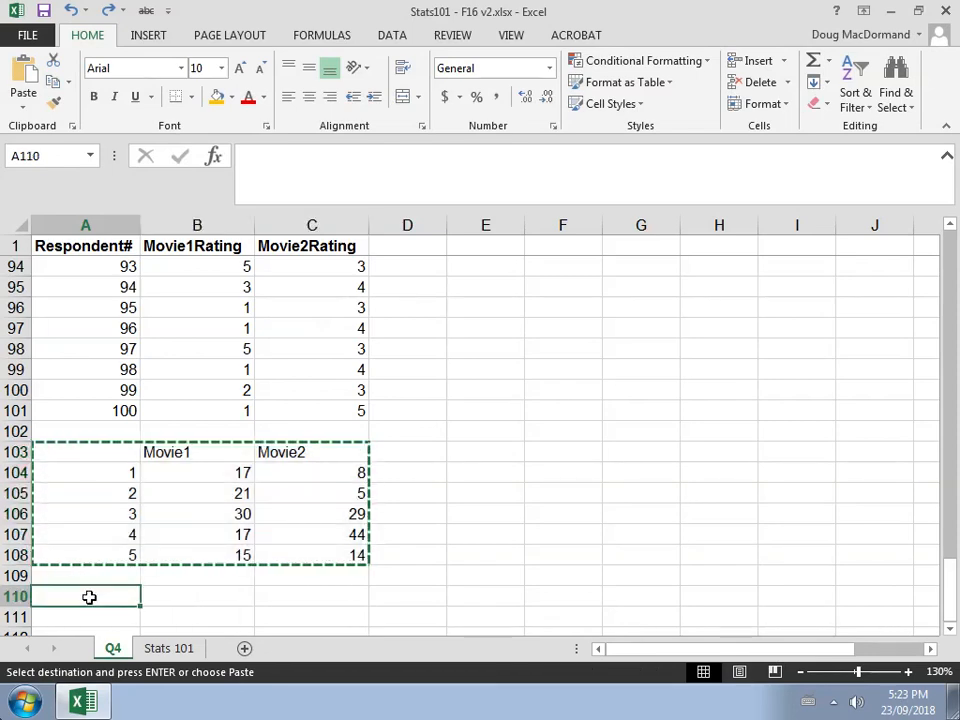
click(950, 630)
click(950, 632)
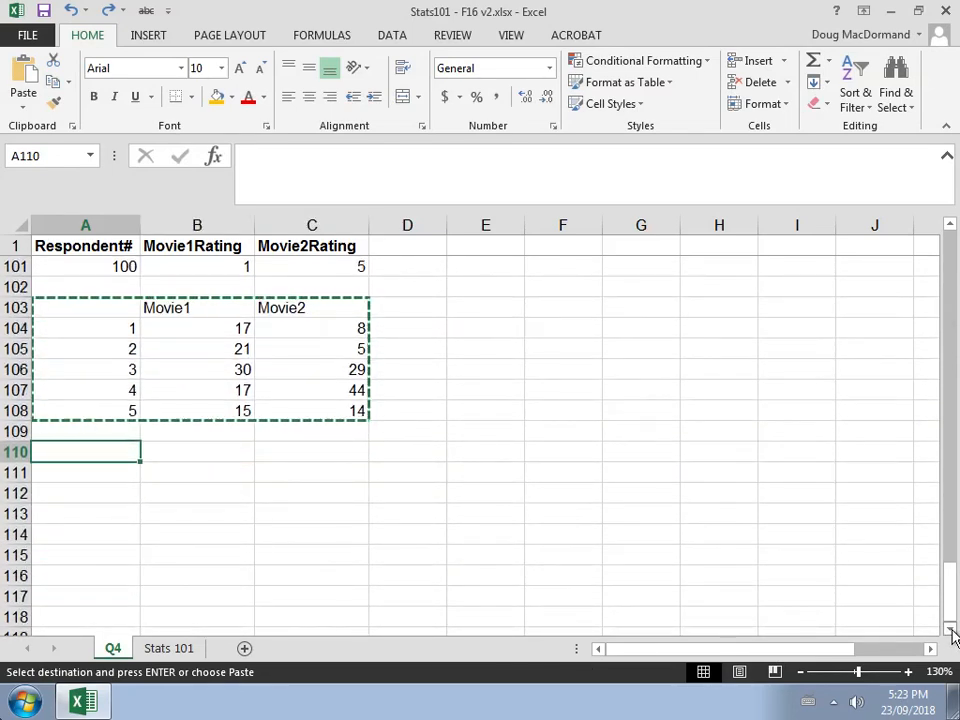
click(25, 113)
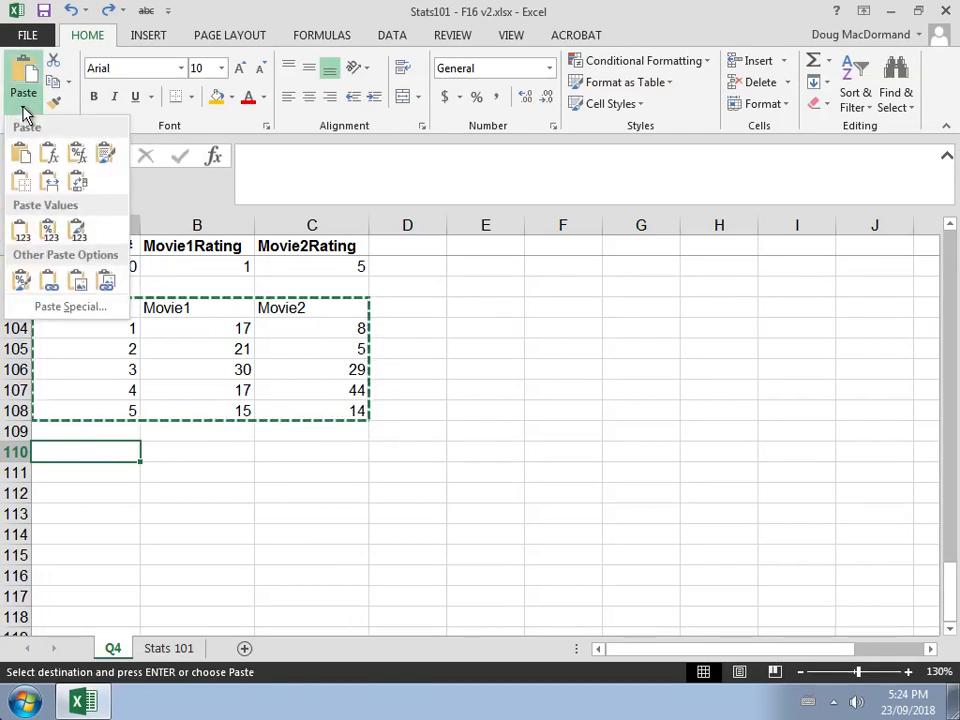
click(20, 233)
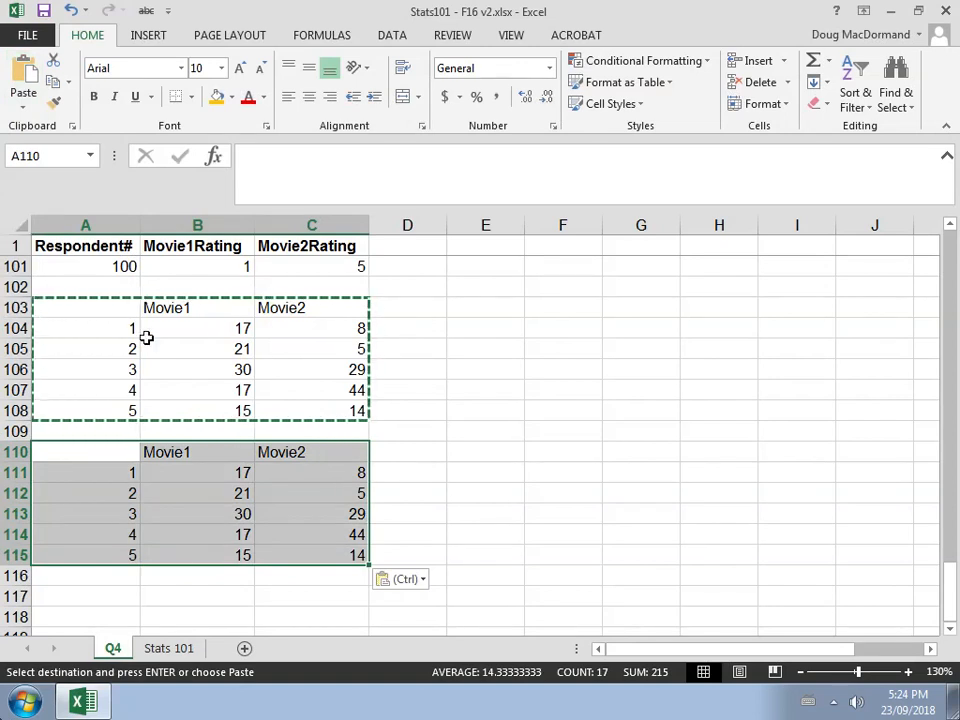
Replace the ratings in A111 and A112 of the pasted table with the labels Very Poor and Poor
click(230, 330)
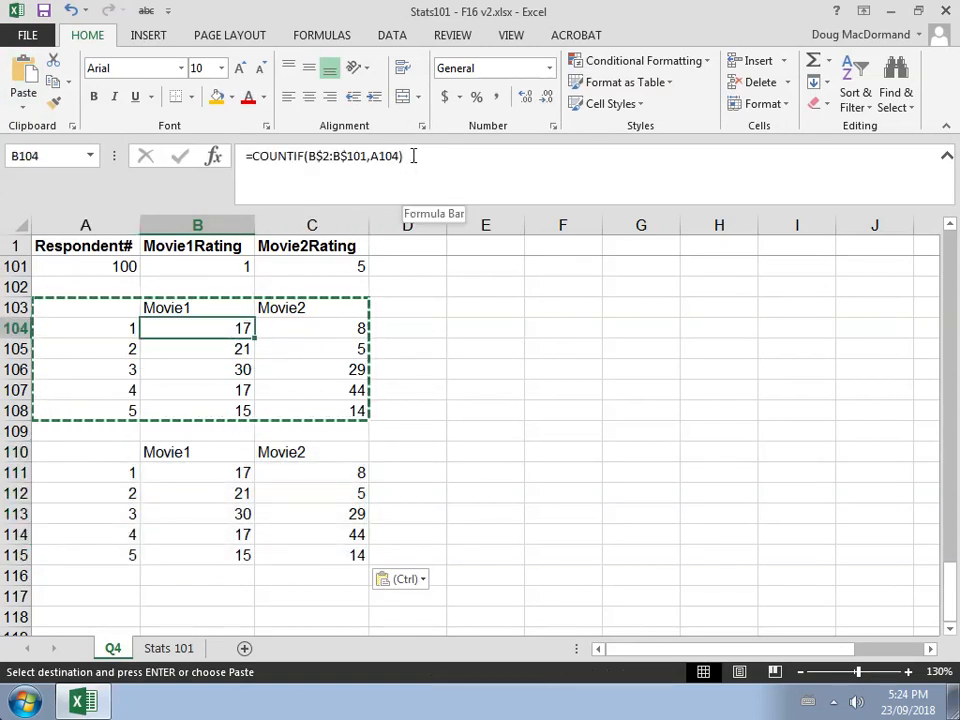
click(219, 472)
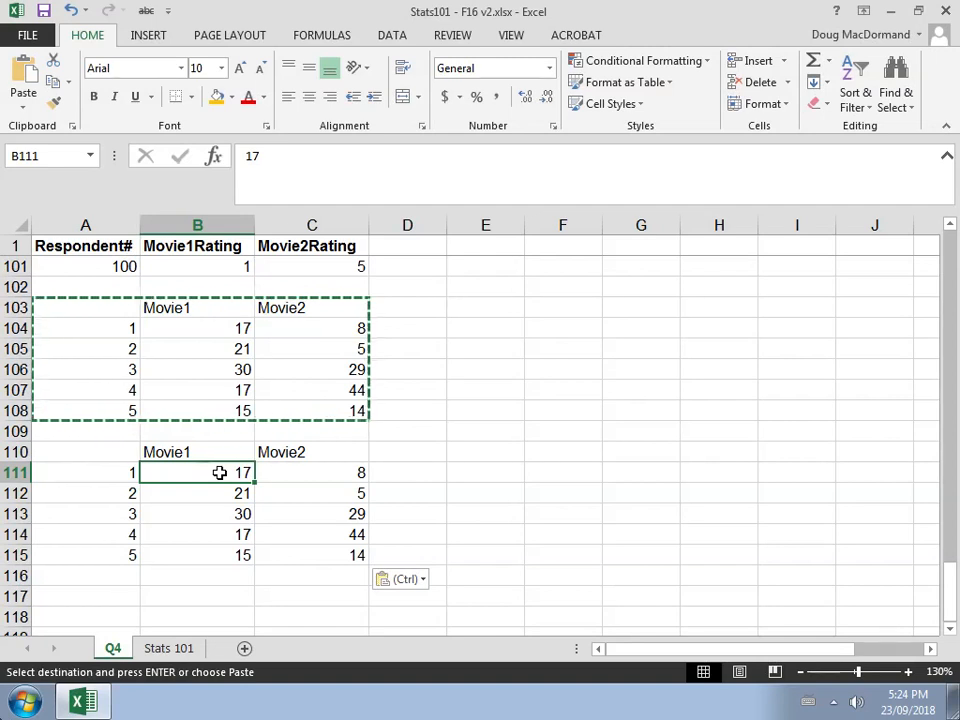
key(Left)
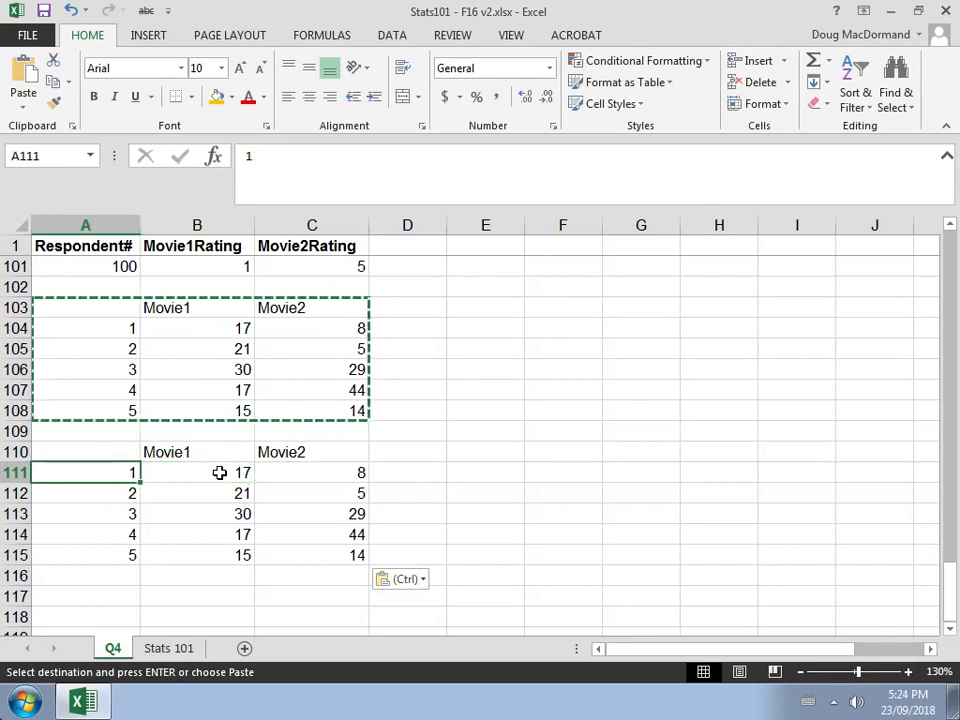
text(Very P)
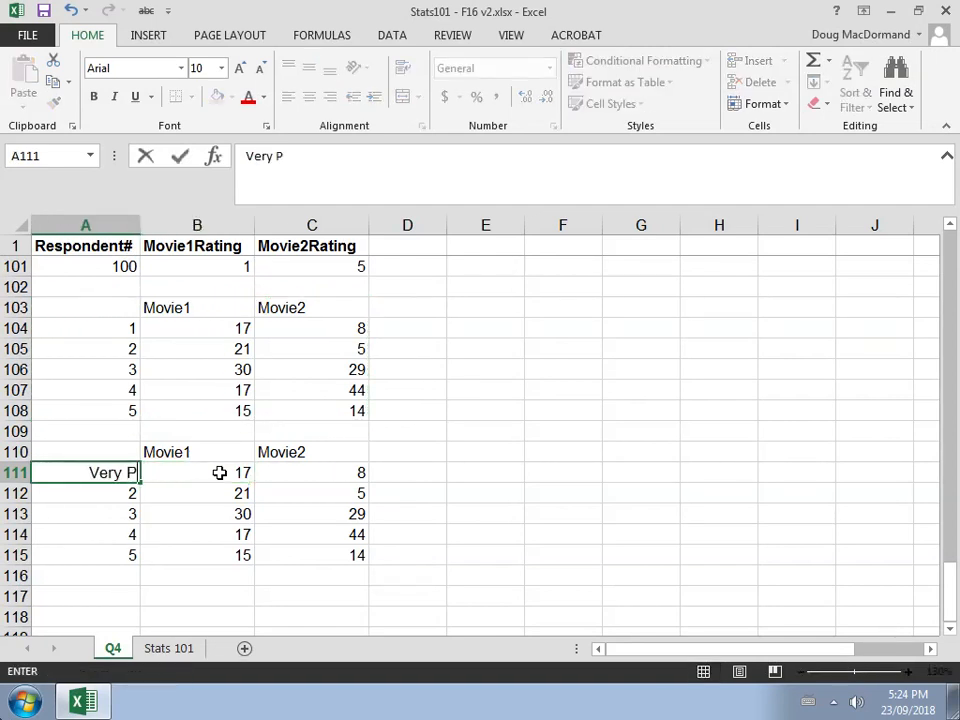
text(oor)
key(Return)
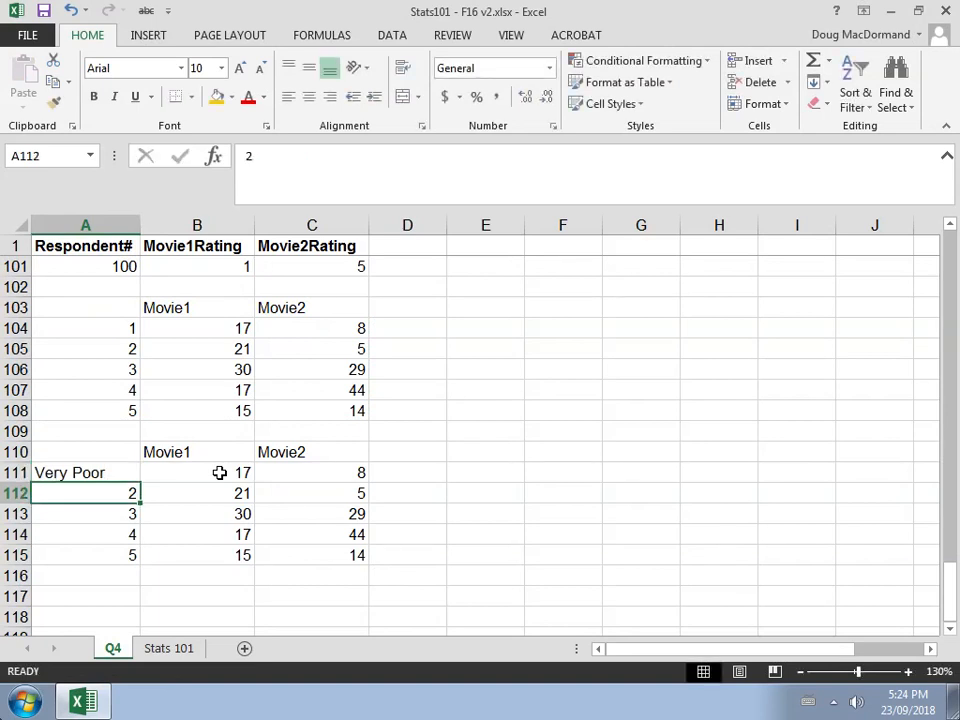
text(Poo)
text(r)
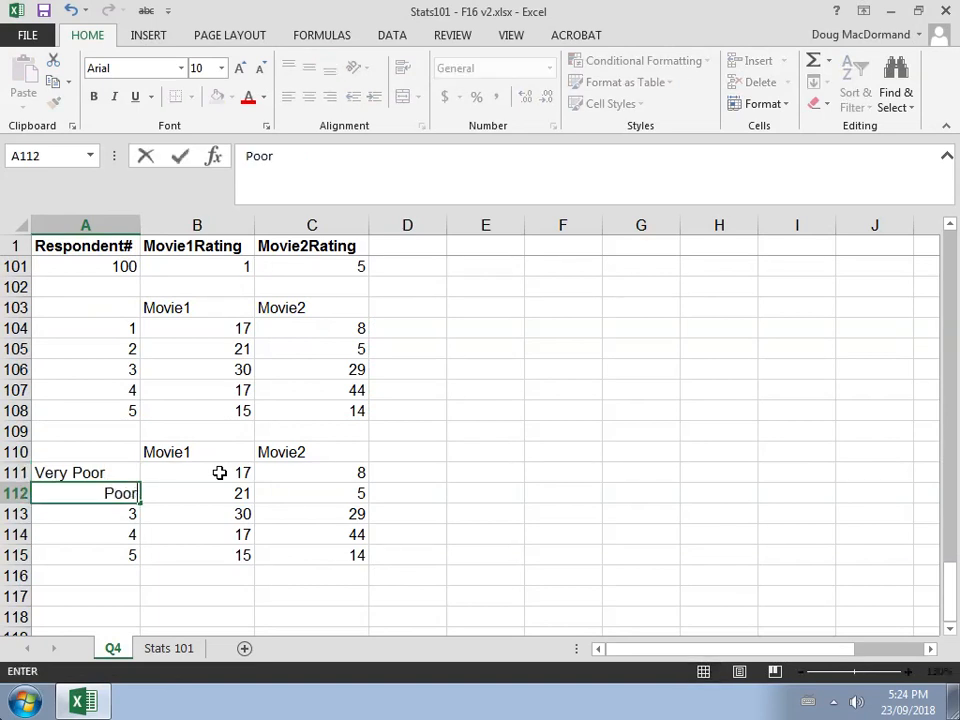
key(Return)
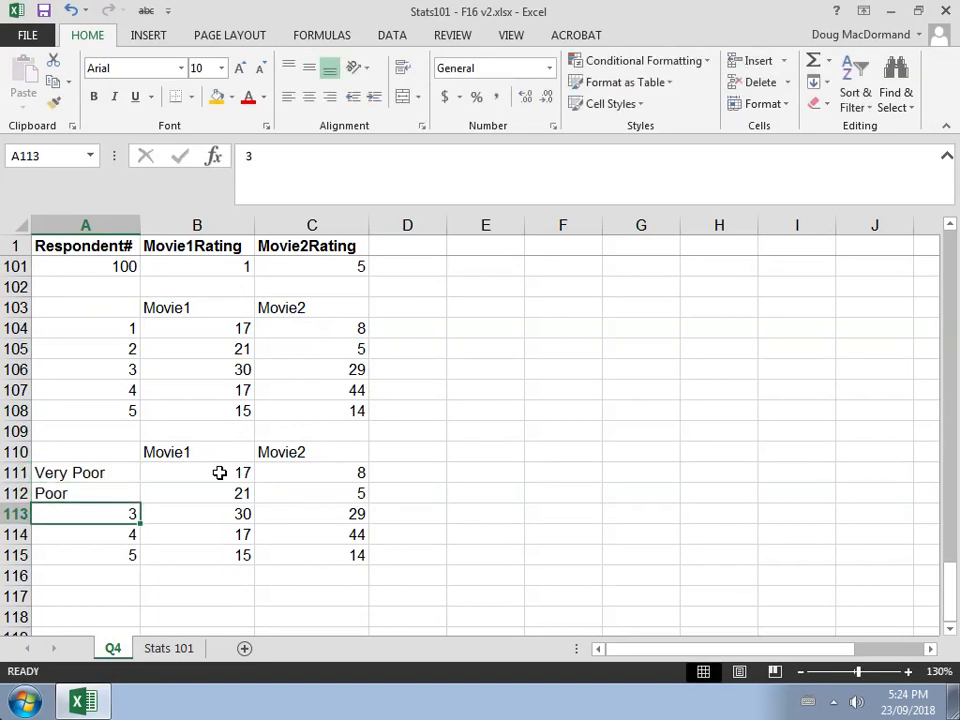
Enter the labels Neutral, Good and Very Good in A113, A114 and A115
text(Netu)
key(BackSpace)
key(BackSpace)
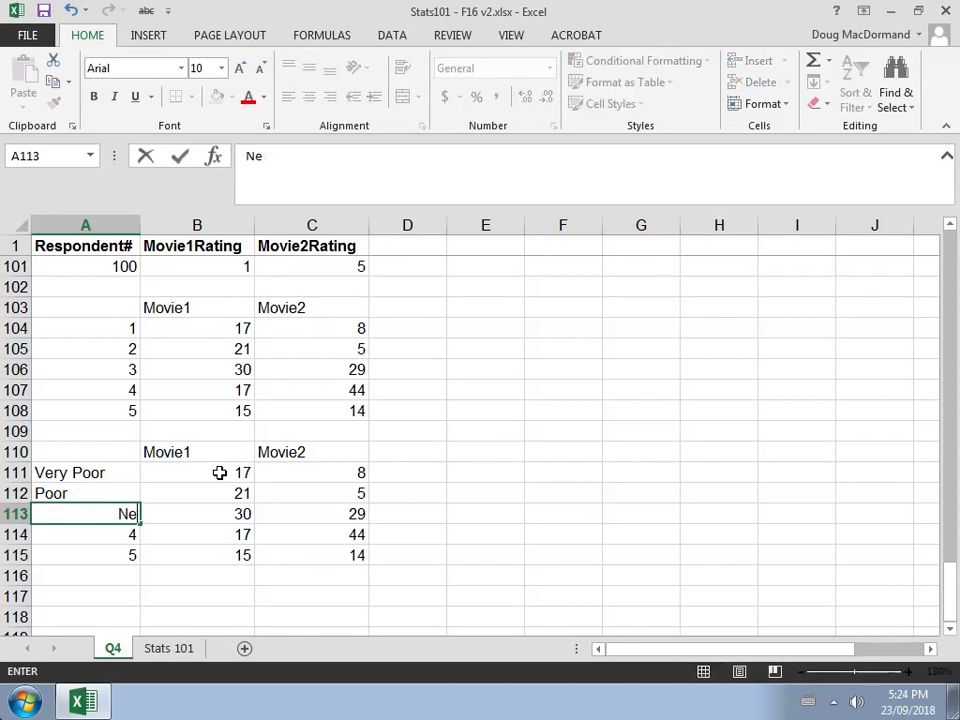
text(utral)
key(Return)
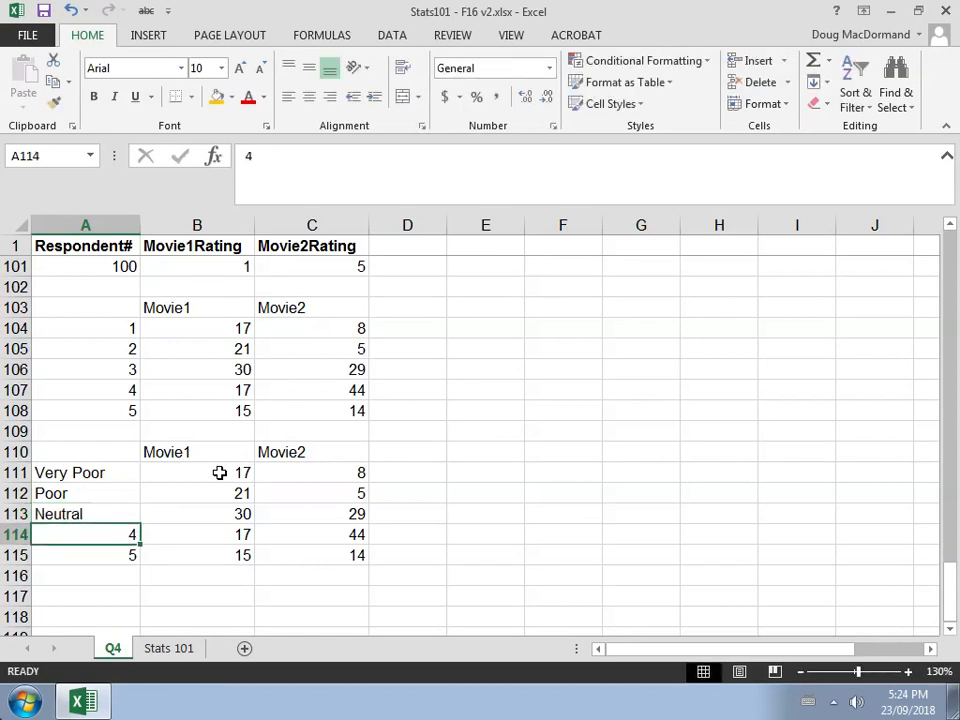
text(Good)
key(Return)
text(V)
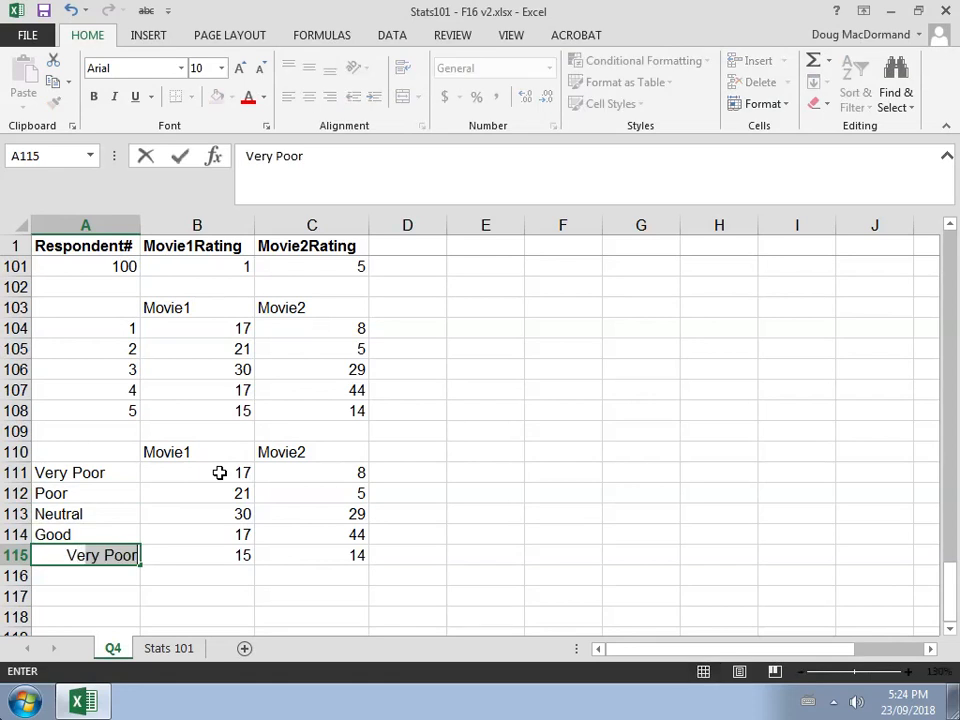
text(ery Good)
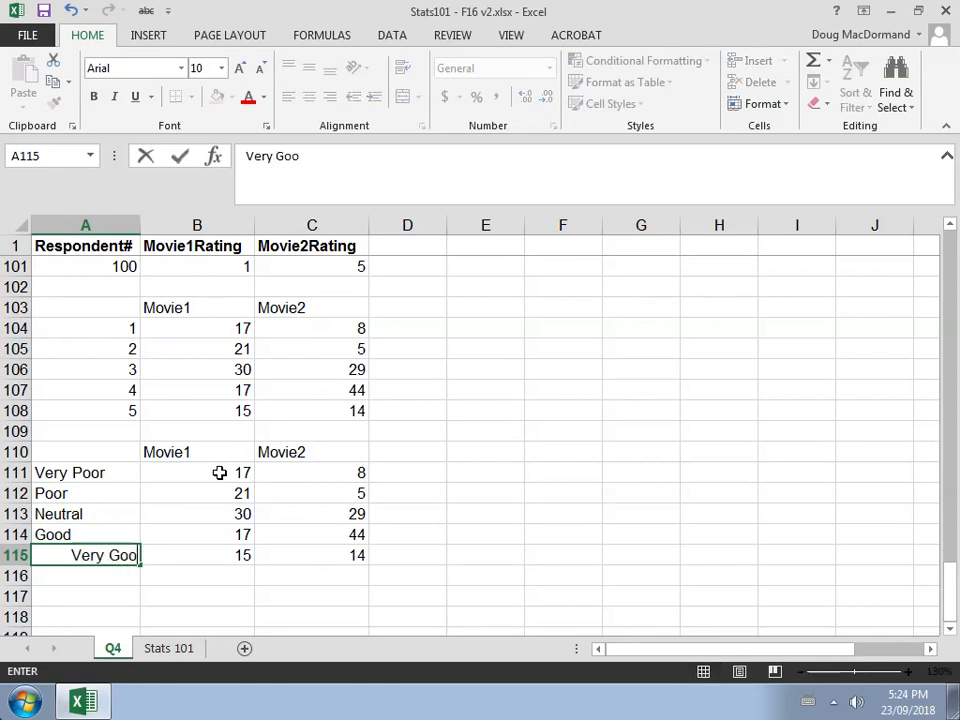
key(Return)
Fill the pasted table A110:C115 with yellow
key(Up)
key(Up)
key(Up)
key(Up)
key(Up)
key(Up)
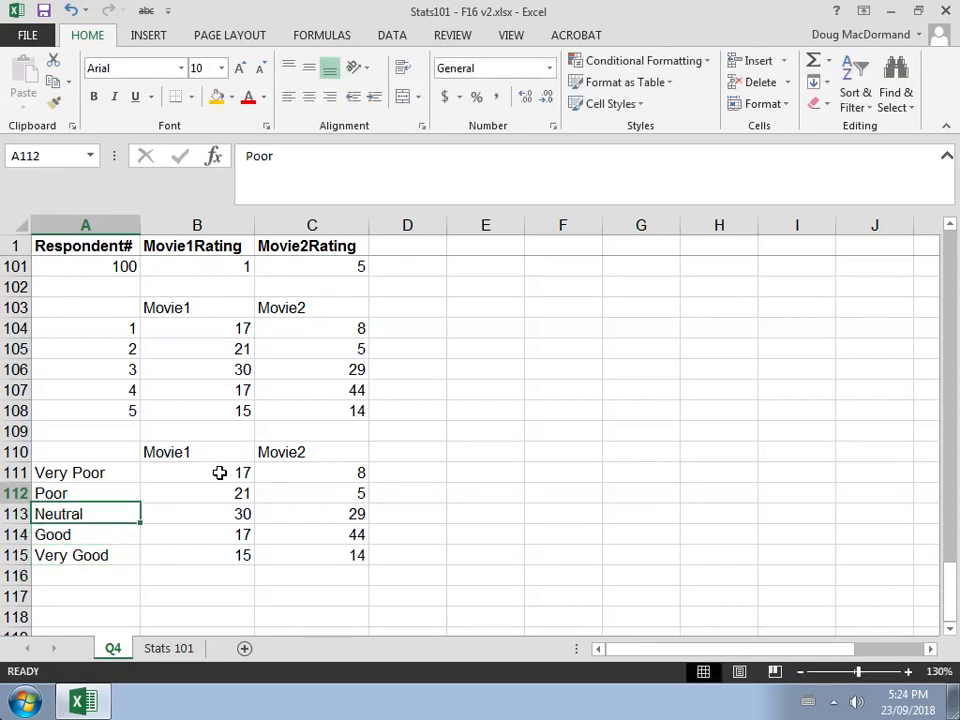
key(shift+Right)
key(shift+Right)
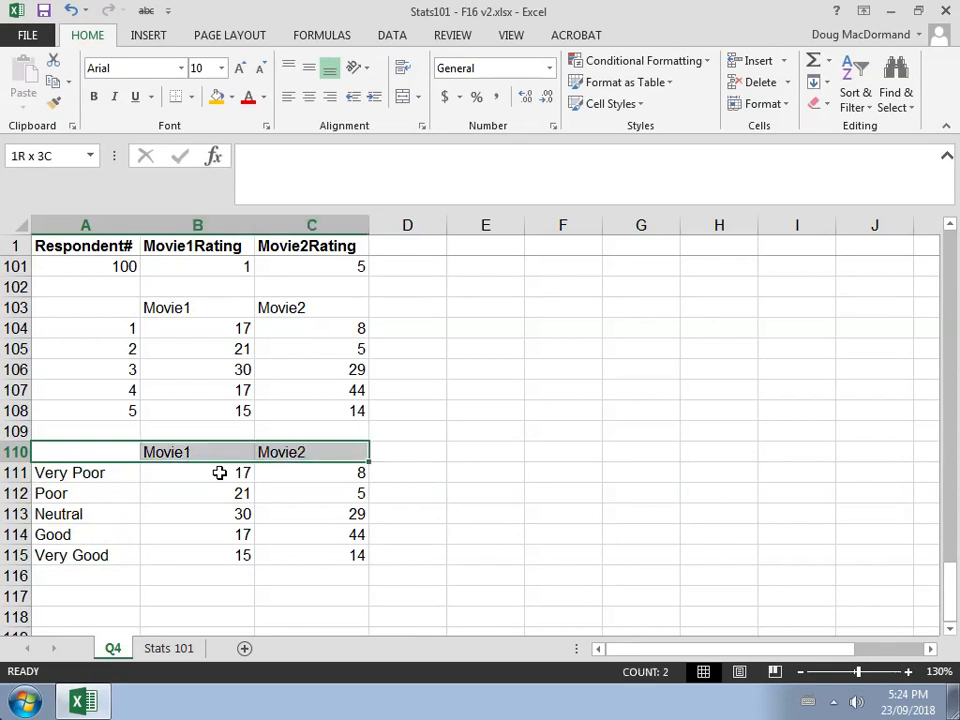
key(shift+Down)
key(shift+Down)
key(shift+Down)
key(shift+Down)
key(shift+Down)
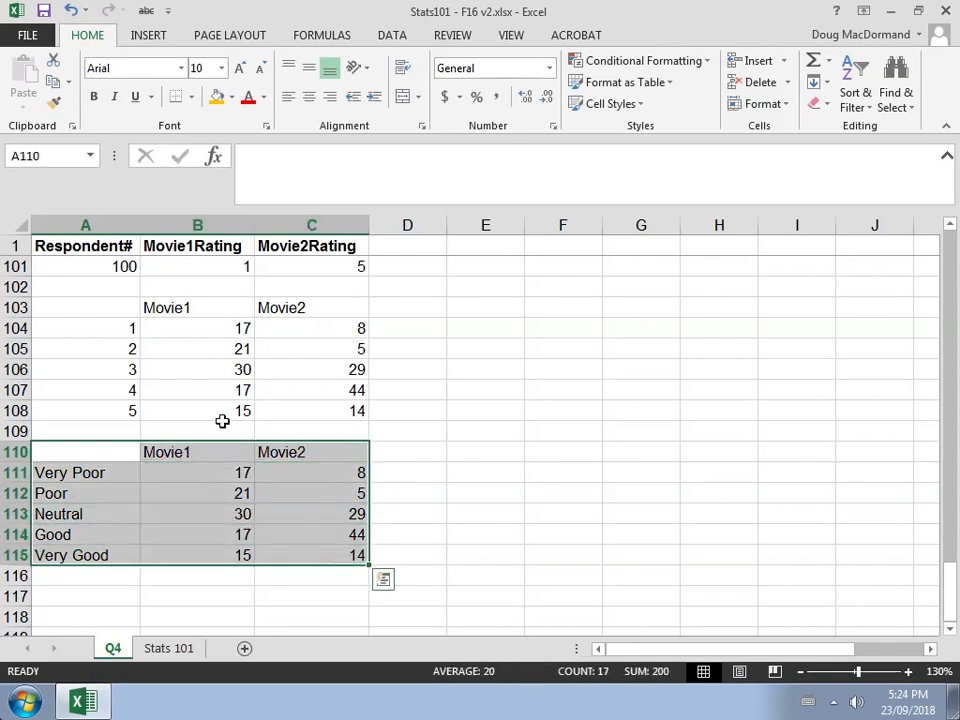
click(233, 100)
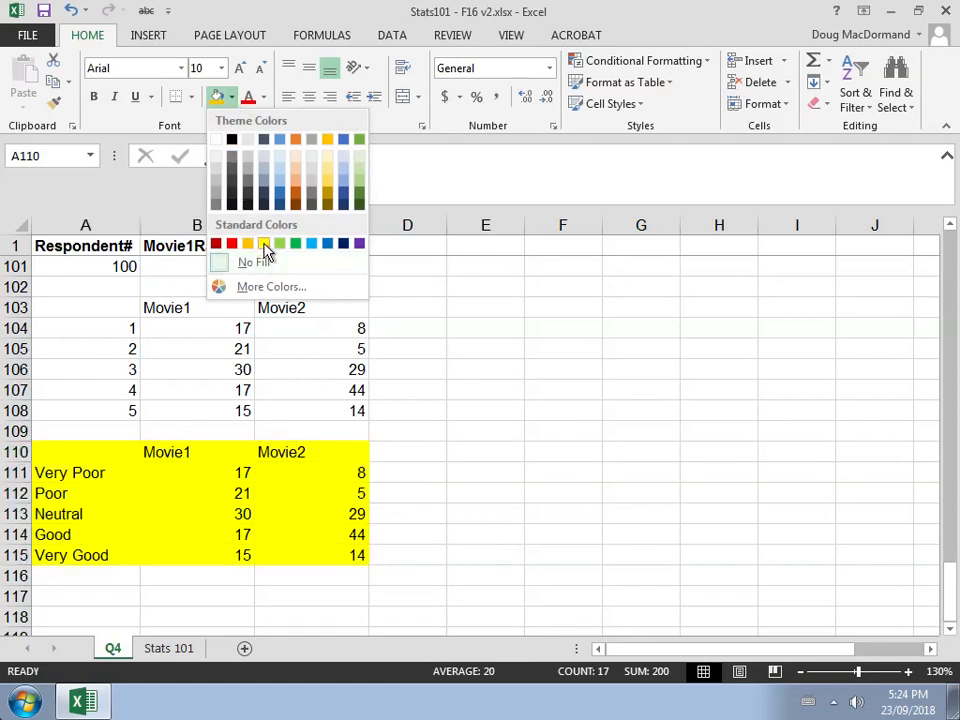
click(264, 245)
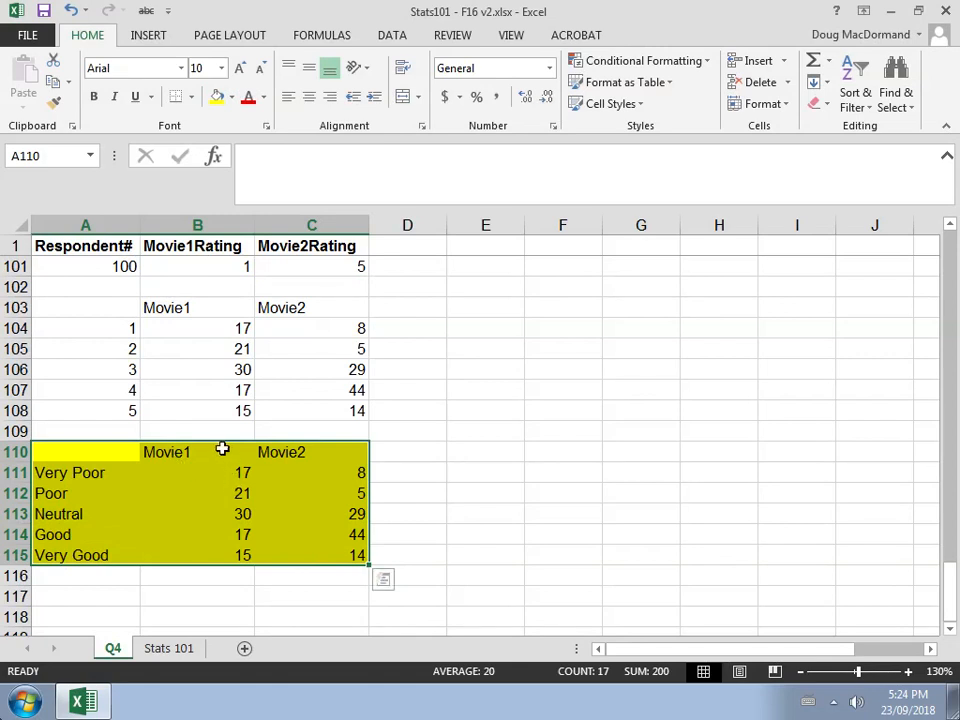
Right-align the Movie1 and Movie2 headers in B110:C110
drag(221, 450, 270, 454)
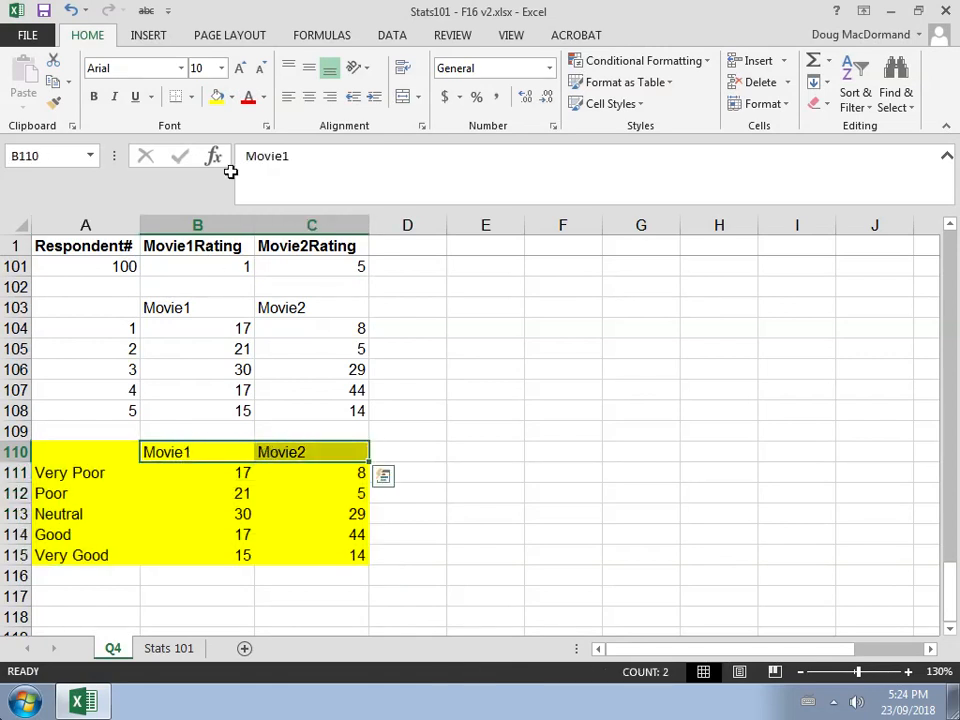
click(331, 98)
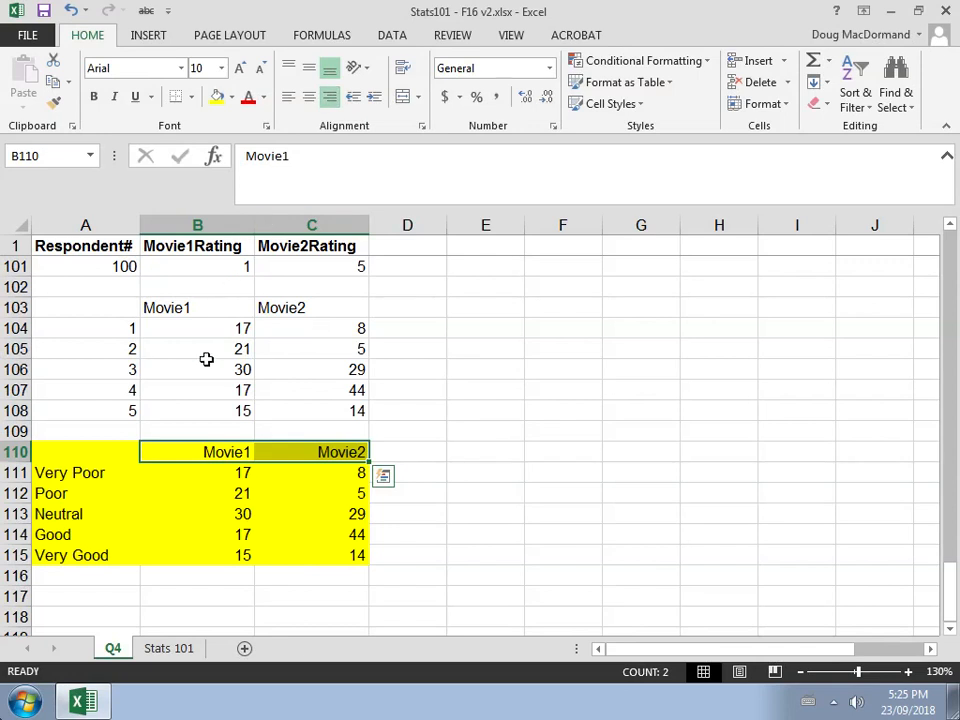
click(246, 474)
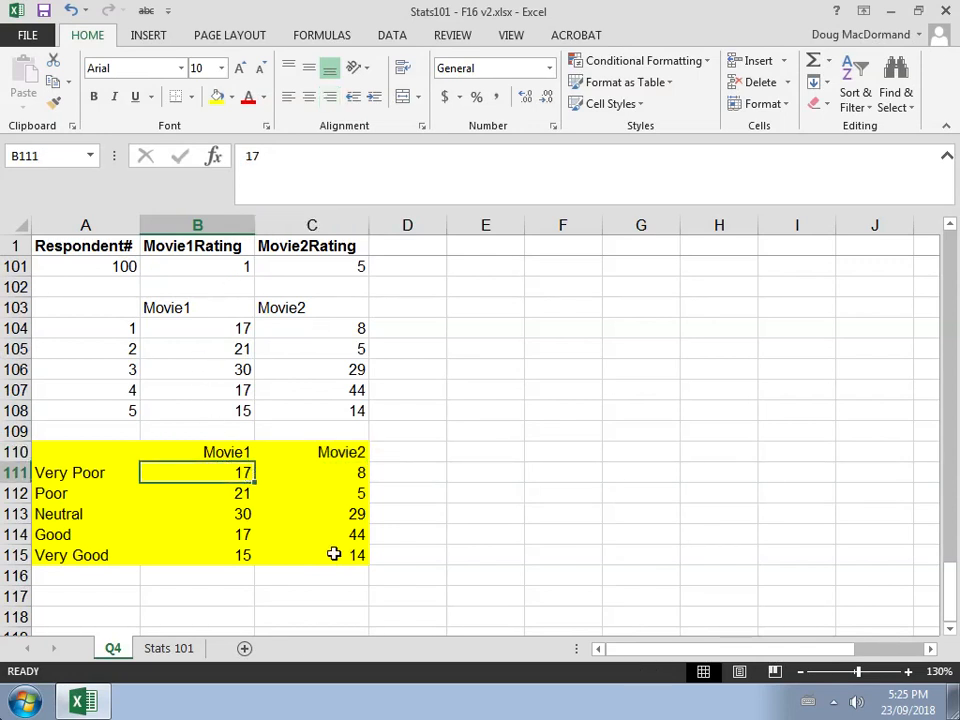
key(Down)
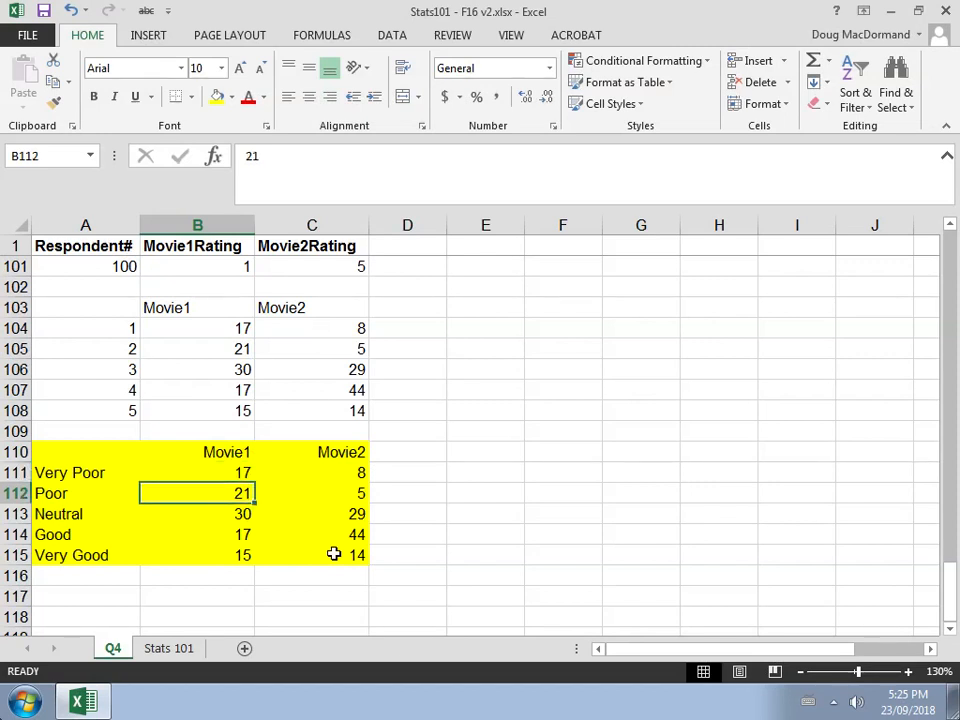
key(Up)
key(Right)
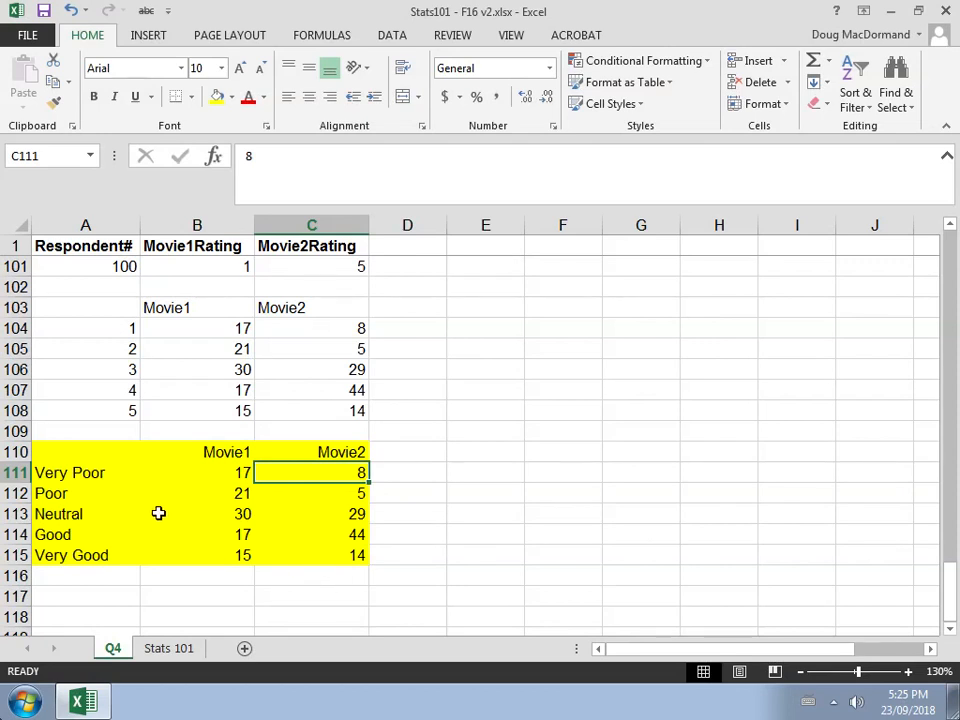
Insert a 2-D 100% Stacked Column chart from the labelled table A110:C115
click(80, 457)
drag(83, 458, 308, 551)
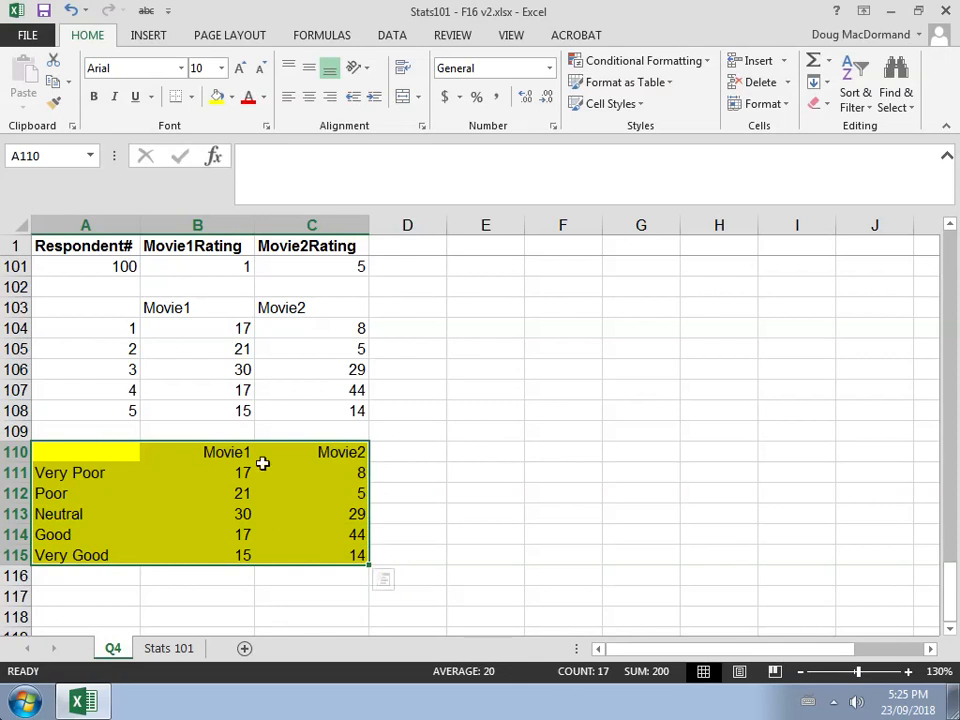
click(148, 35)
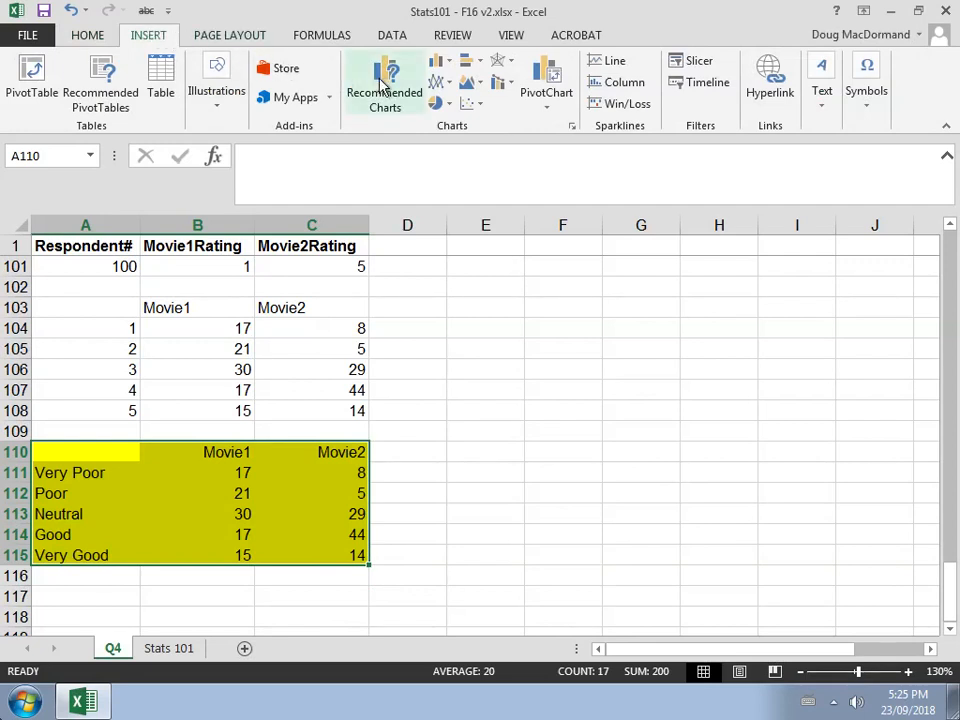
click(450, 66)
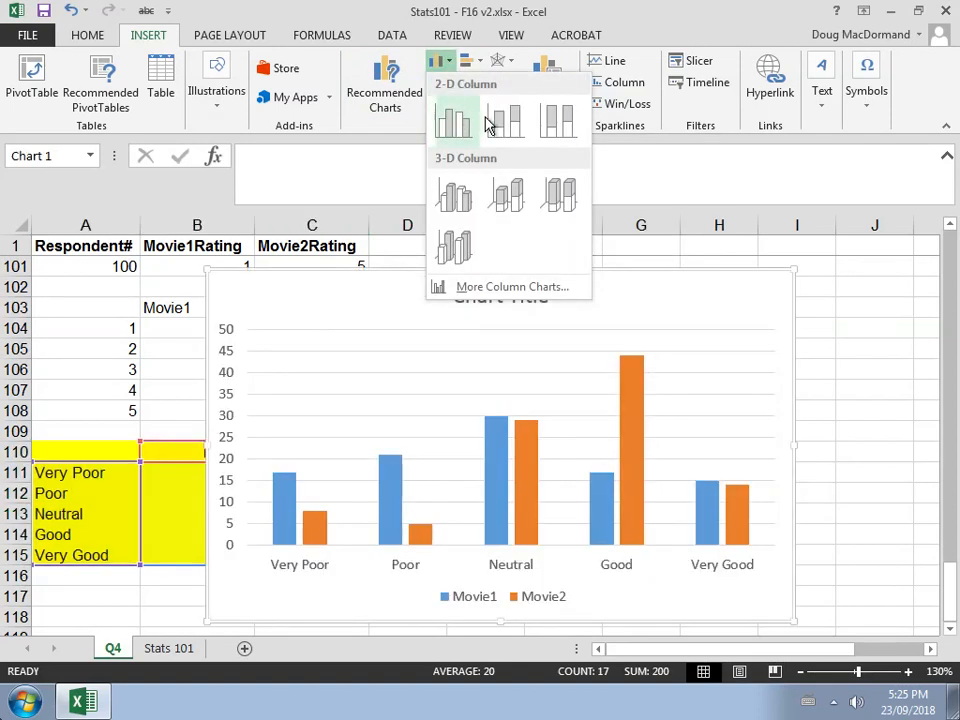
click(558, 122)
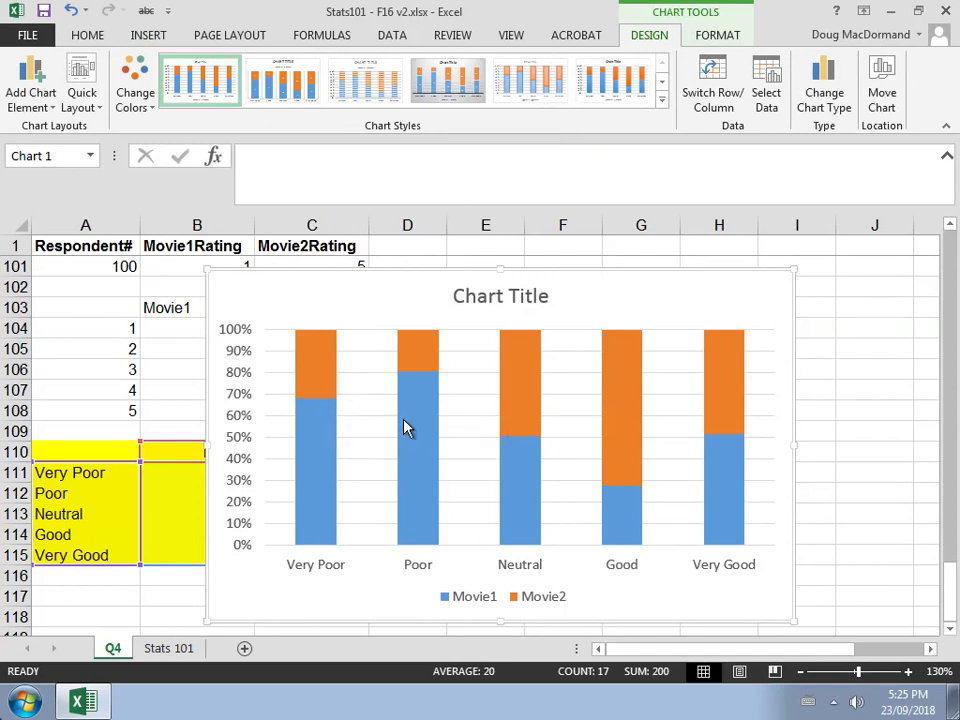
Switch the chart's rows and columns so the movies form the axis, and apply the second chart style
mouse_move(441, 431)
mouse_move(318, 428)
mouse_move(322, 455)
click(713, 78)
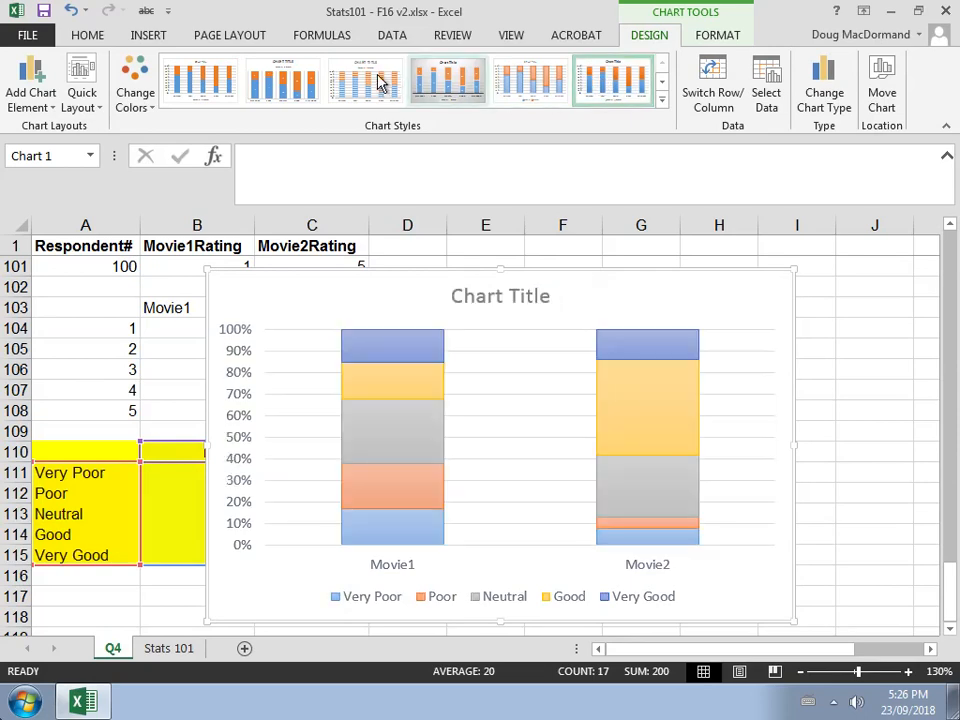
click(288, 93)
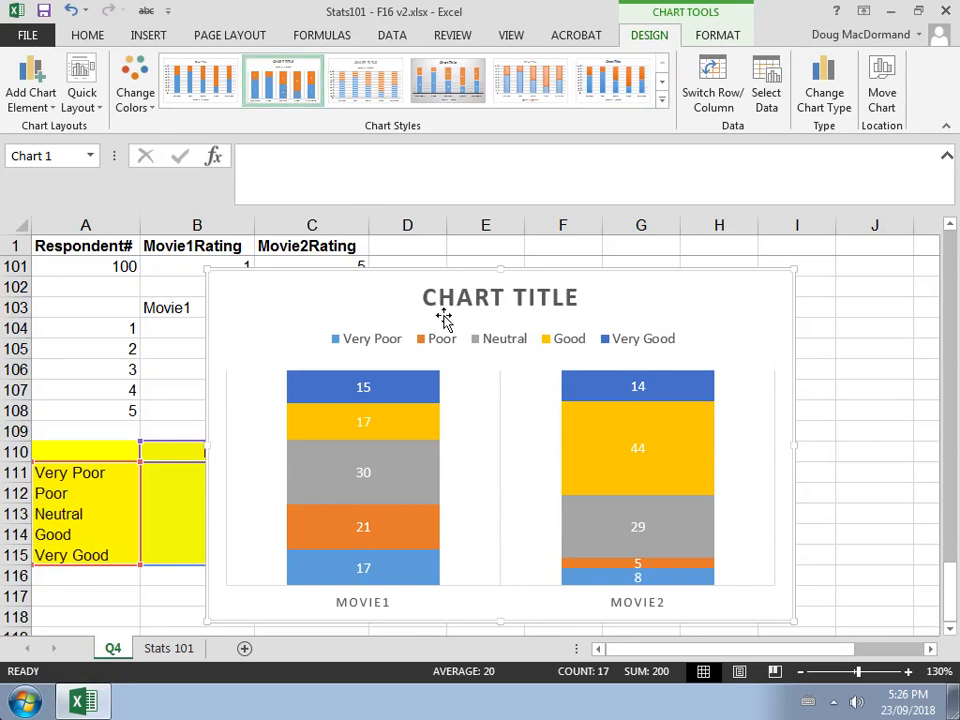
Retitle the chart MOVIE RATINGS OF STATS 101 STUDENTS, with a line break before STATS
click(487, 295)
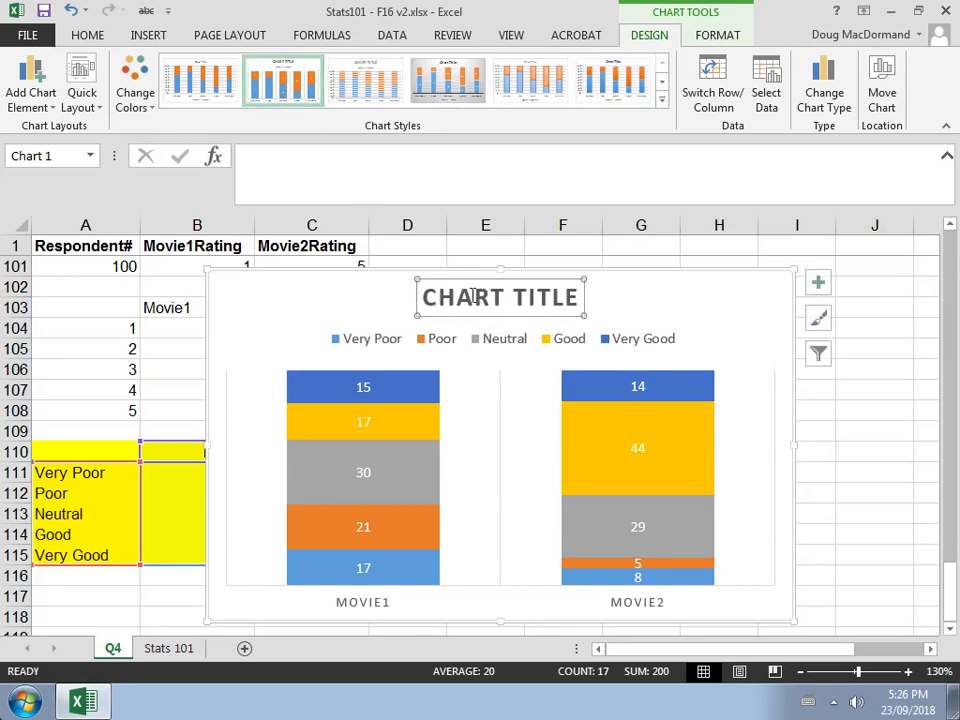
drag(424, 296, 580, 310)
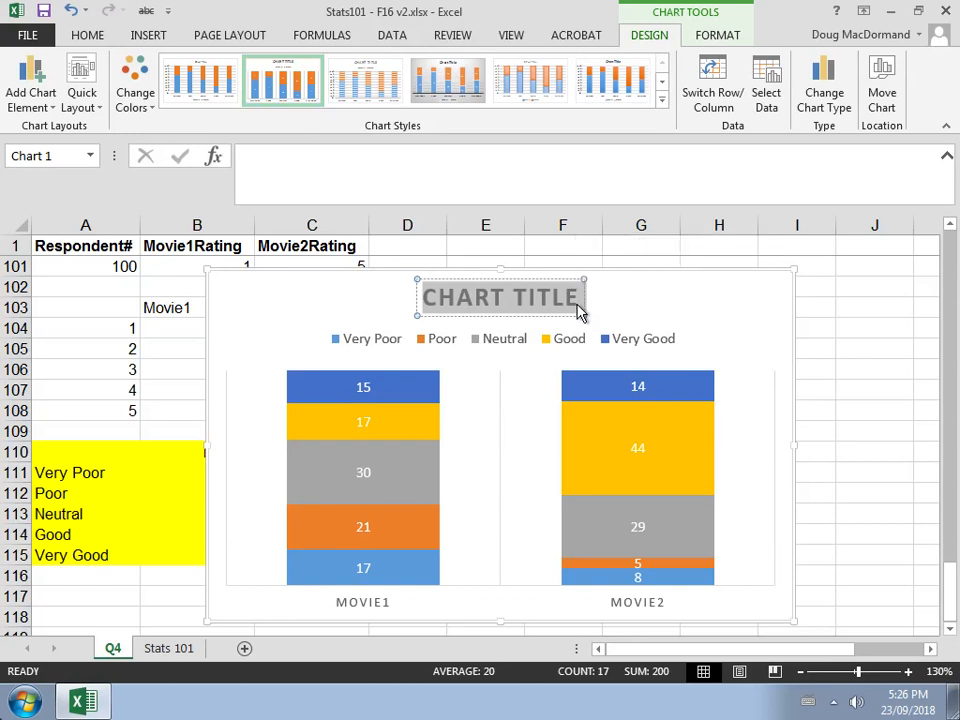
text(MO)
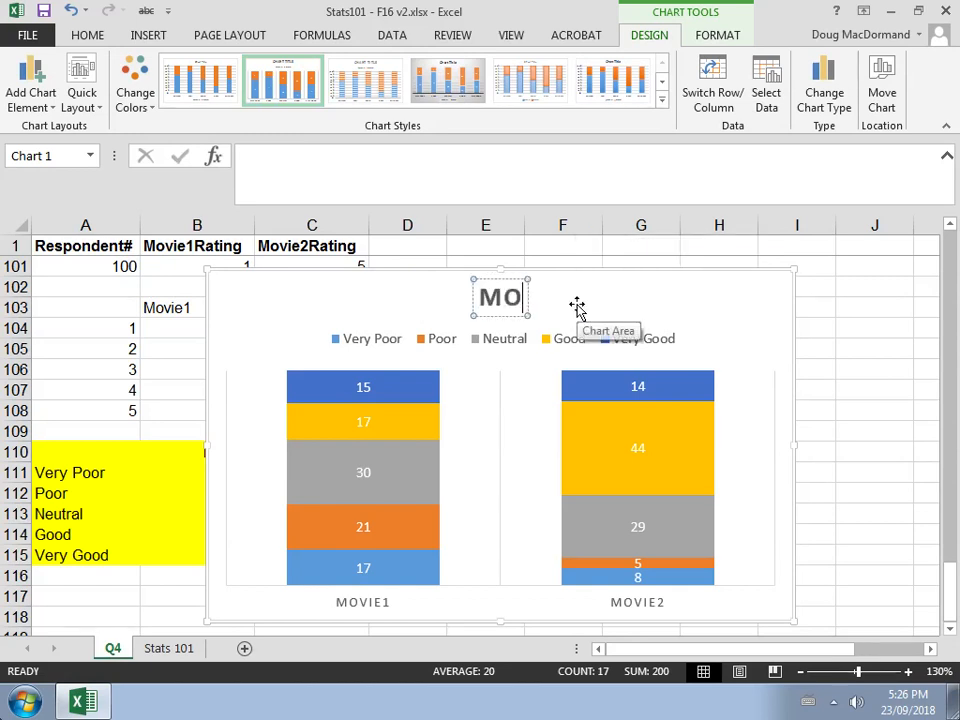
key(BackSpace)
text(OVIE)
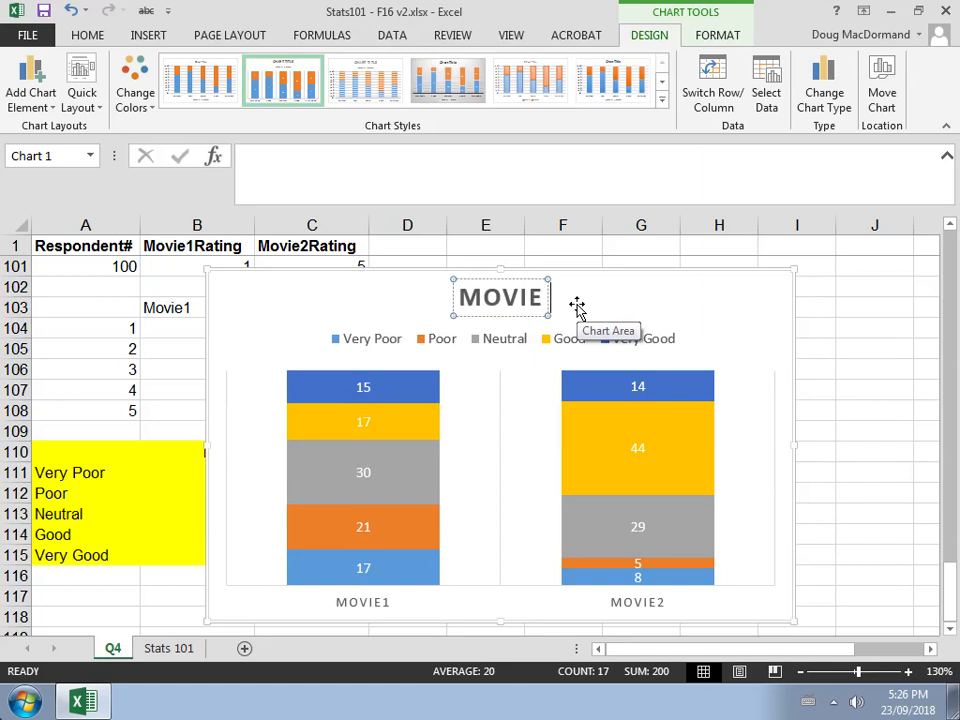
text( RATING)
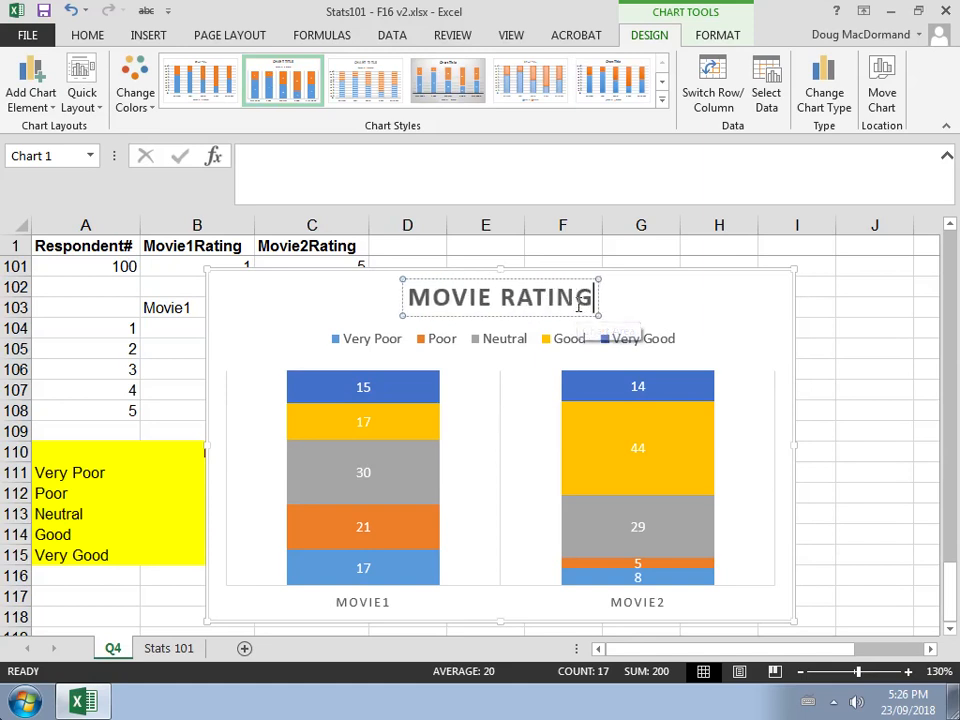
text(S OF STAT)
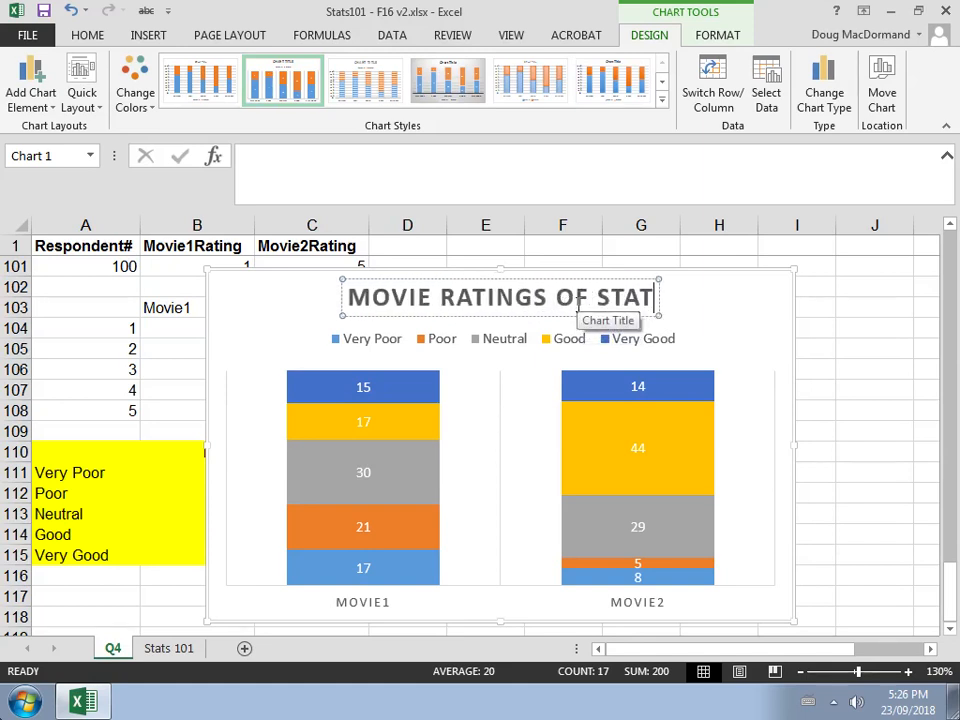
text(S 101)
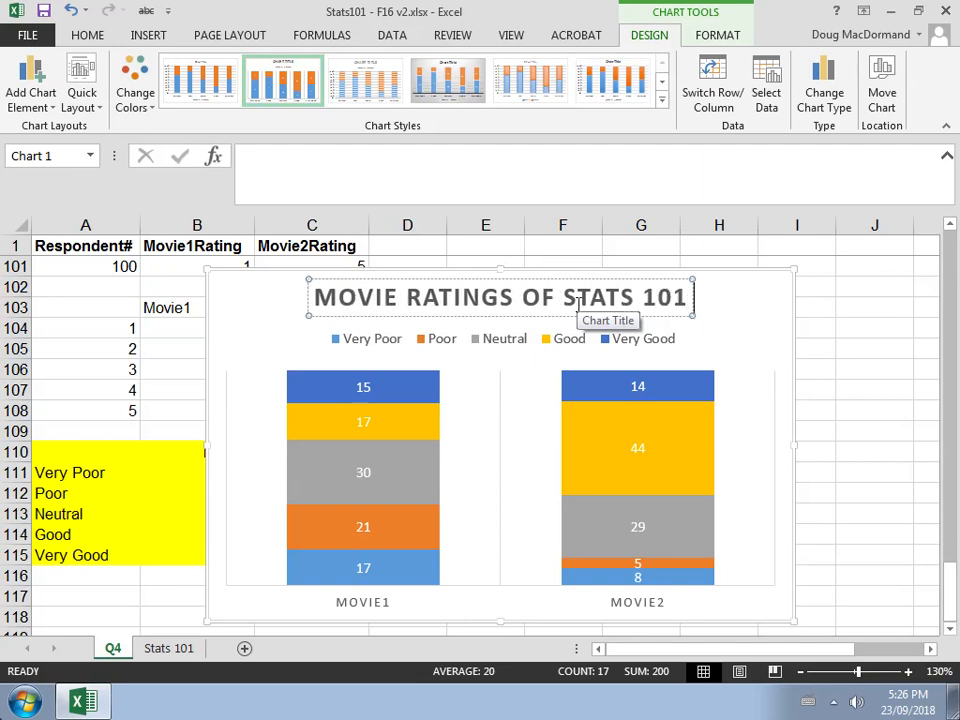
text( STUDENT)
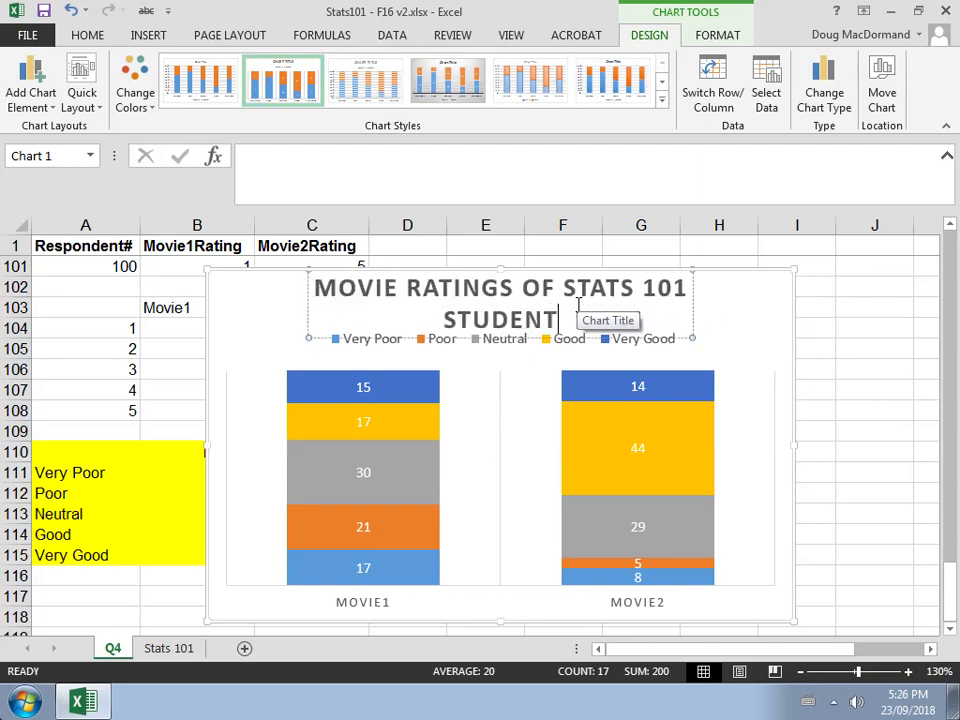
text(S)
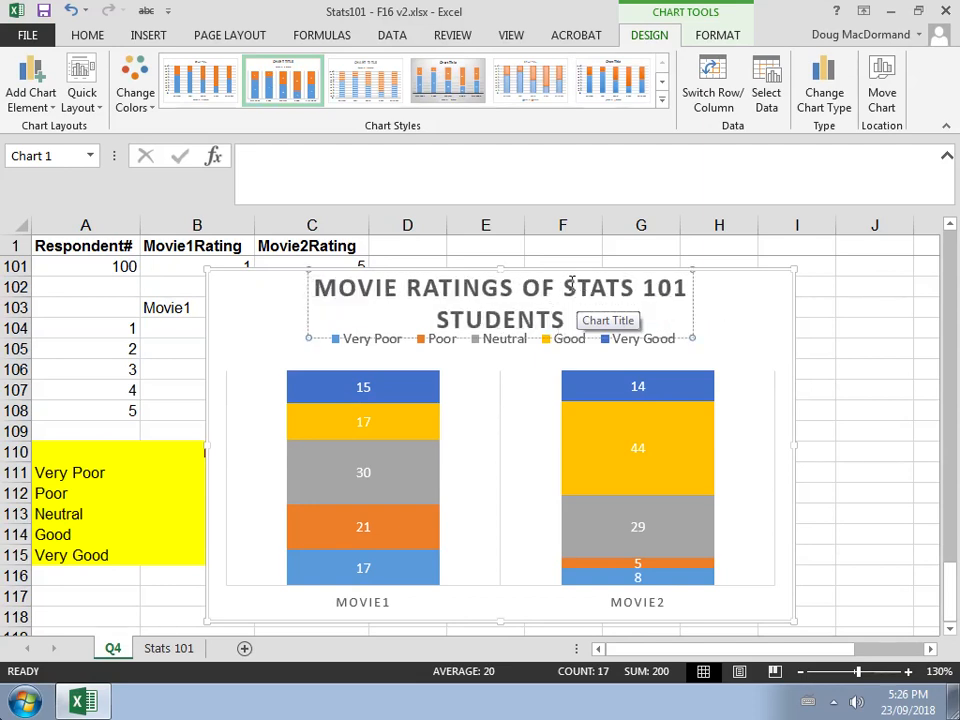
click(565, 288)
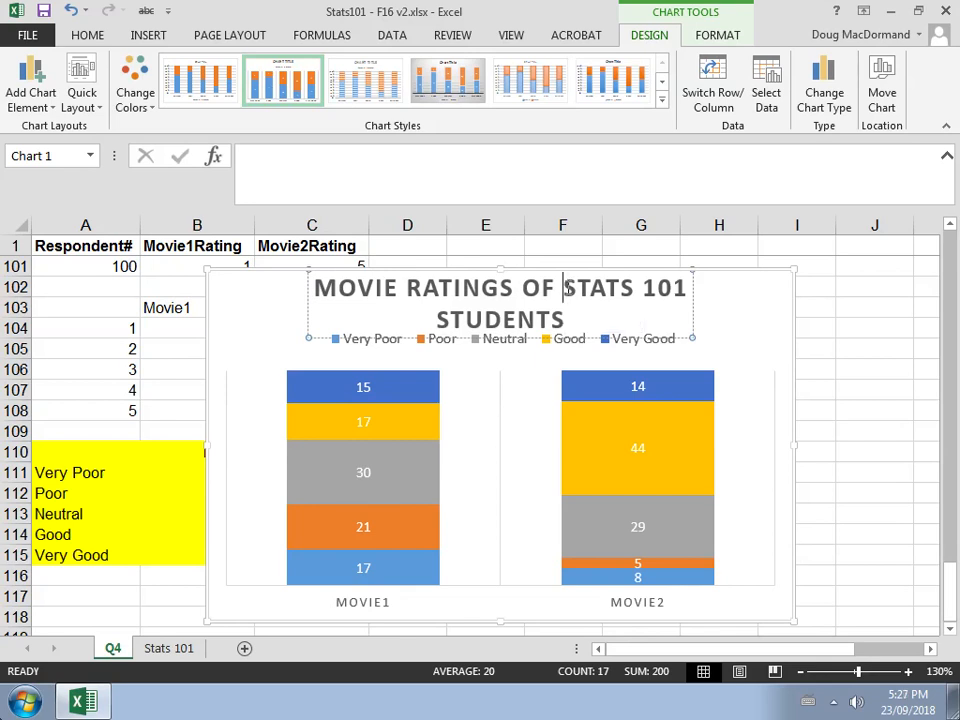
key(Return)
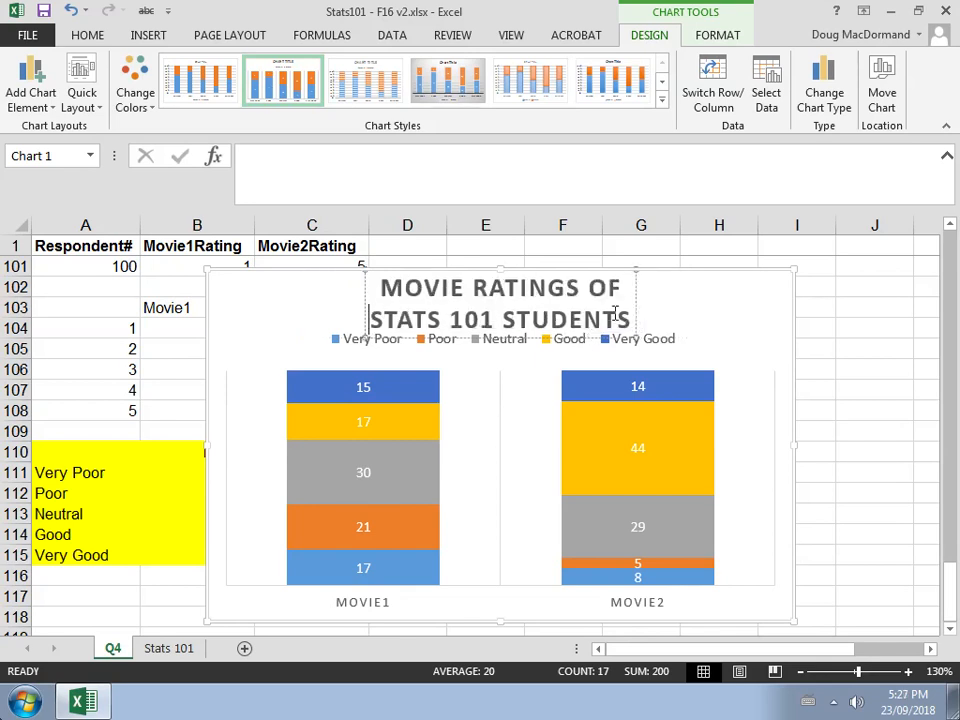
Decrease the font size of the chart title text
drag(630, 314, 374, 284)
click(90, 35)
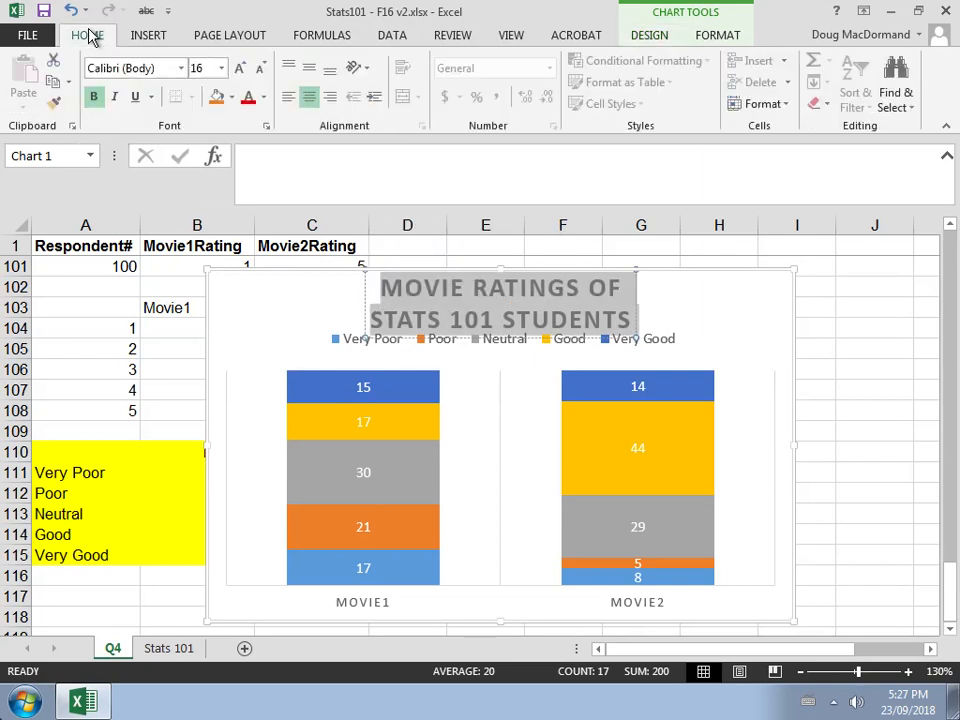
click(262, 67)
click(310, 302)
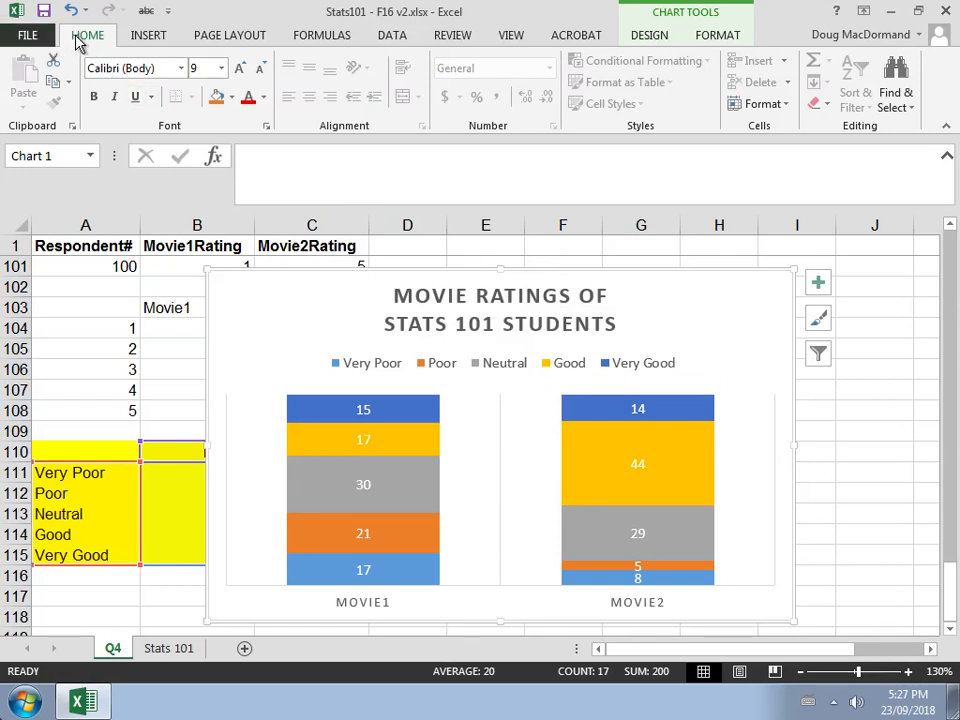
Move the stacked column chart off to the right so the frequency table is uncovered
click(54, 85)
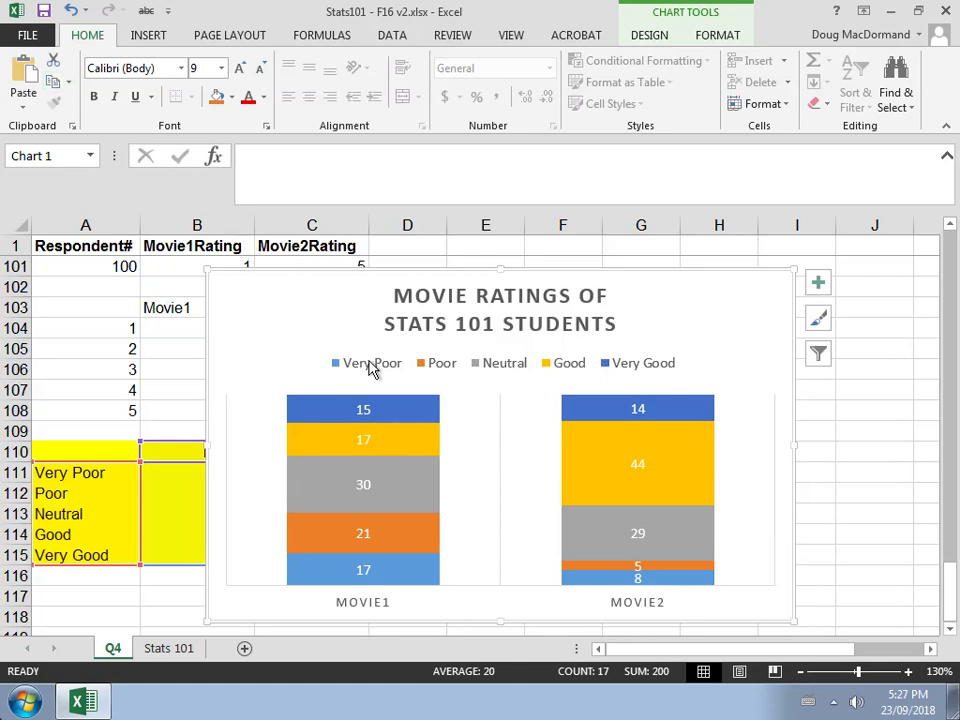
click(930, 649)
click(930, 649)
click(930, 649)
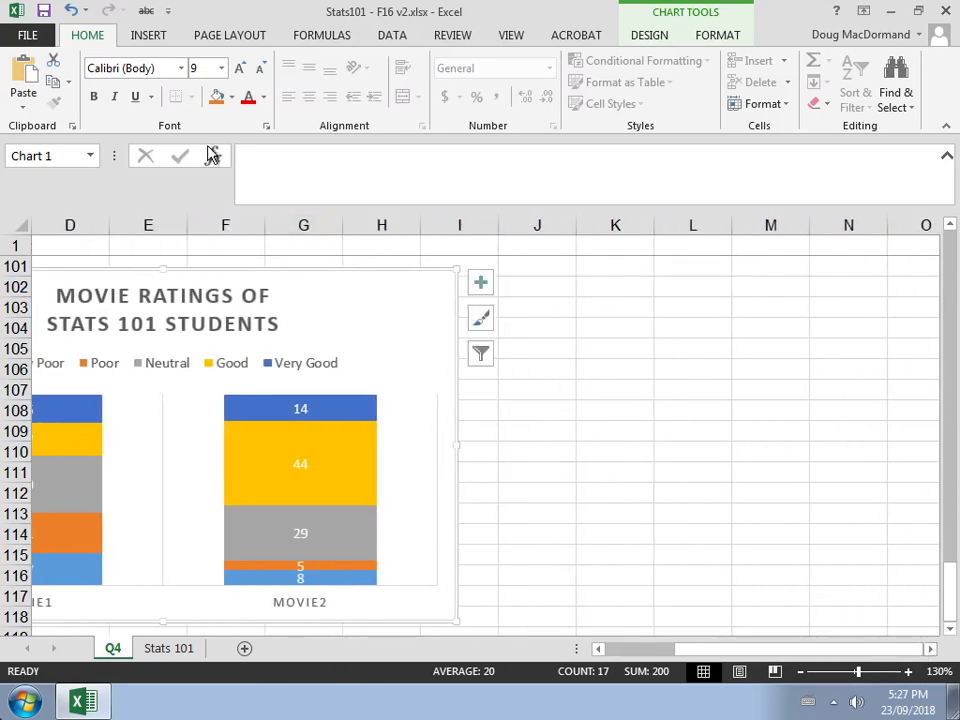
drag(223, 274, 557, 258)
click(656, 650)
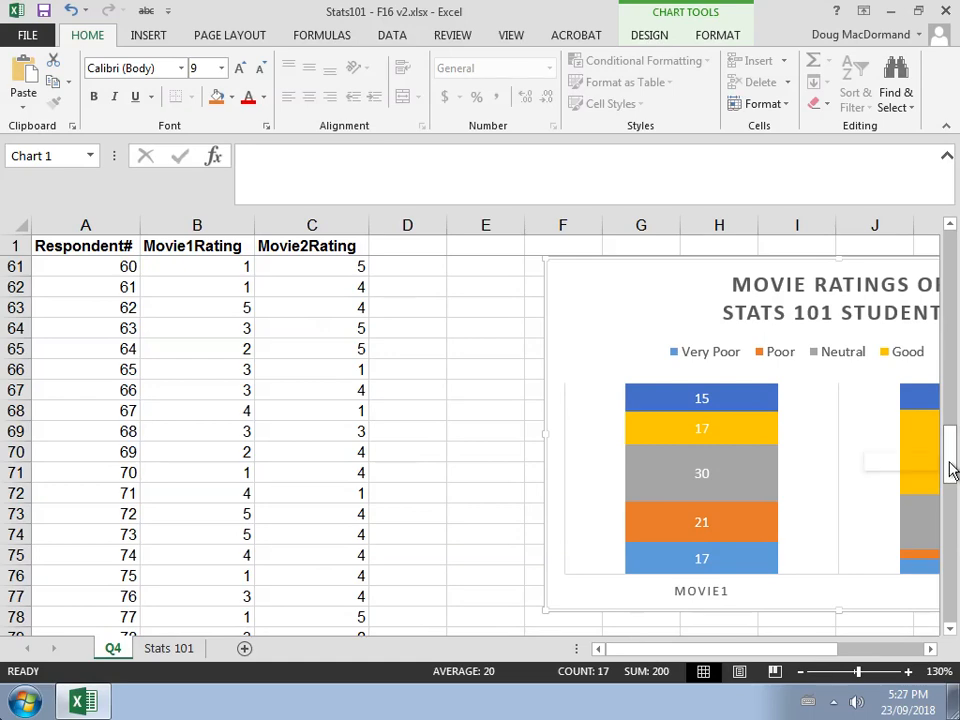
drag(951, 469, 955, 597)
click(548, 572)
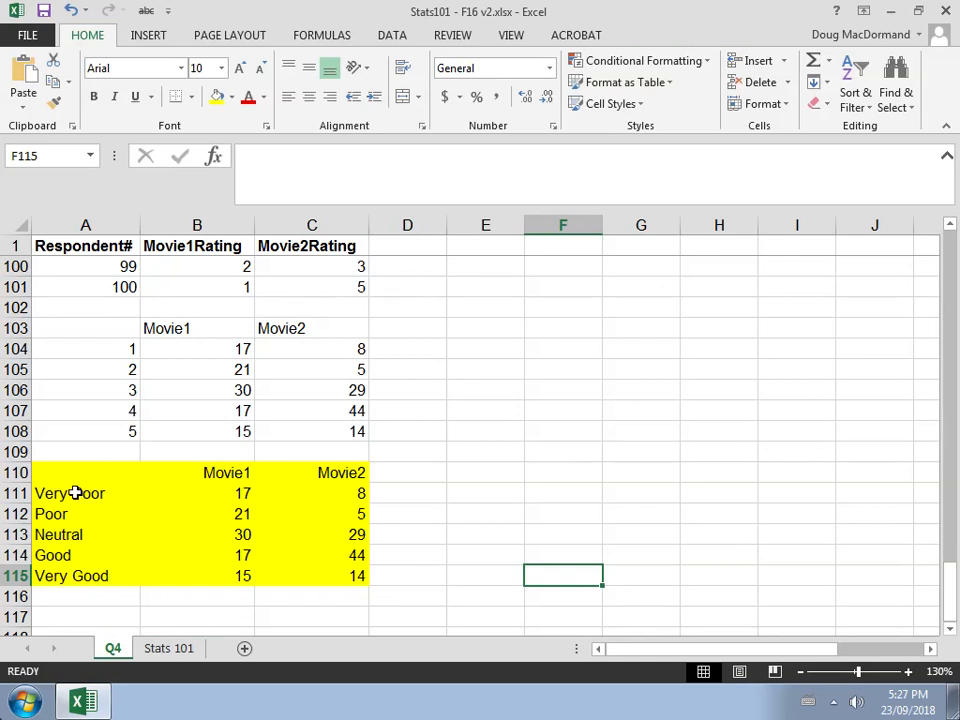
Fill the Movie1 labels and counts in A111:B115 with orange
drag(75, 493, 224, 572)
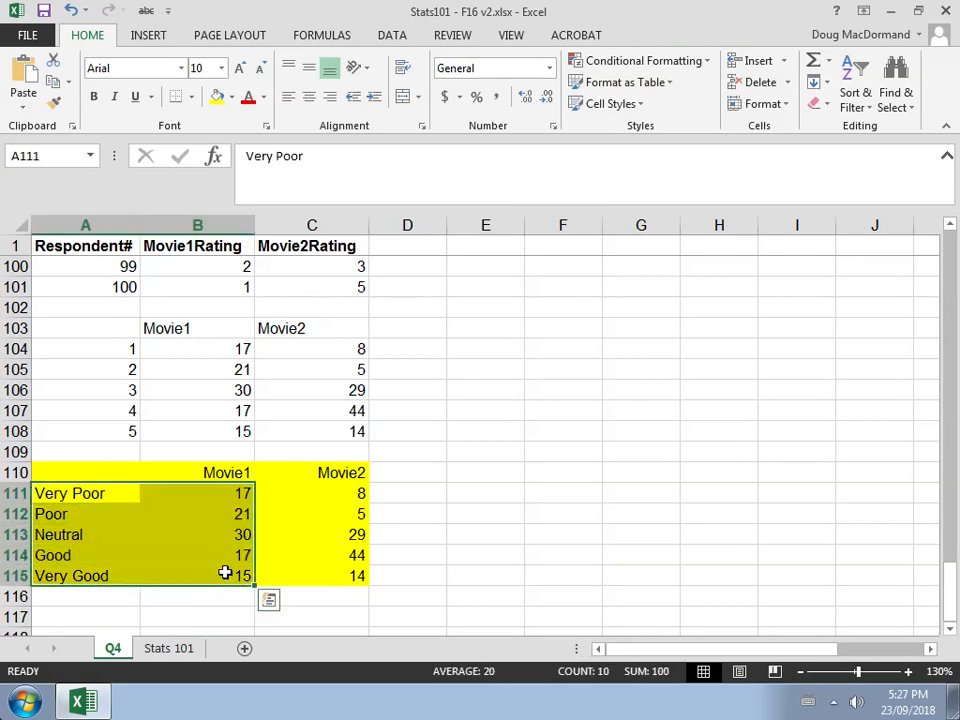
click(232, 97)
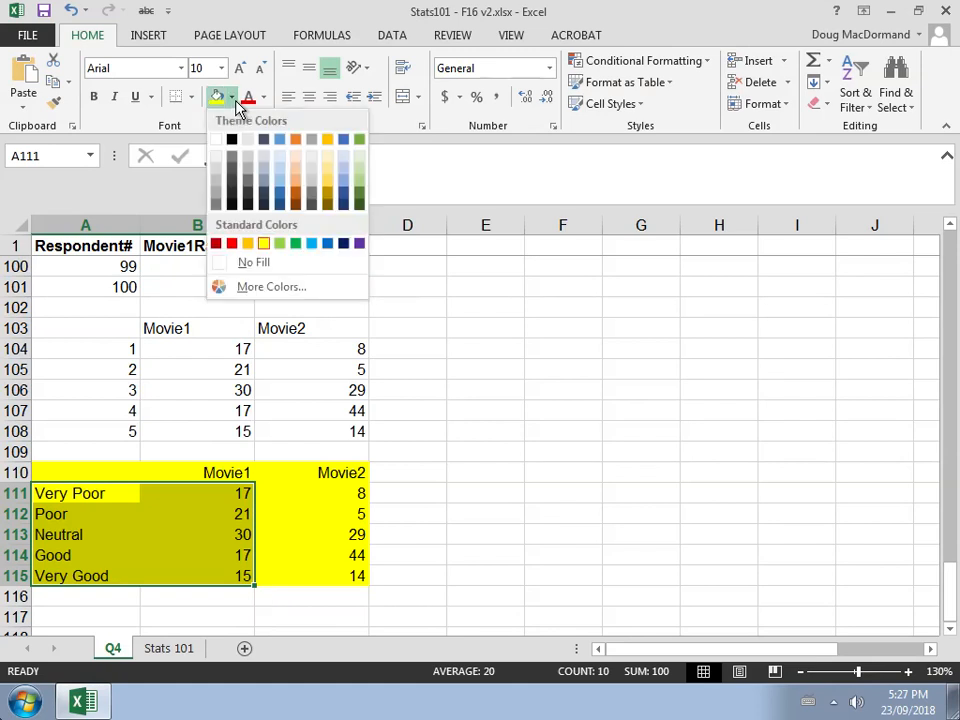
click(250, 245)
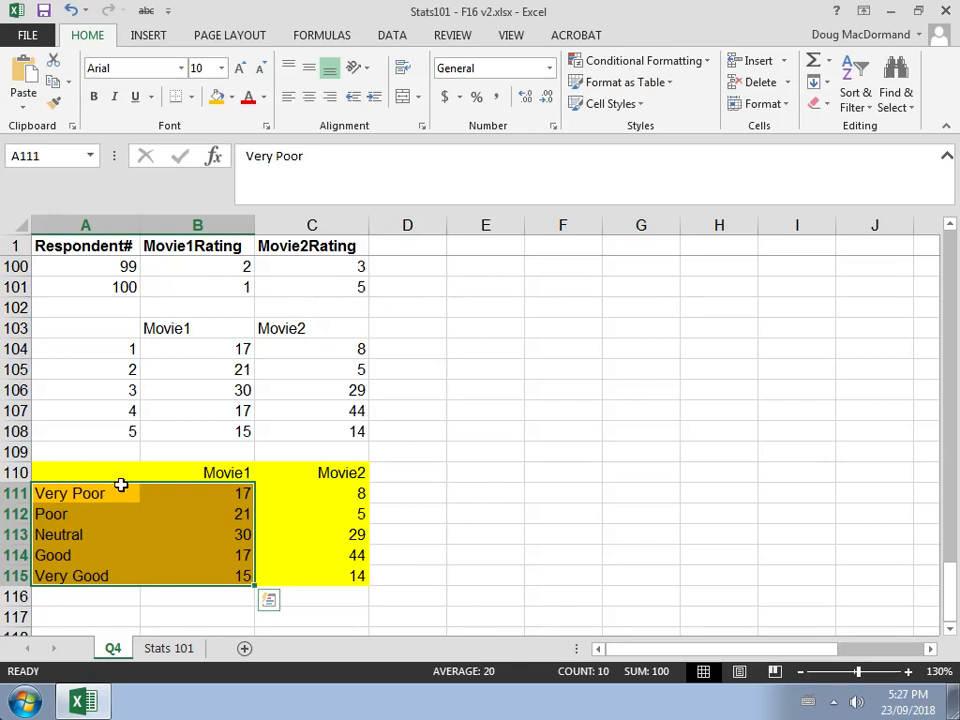
Insert a 2-D Pie chart from A111:B115 and apply chart Style 5
click(148, 36)
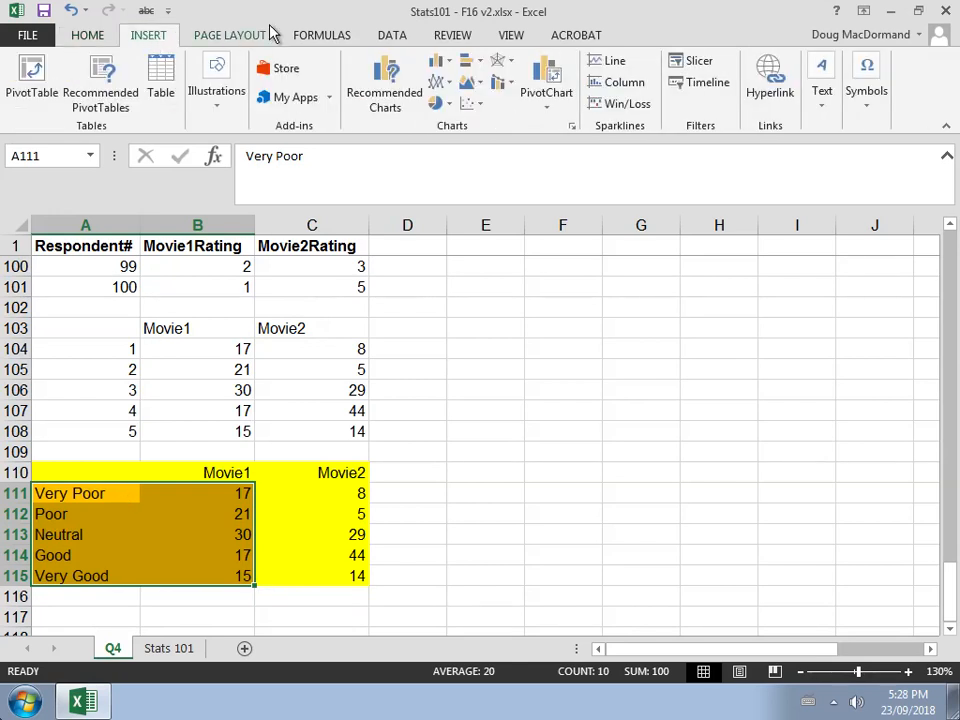
click(433, 106)
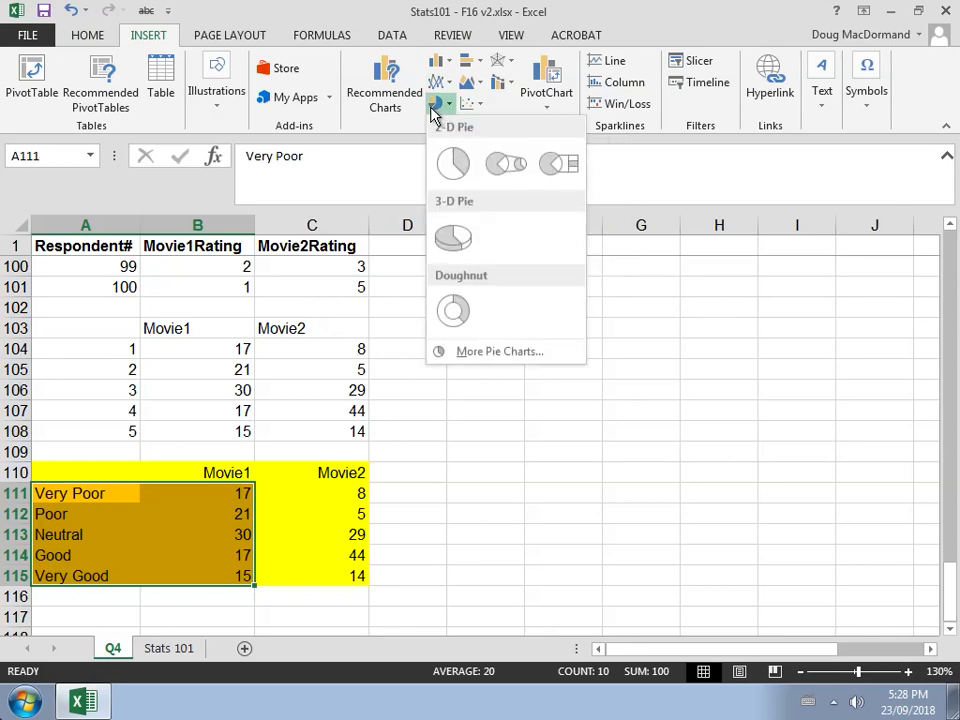
click(458, 165)
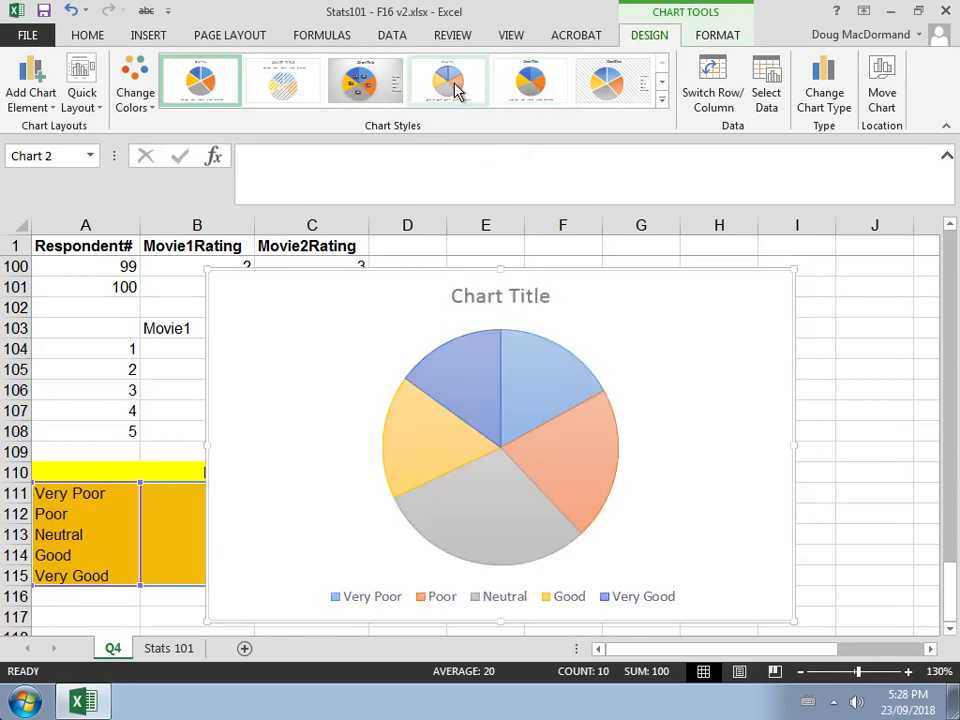
click(547, 90)
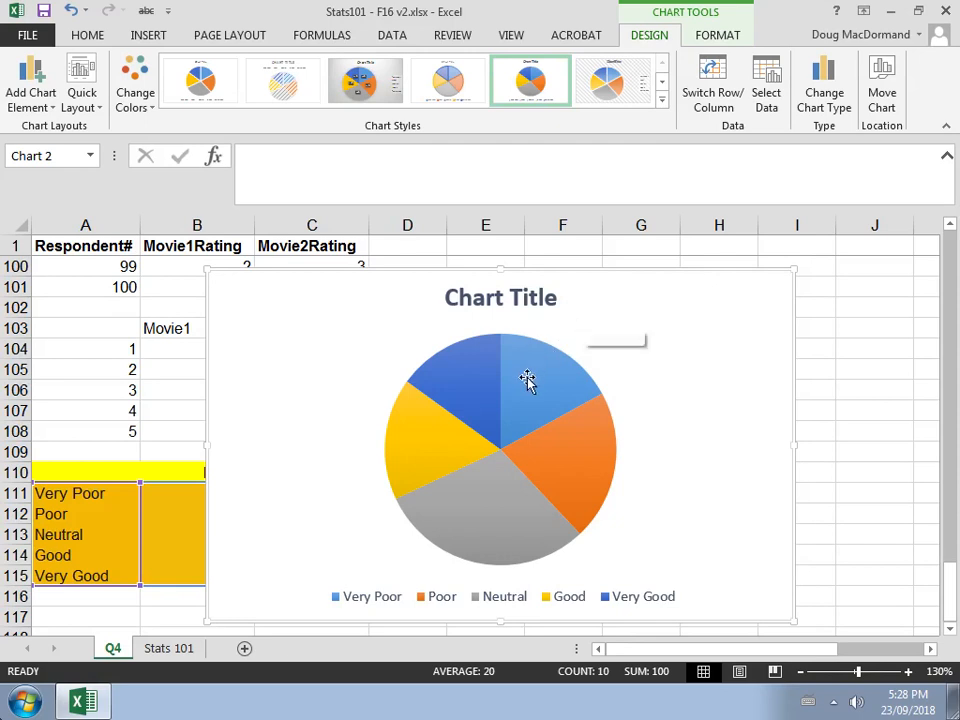
mouse_move(527, 379)
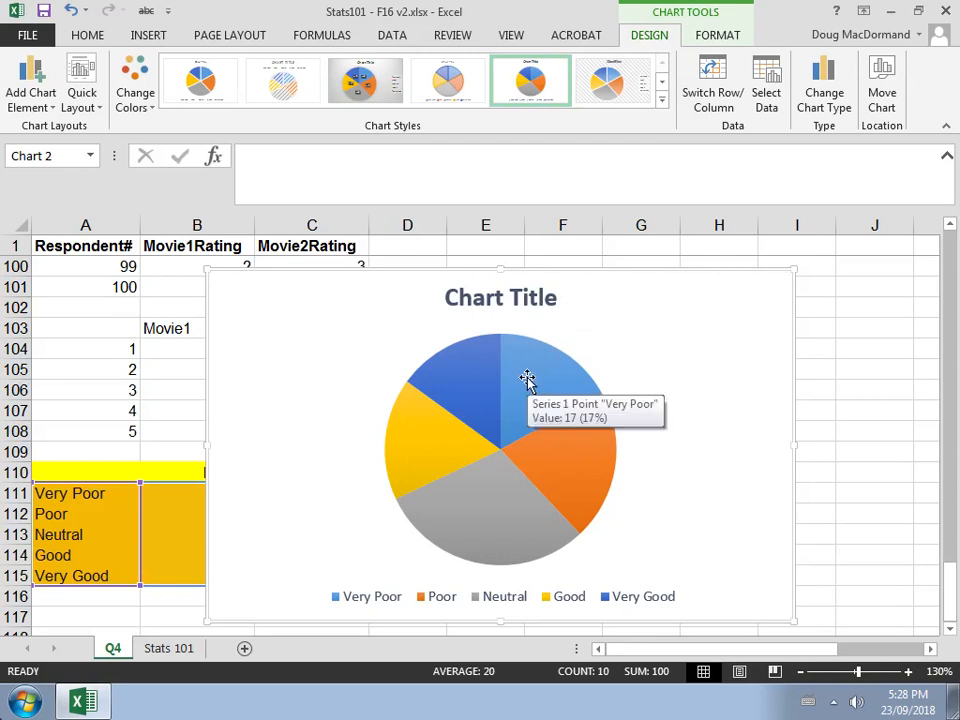
click(527, 379)
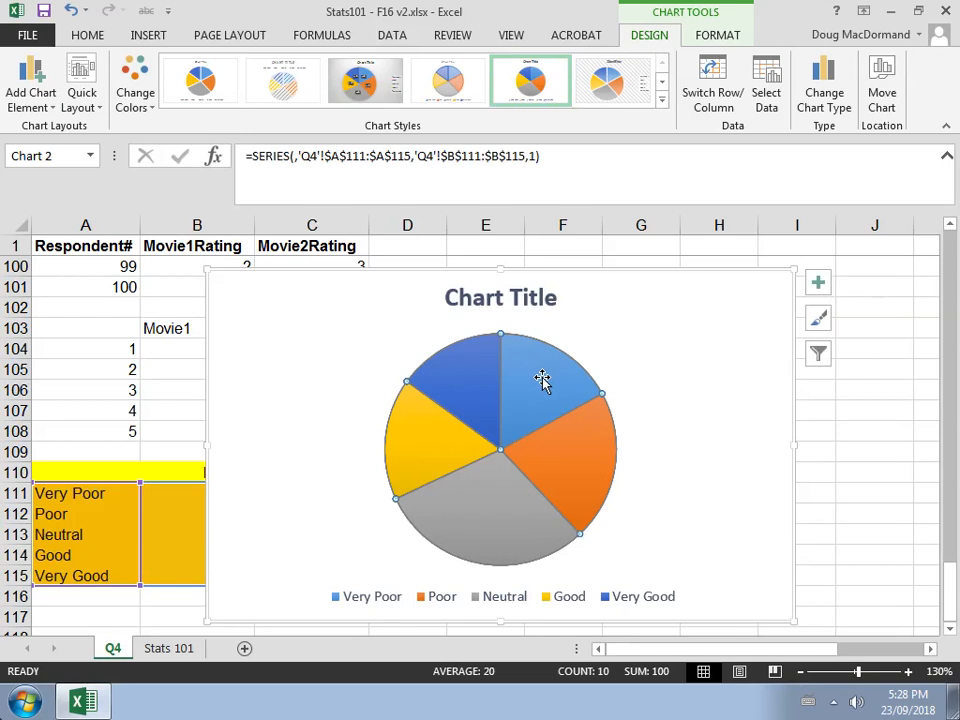
right_click(543, 382)
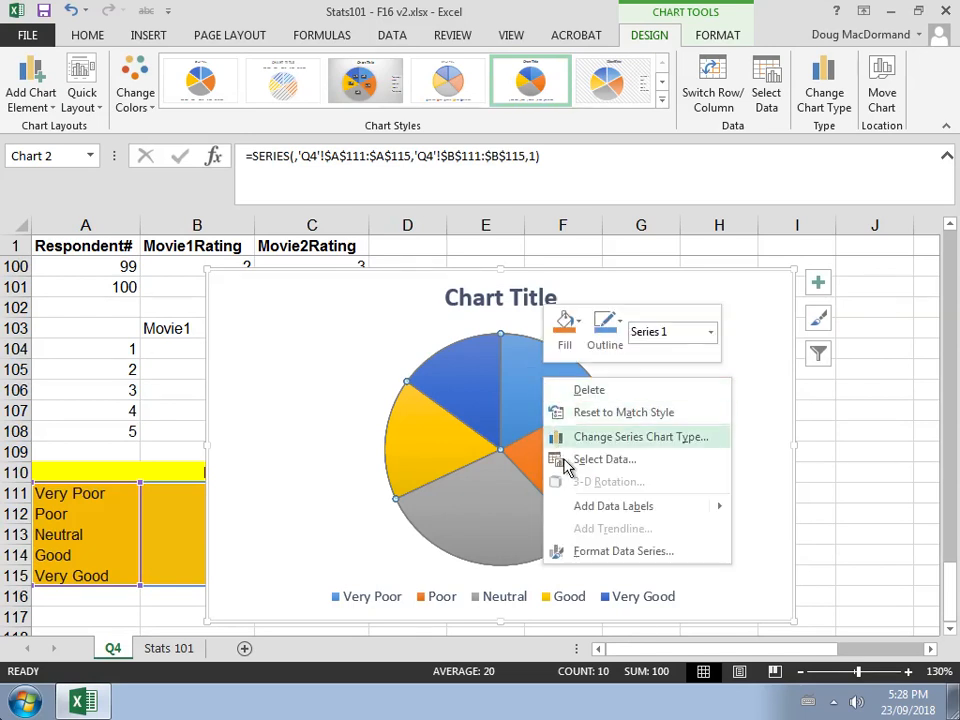
mouse_move(590, 511)
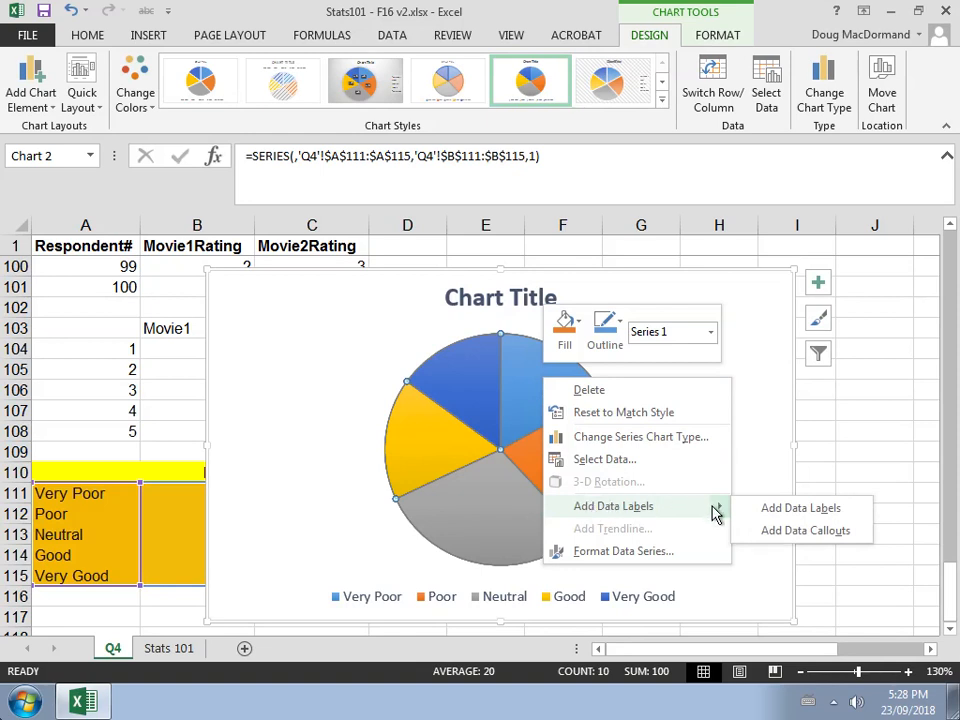
key(Escape)
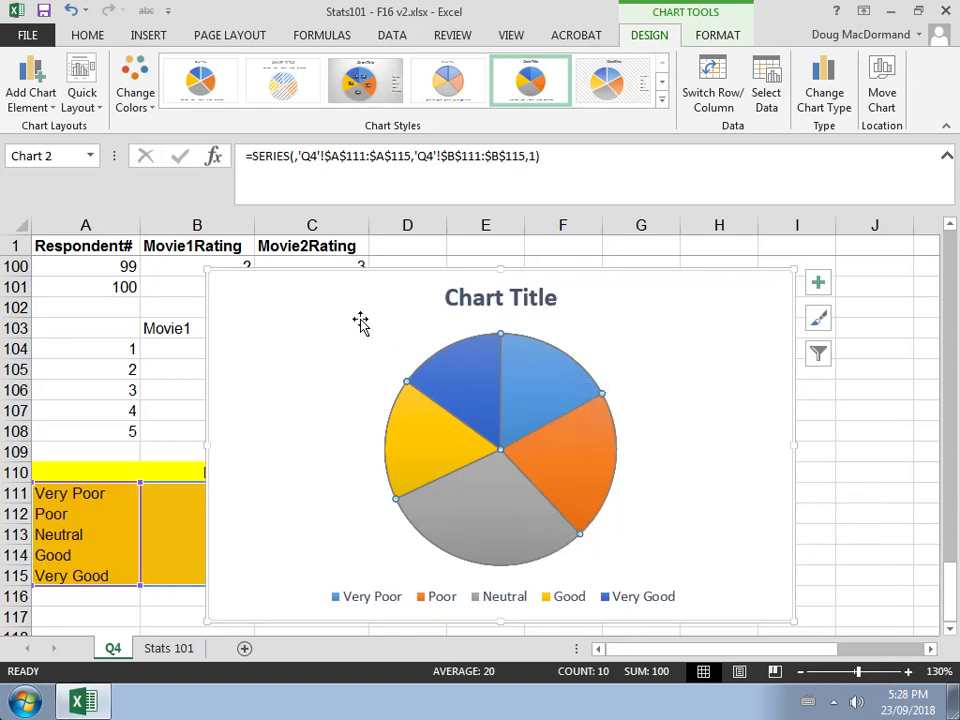
Add data labels to the pie chart's slices
click(362, 327)
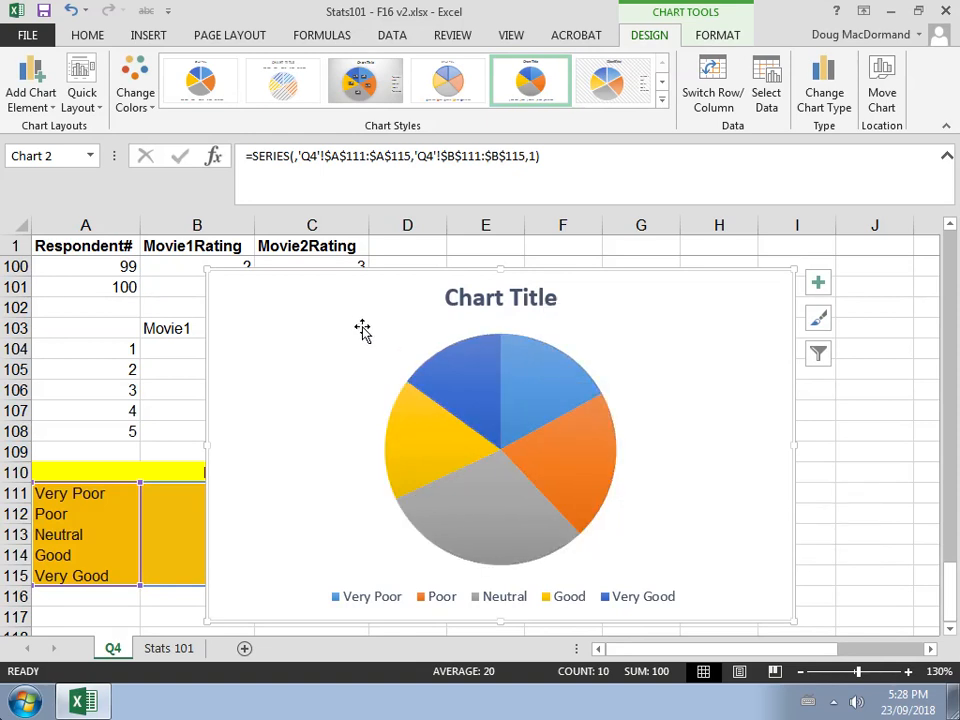
right_click(531, 385)
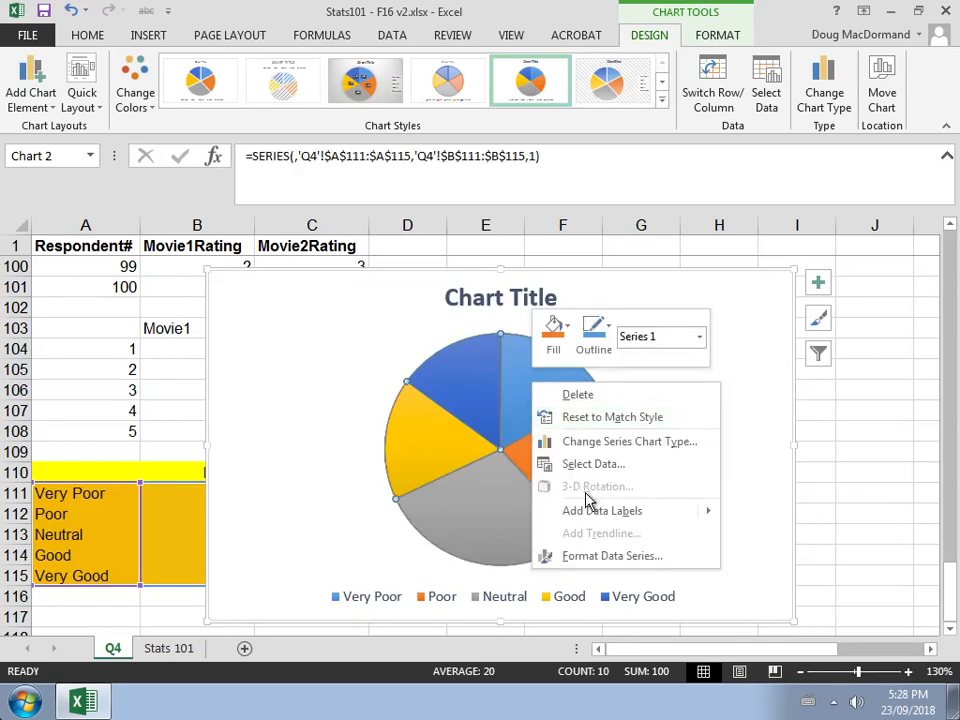
mouse_move(596, 514)
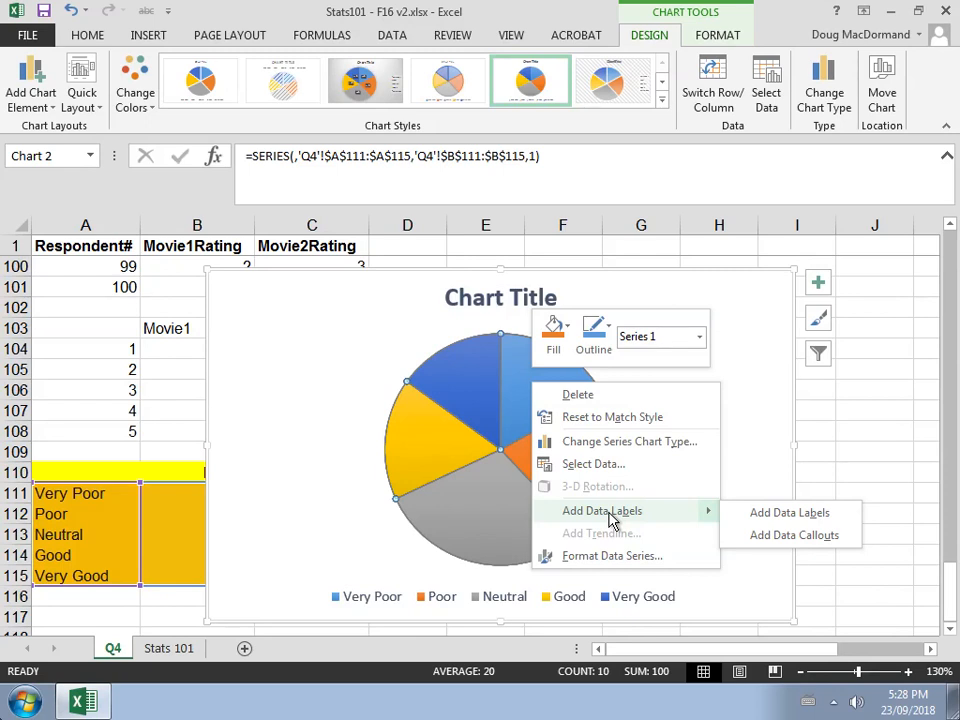
click(766, 517)
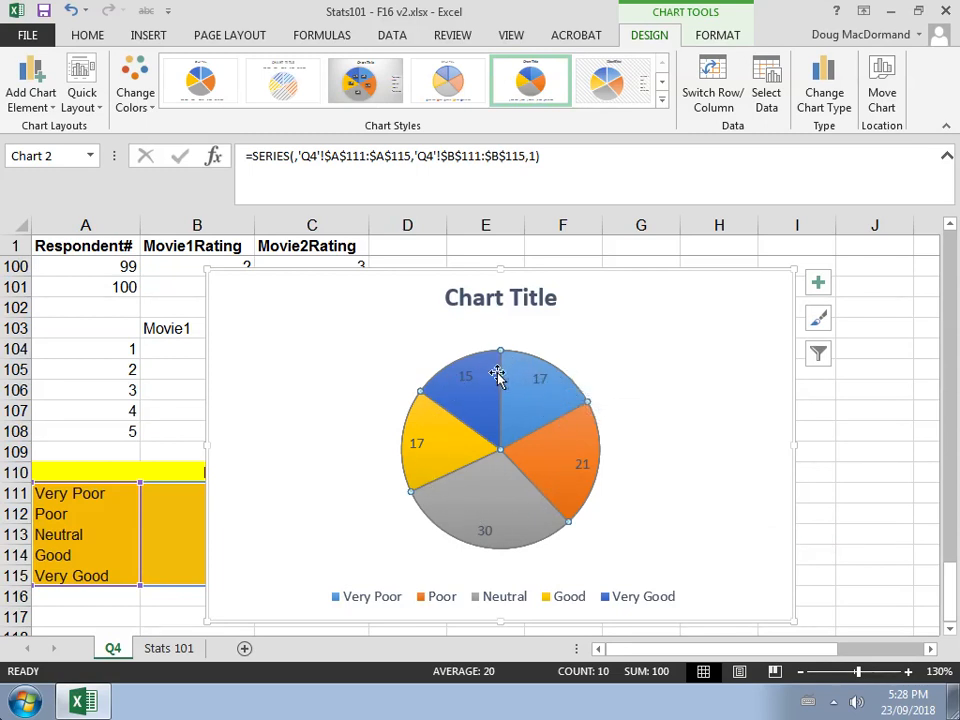
Open the Format Data Labels pane for the pie's data labels
mouse_move(500, 388)
right_click(539, 381)
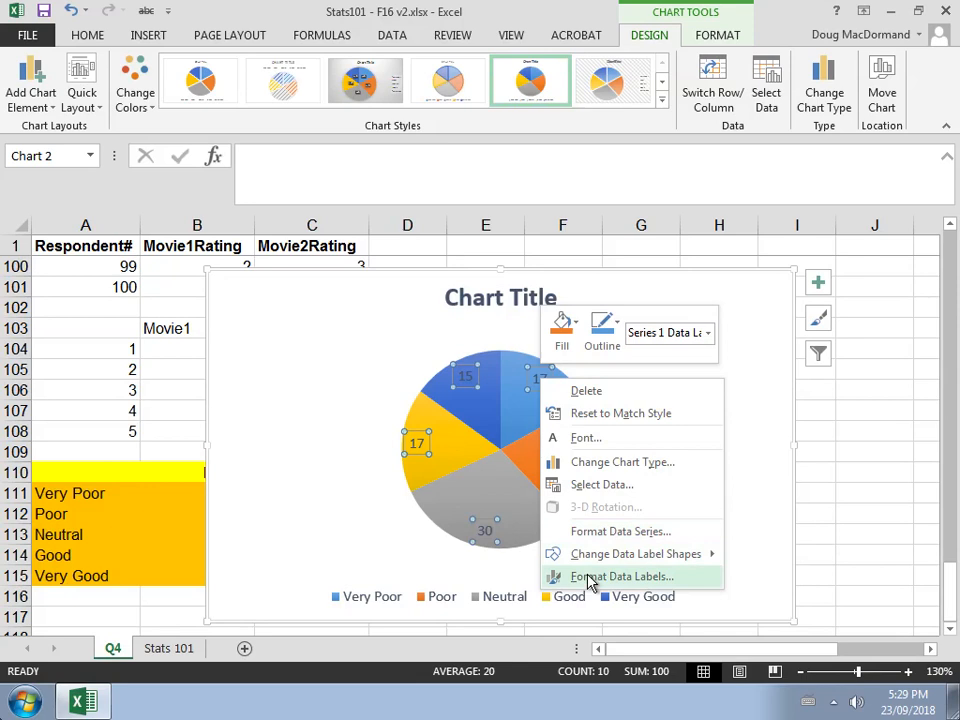
click(590, 580)
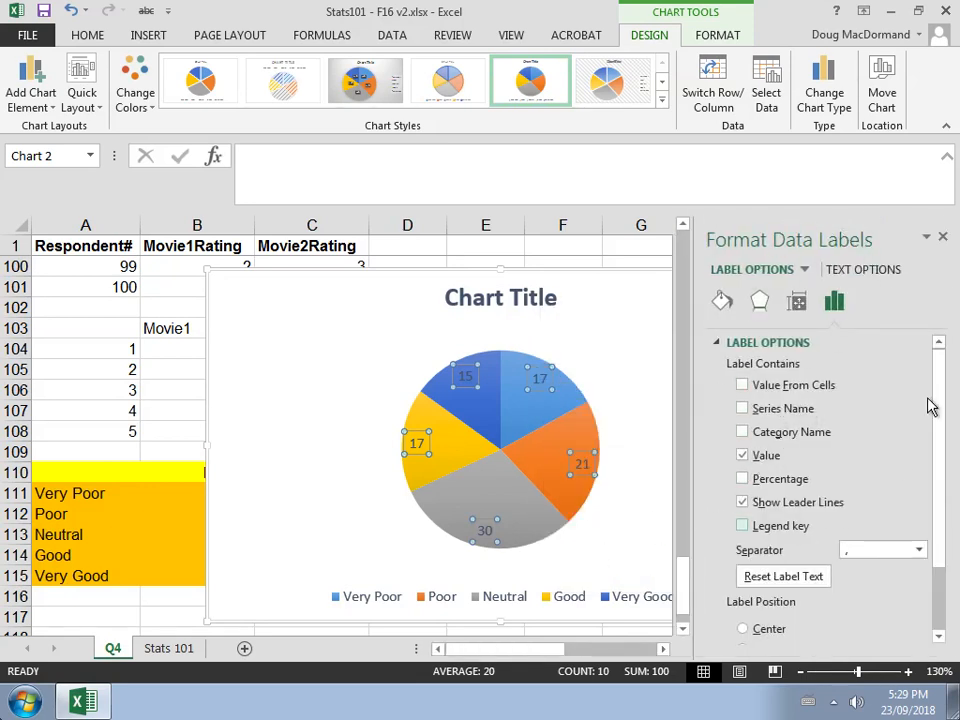
Set the pie's data labels to show category name and percentage instead of value, then close the pane
click(742, 431)
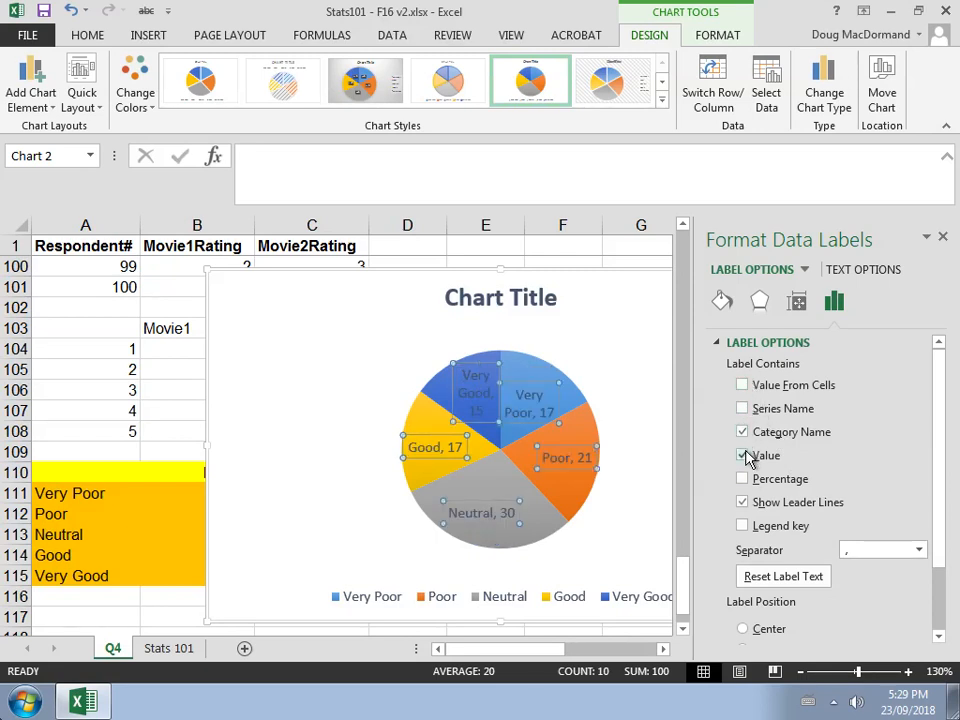
click(743, 456)
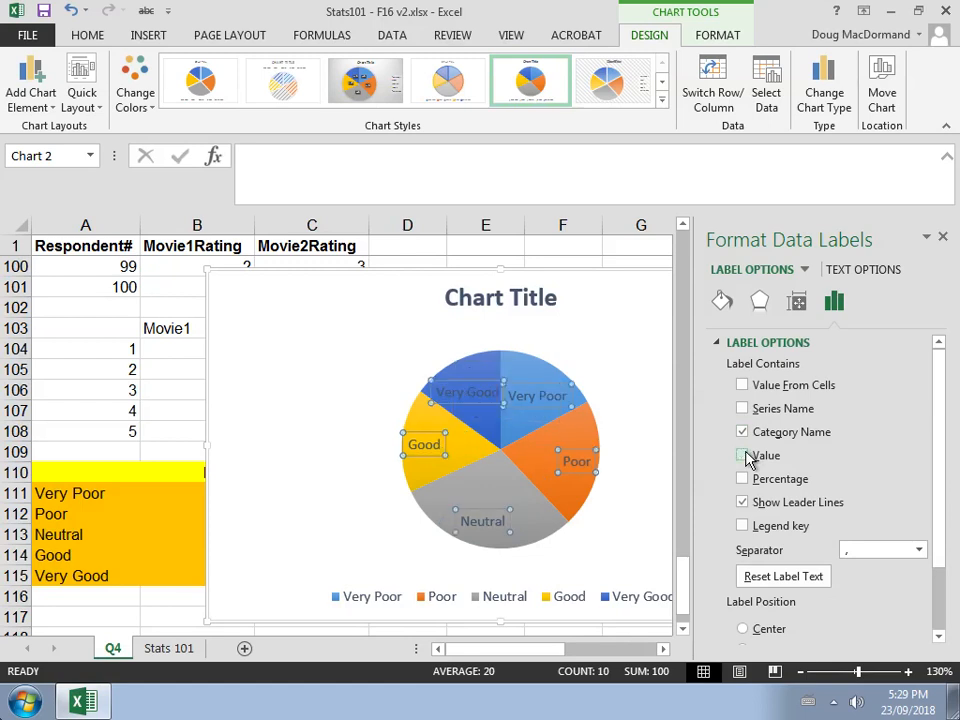
click(742, 479)
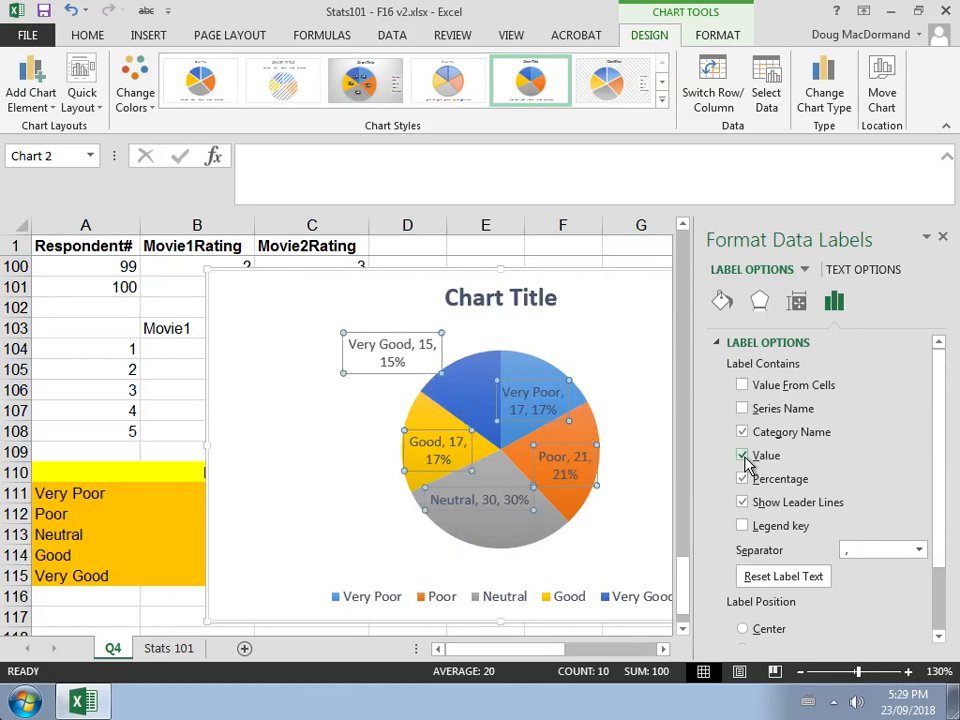
click(743, 456)
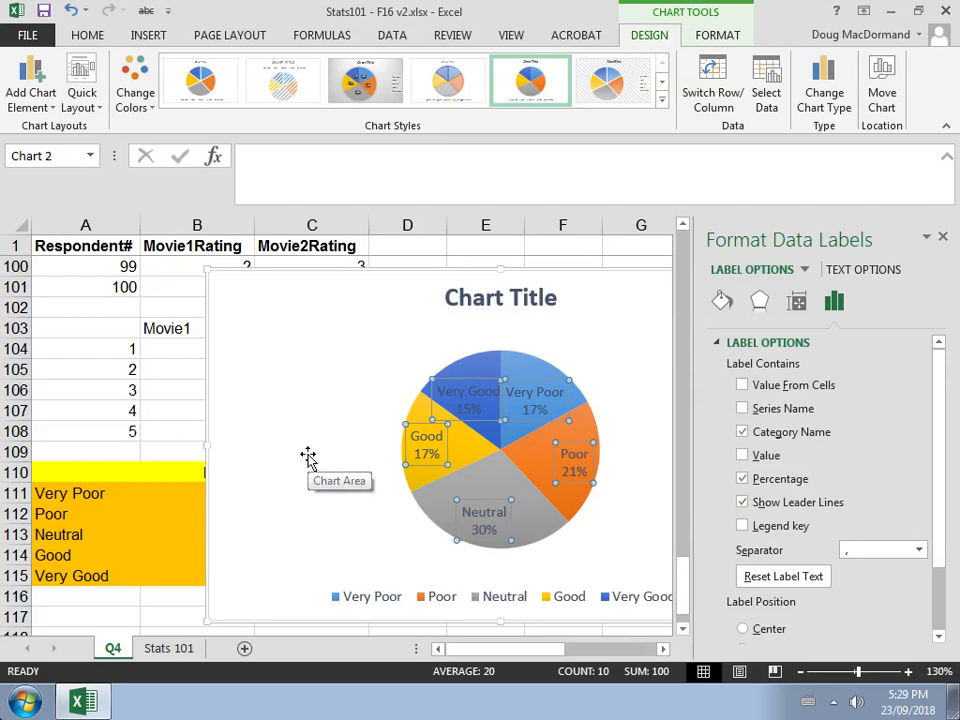
click(944, 239)
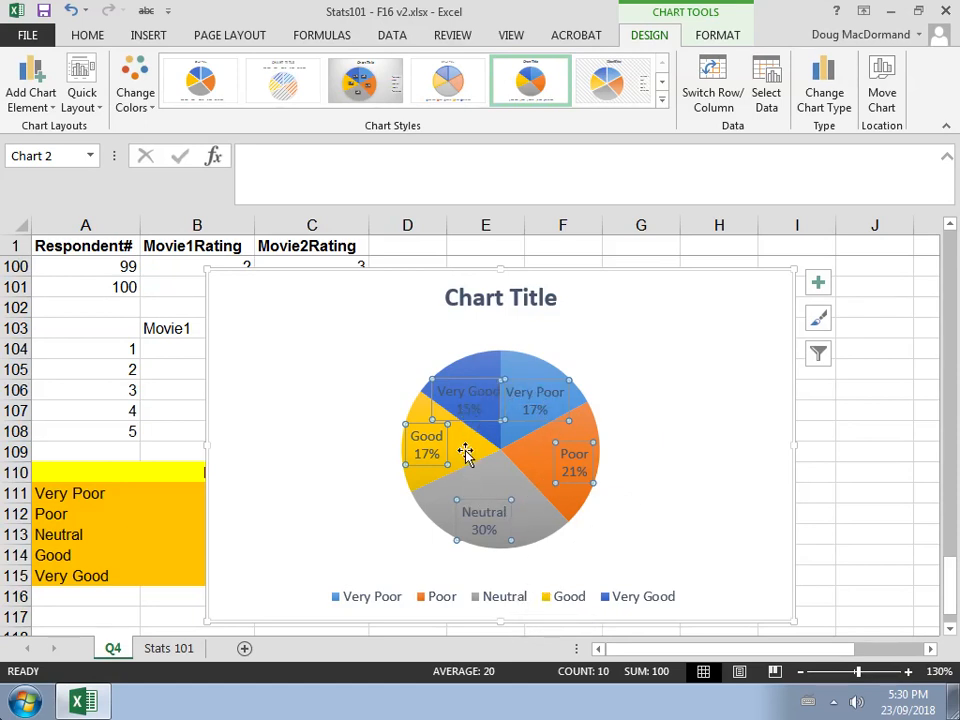
Delete the pie chart's legend
click(512, 603)
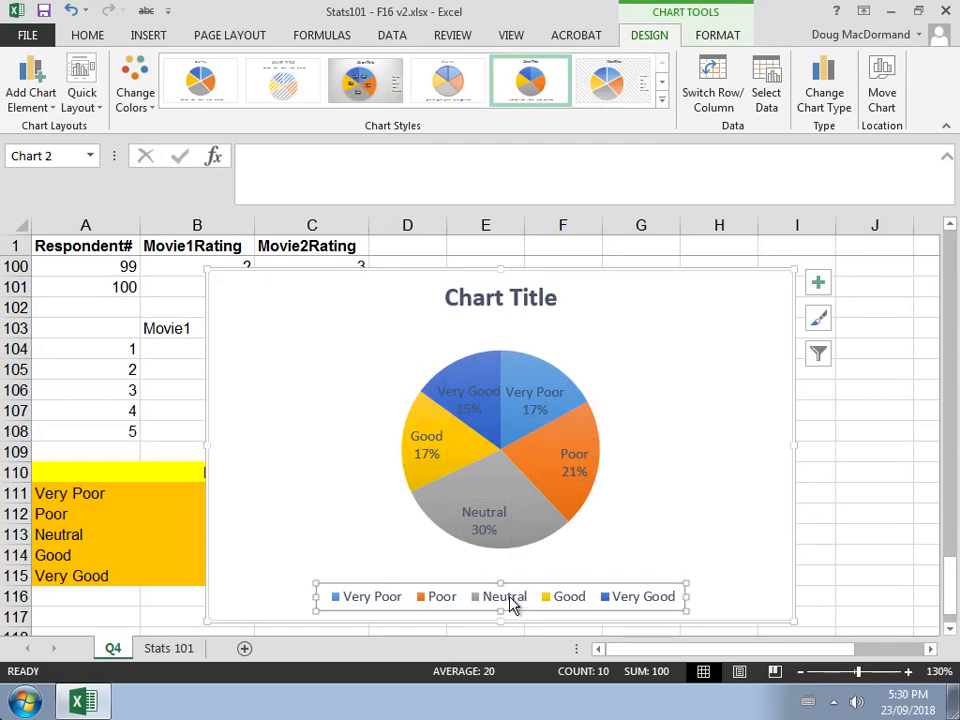
key(Delete)
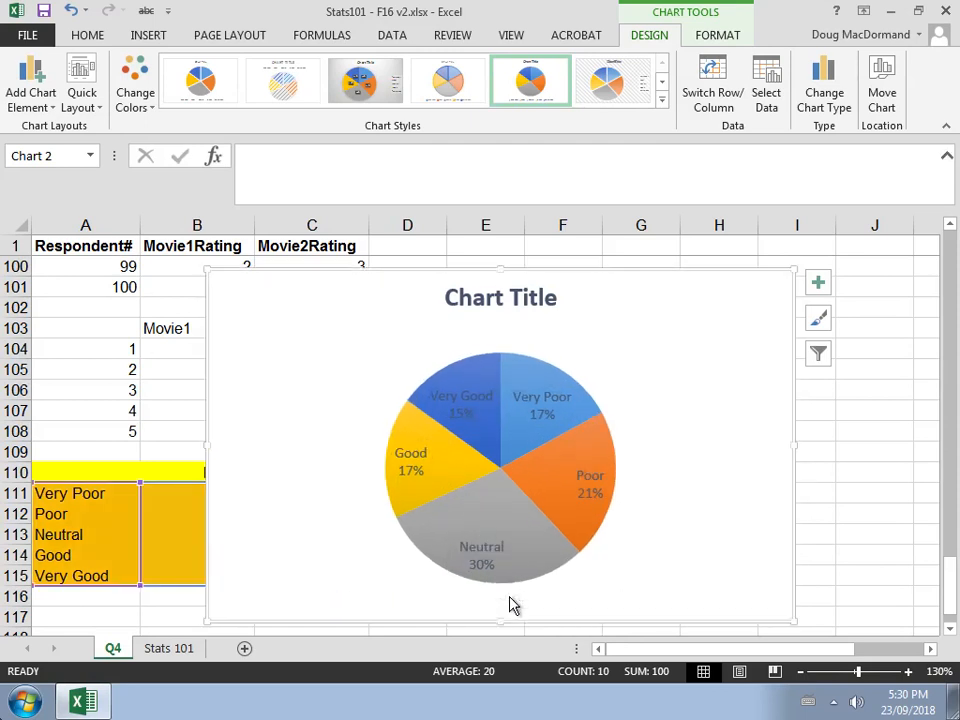
Retitle the pie chart as "Movie 1 Ratings of Stats 101 Students"
click(478, 300)
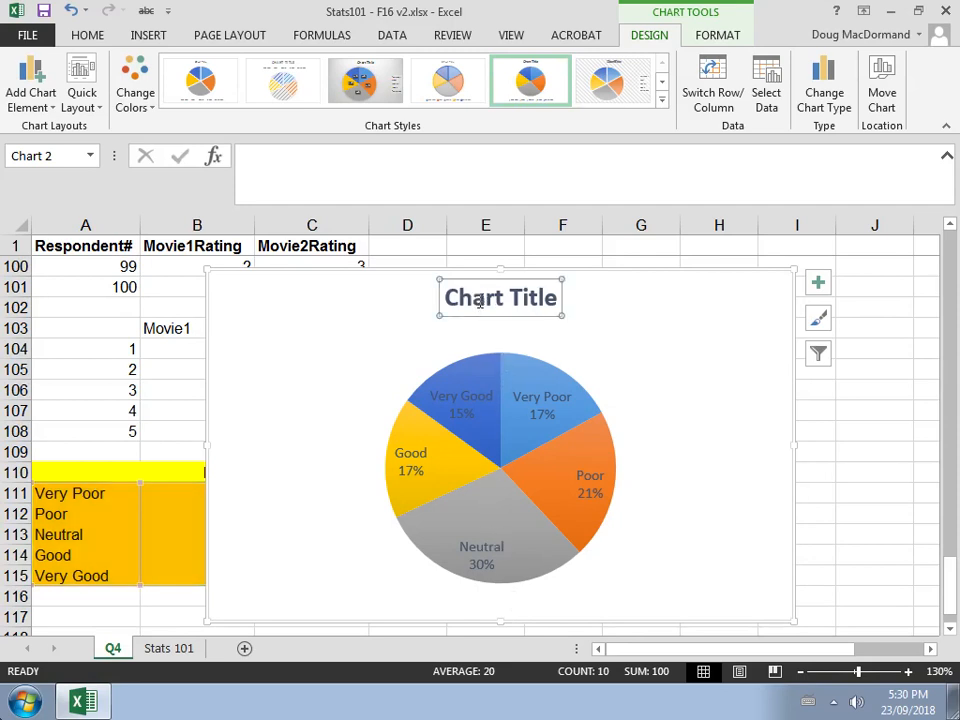
drag(447, 297, 561, 299)
text(Mo)
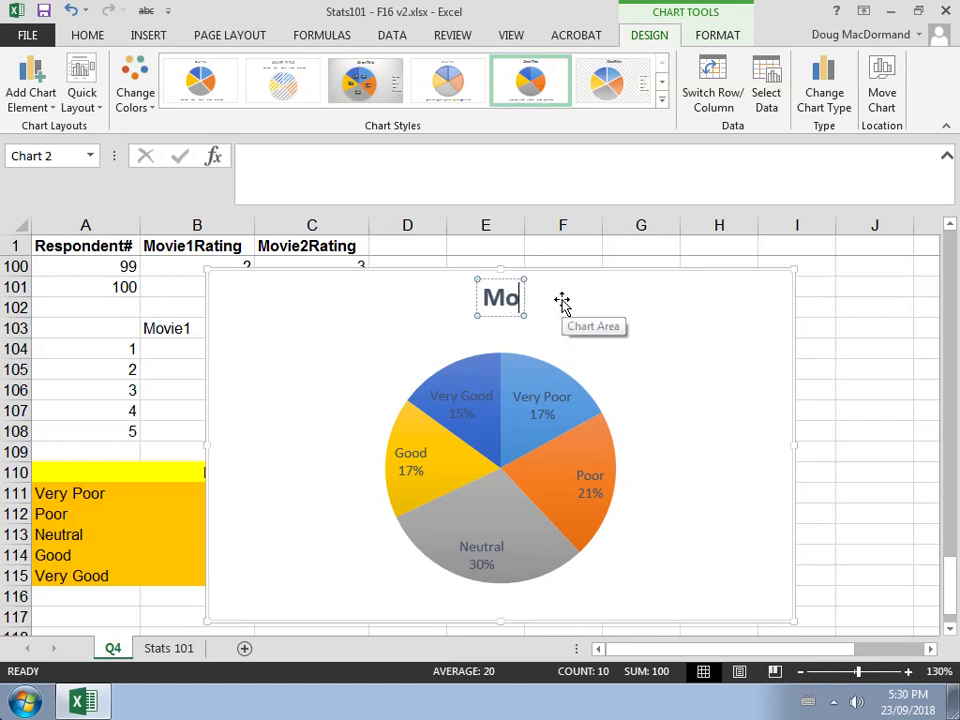
text(vie 1 Ra)
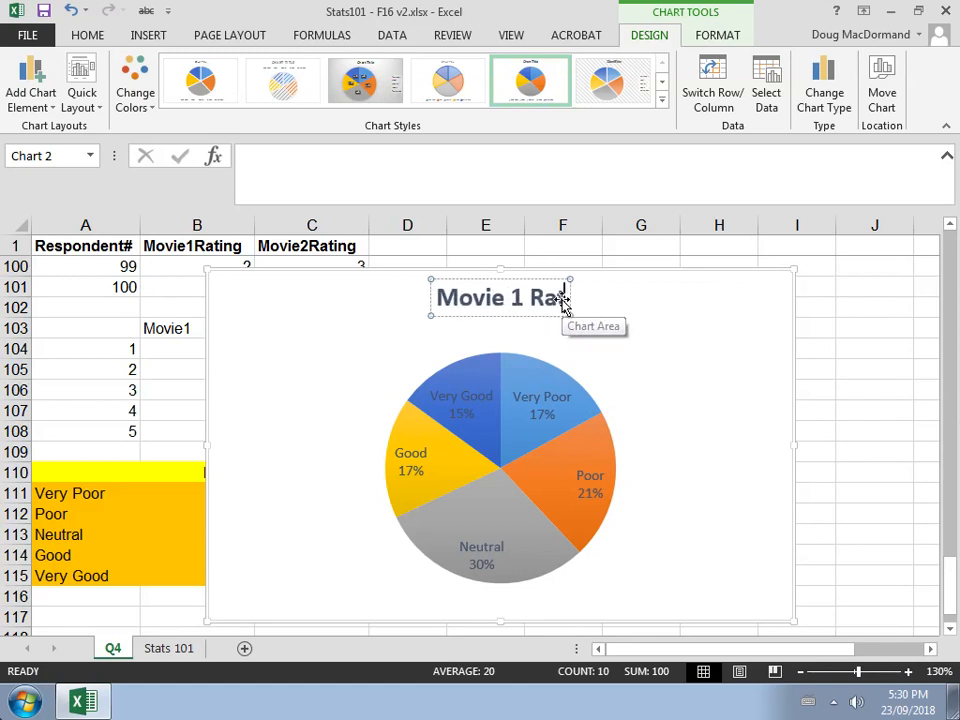
text(tings of Stats)
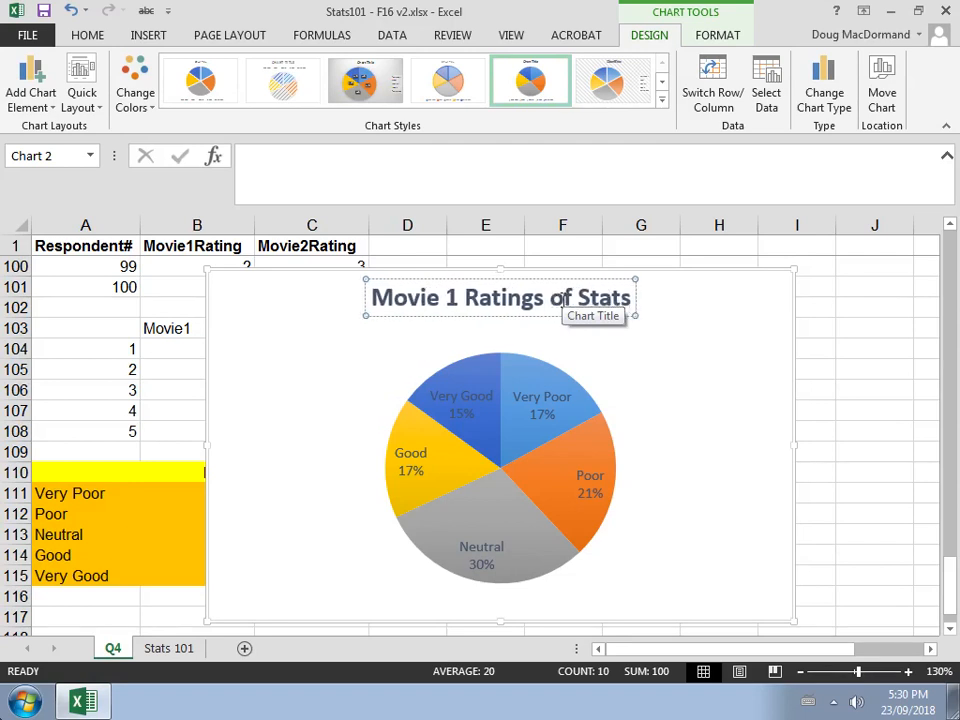
text( 101 Studne)
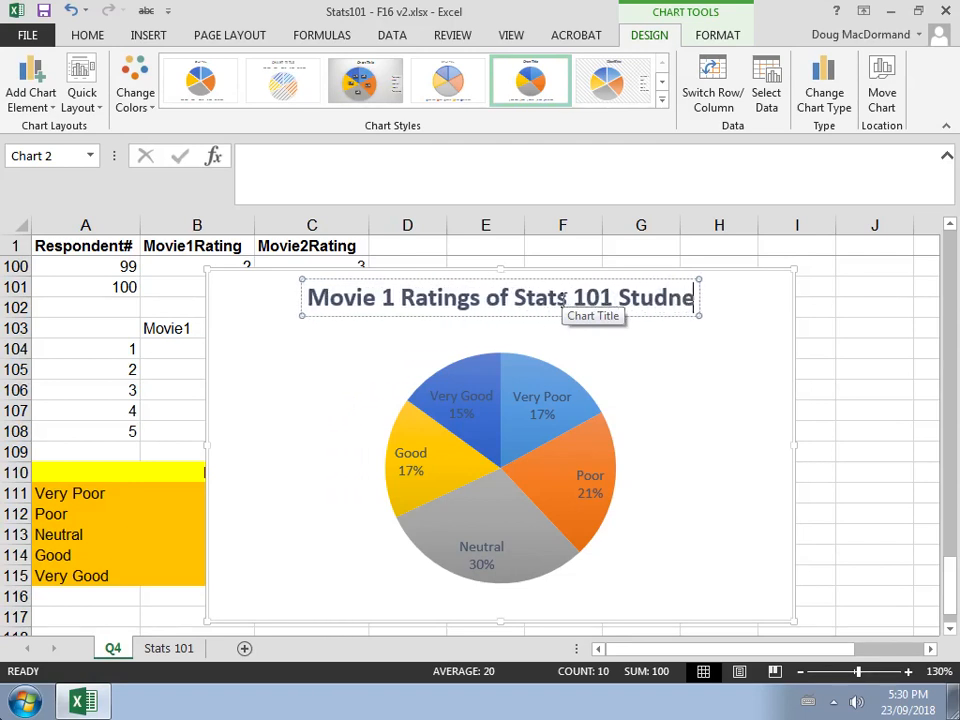
text(t)
key(BackSpace)
key(BackSpace)
key(BackSpace)
text(ents)
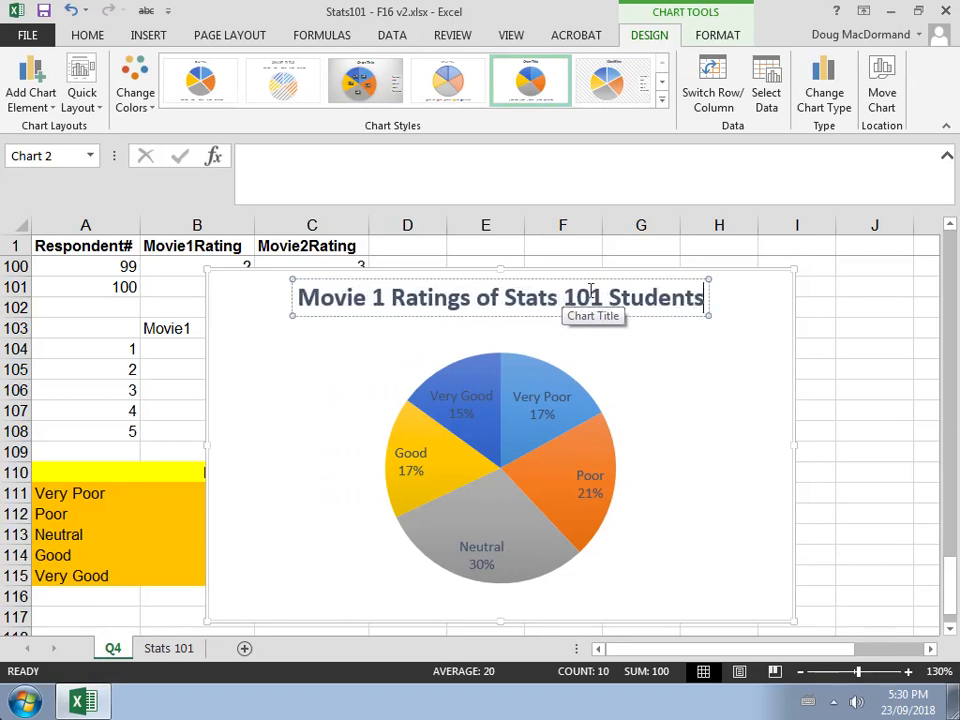
click(853, 366)
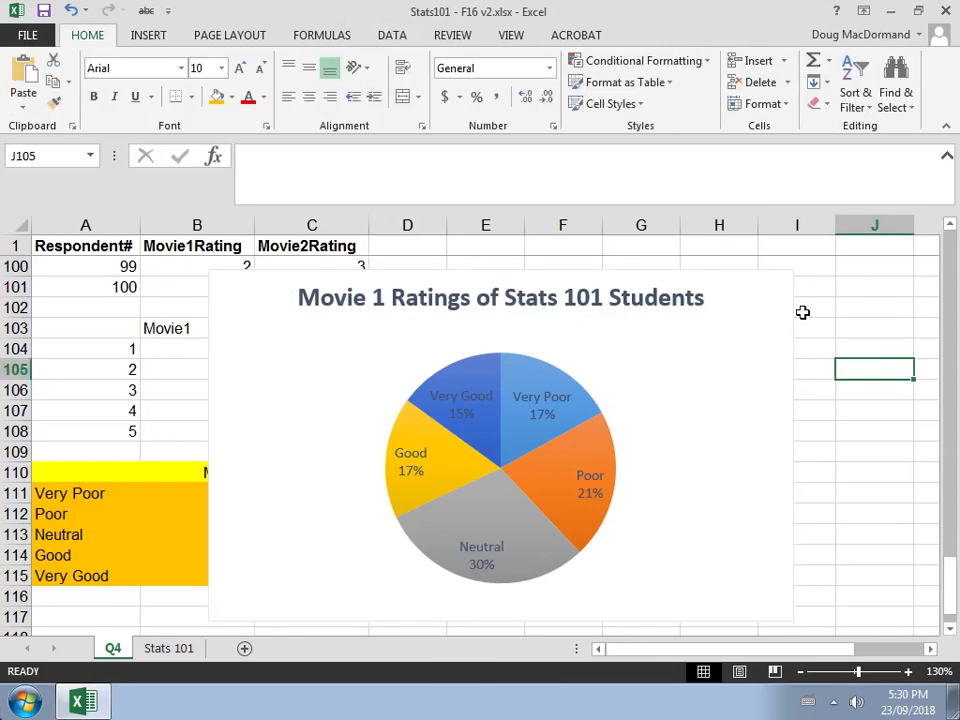
Copy the Movie 1 pie chart to the clipboard
click(752, 277)
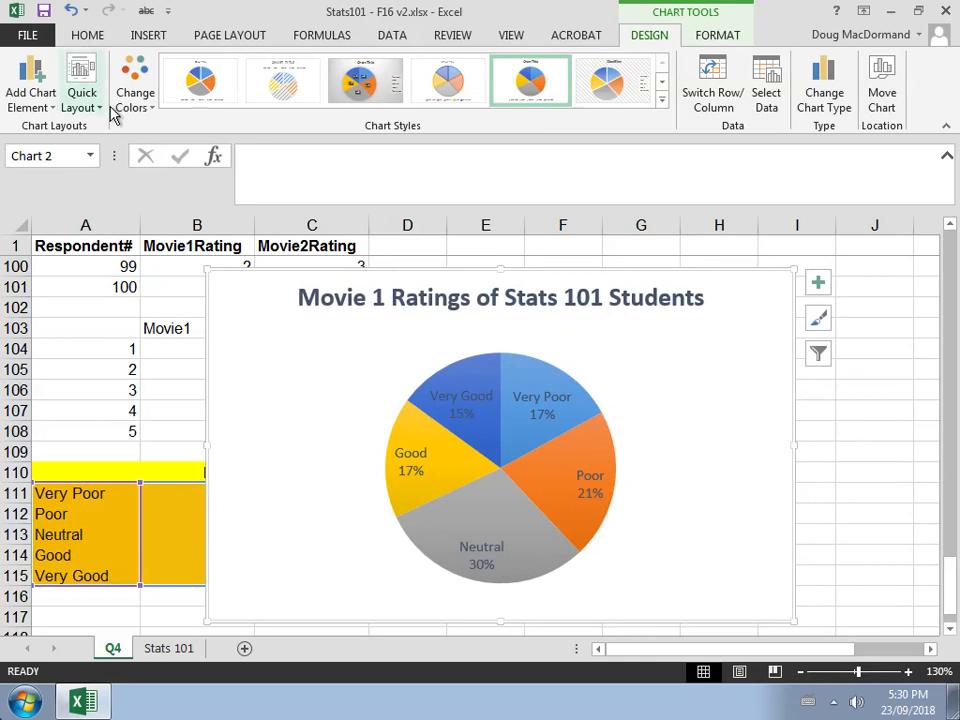
click(88, 36)
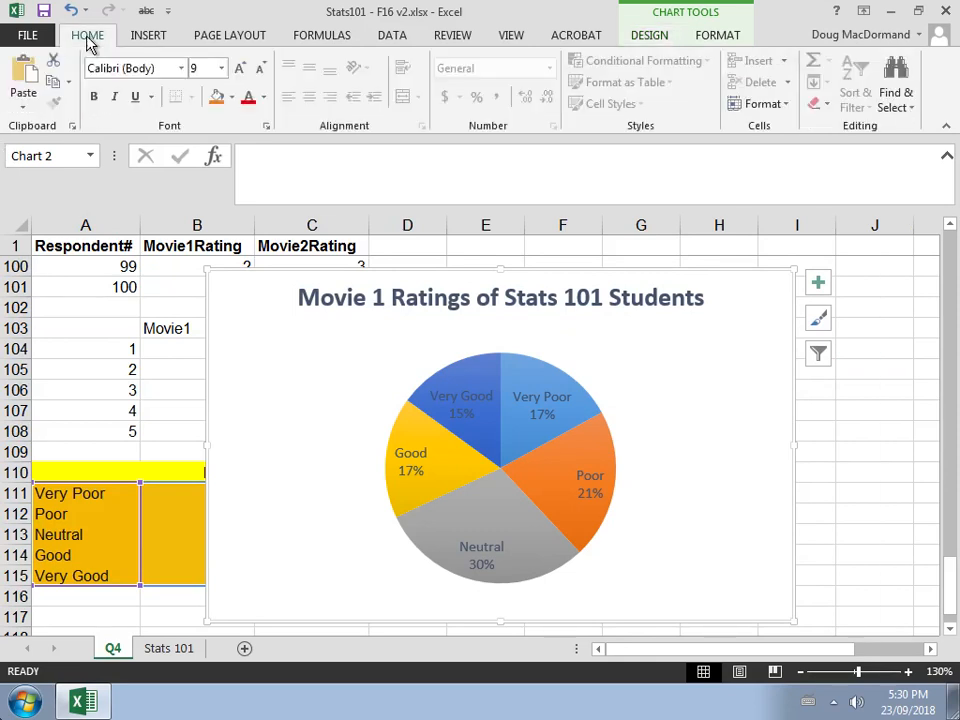
click(57, 84)
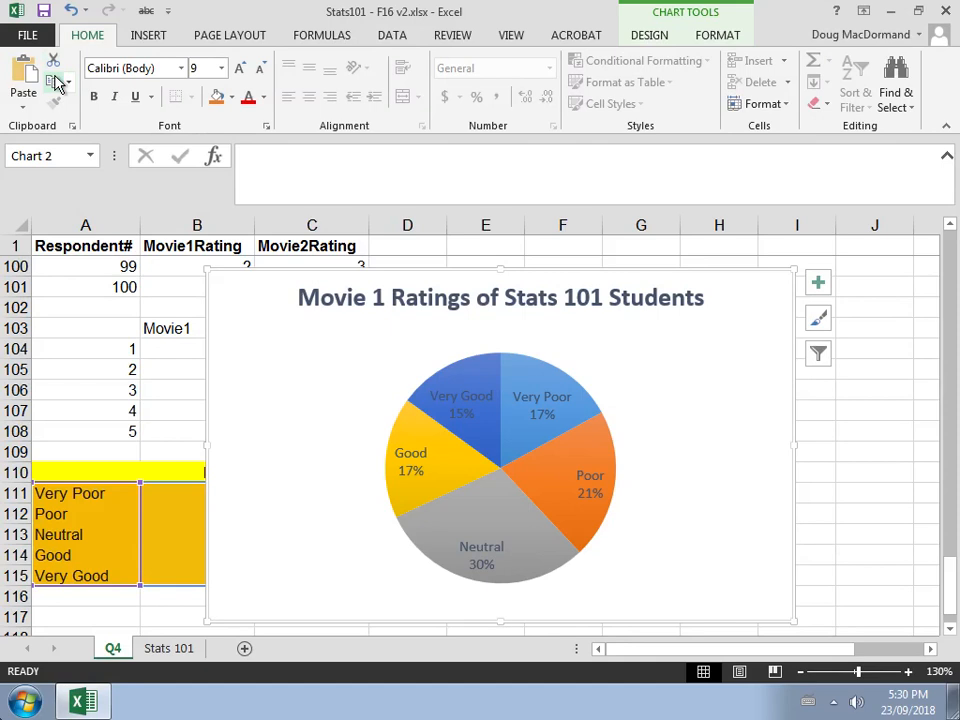